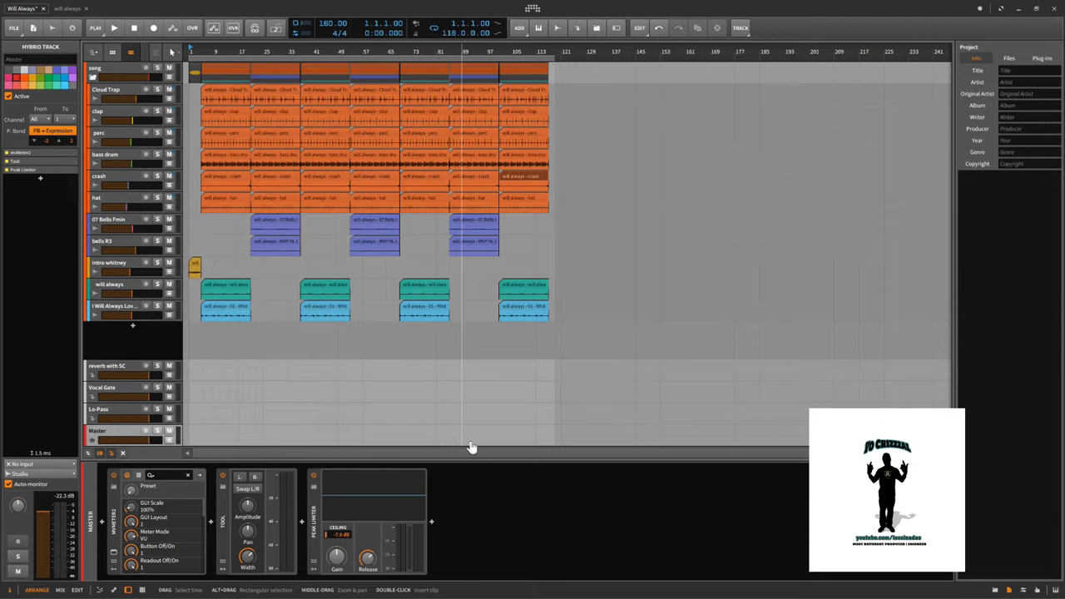
# Step: Play the song from the beginning with the Master track's device chain in view, and stop playback
pyautogui.press('space')
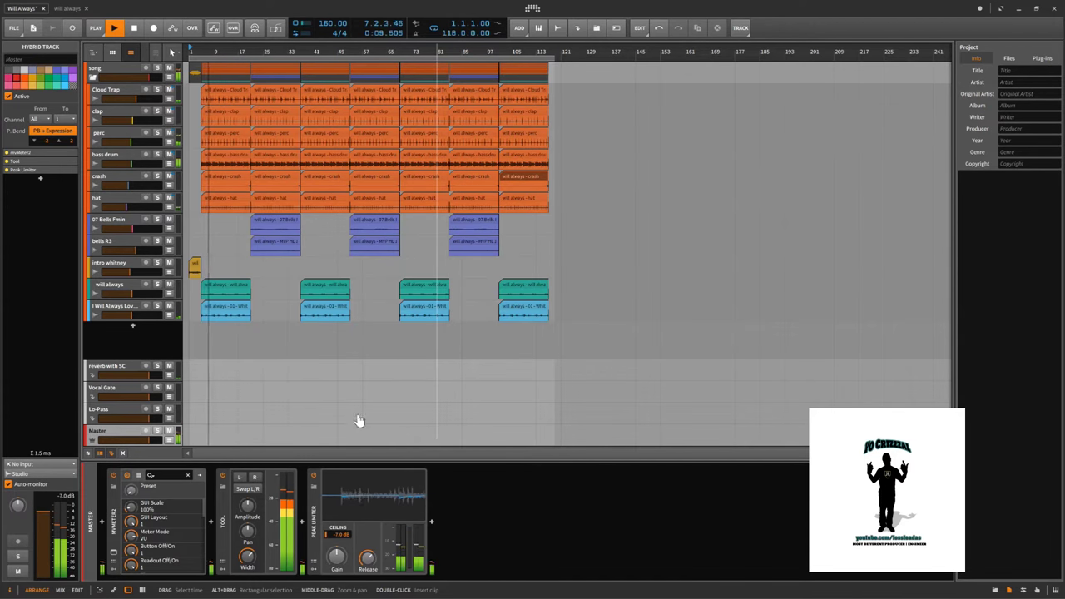
pyautogui.click(114, 438)
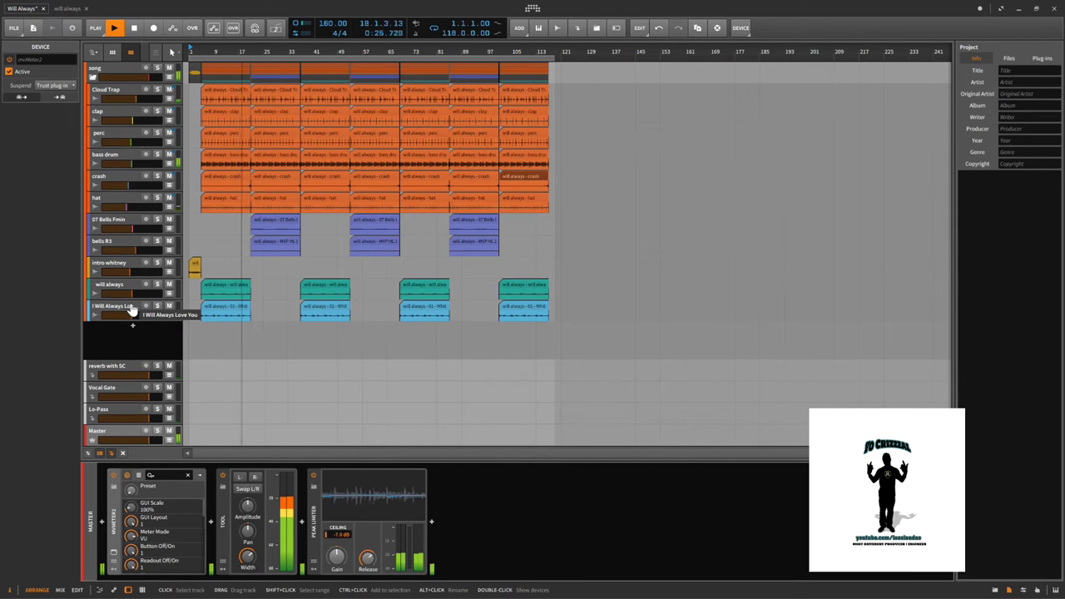
pyautogui.click(142, 31)
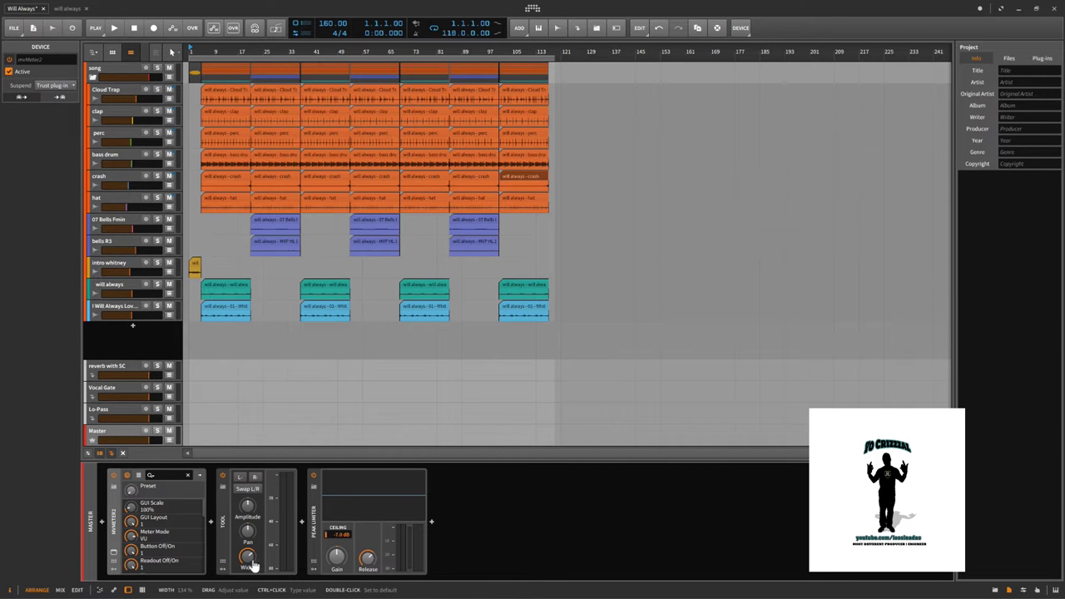
# Step: Try narrowing the Tool device's stereo width to about 48% on the Master track, and restore it
pyautogui.moveTo(254, 564); pyautogui.dragTo(255, 563)
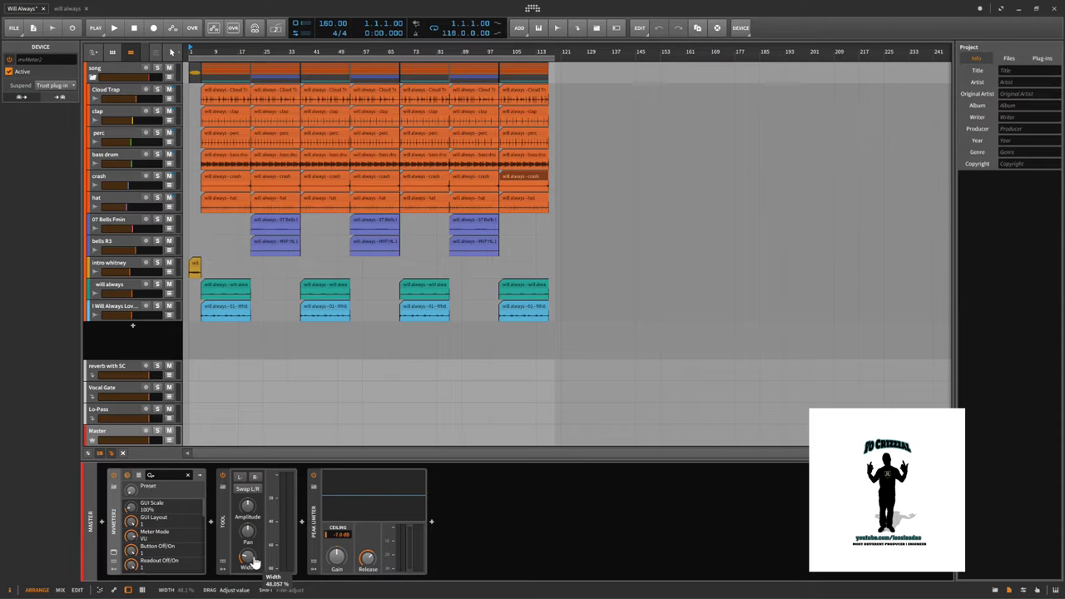
pyautogui.moveTo(255, 563); pyautogui.dragTo(255, 563)
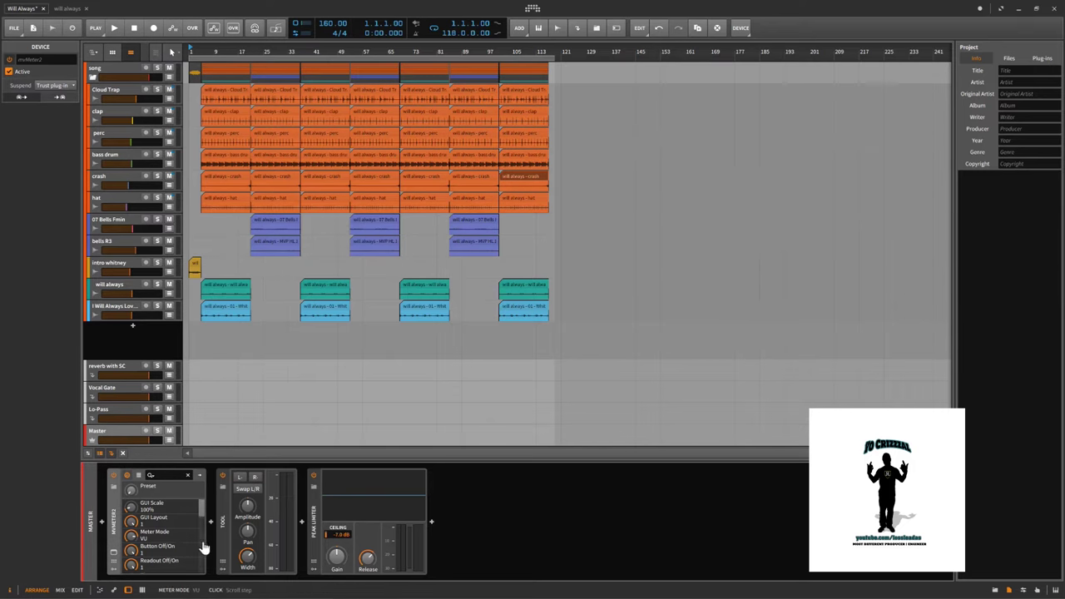
# Step: Check the mvMeter2 VU meter window on the Master track, and fold and unfold the song group
pyautogui.click(114, 553)
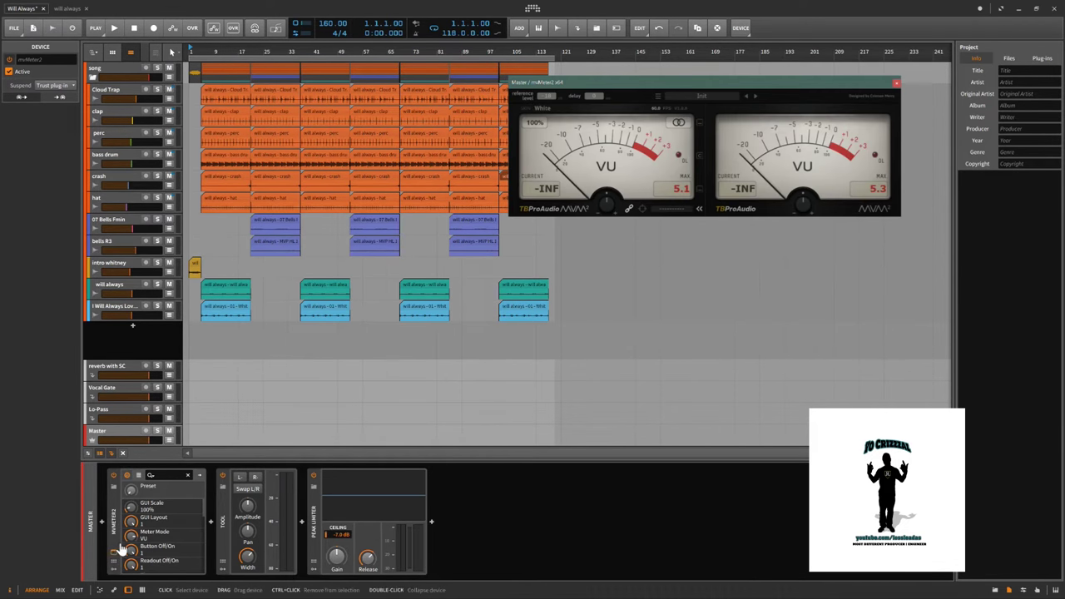
pyautogui.click(896, 82)
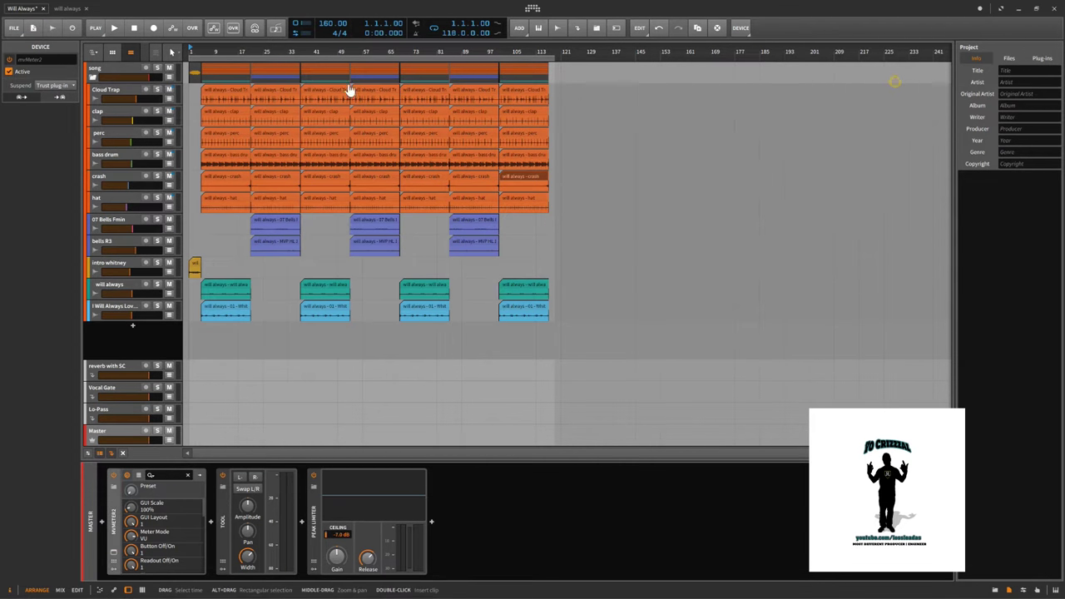
pyautogui.click(94, 79)
pyautogui.click(95, 79)
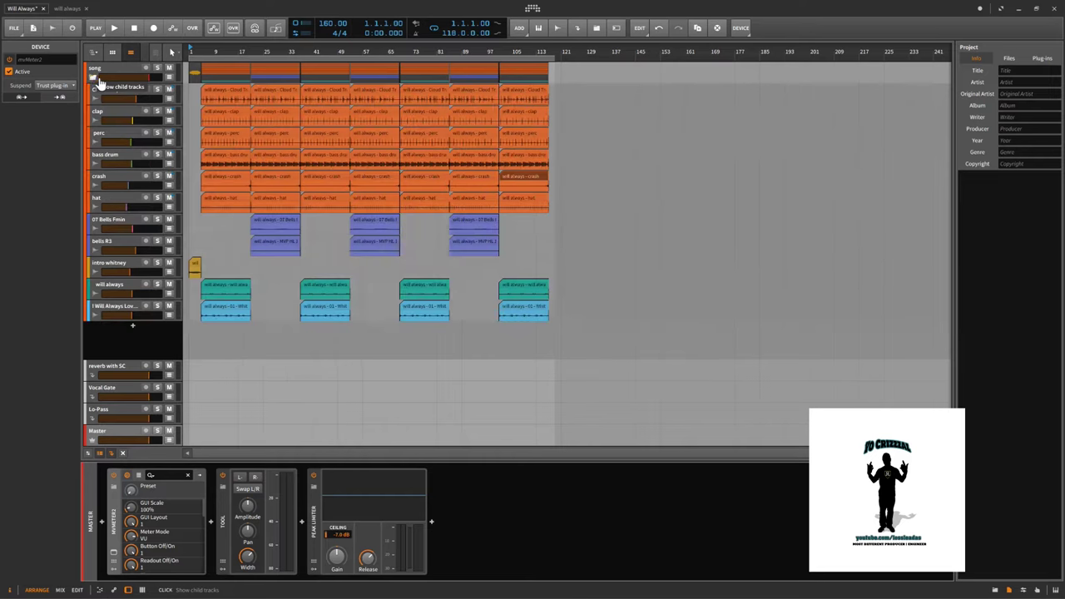
# Step: Inspect the device chains of the Cloud Trap, clap, perc, bass drum and crash tracks from the mixer
pyautogui.press('Tab')
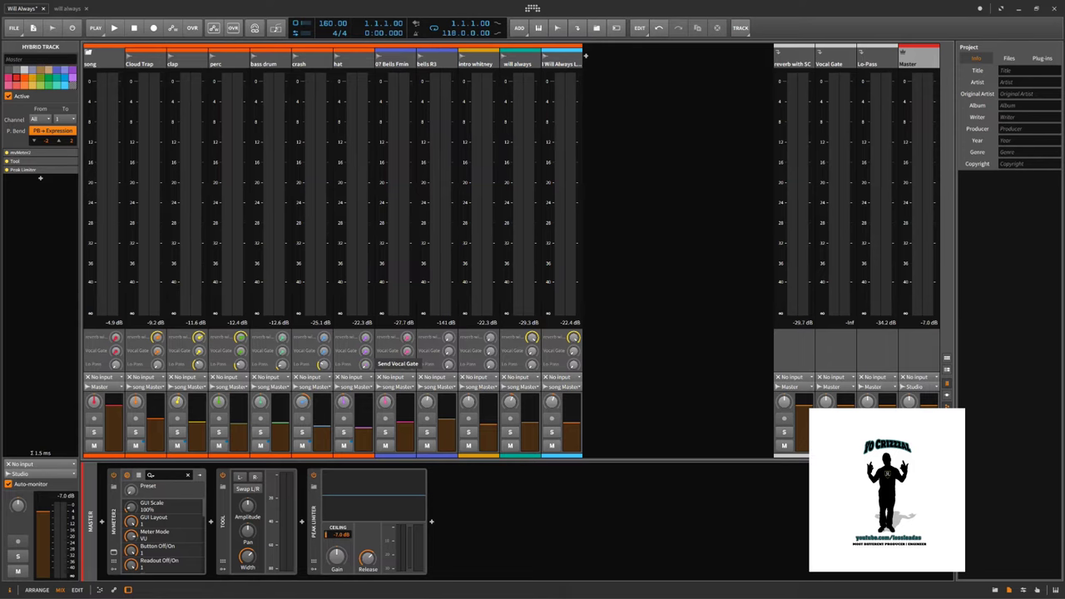
pyautogui.click(150, 65)
pyautogui.click(199, 64)
pyautogui.click(225, 64)
pyautogui.click(265, 65)
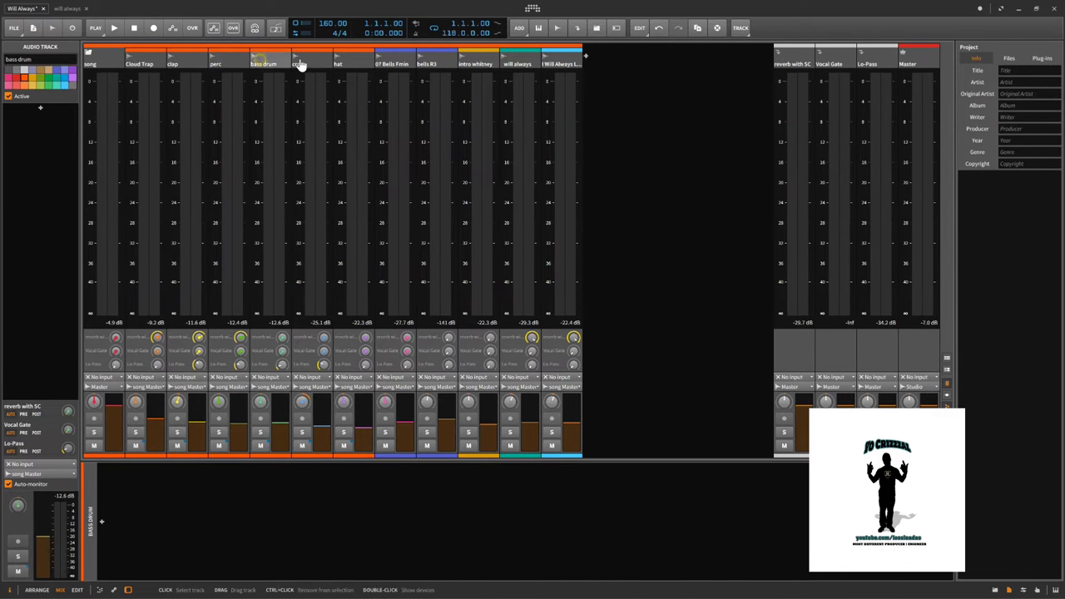
pyautogui.click(311, 64)
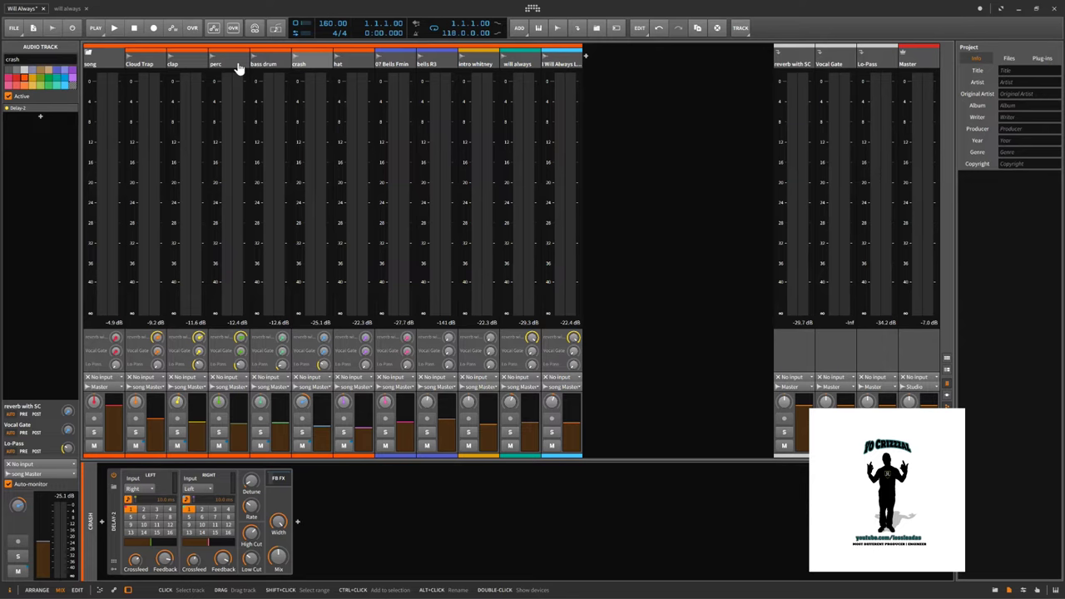
pyautogui.click(177, 64)
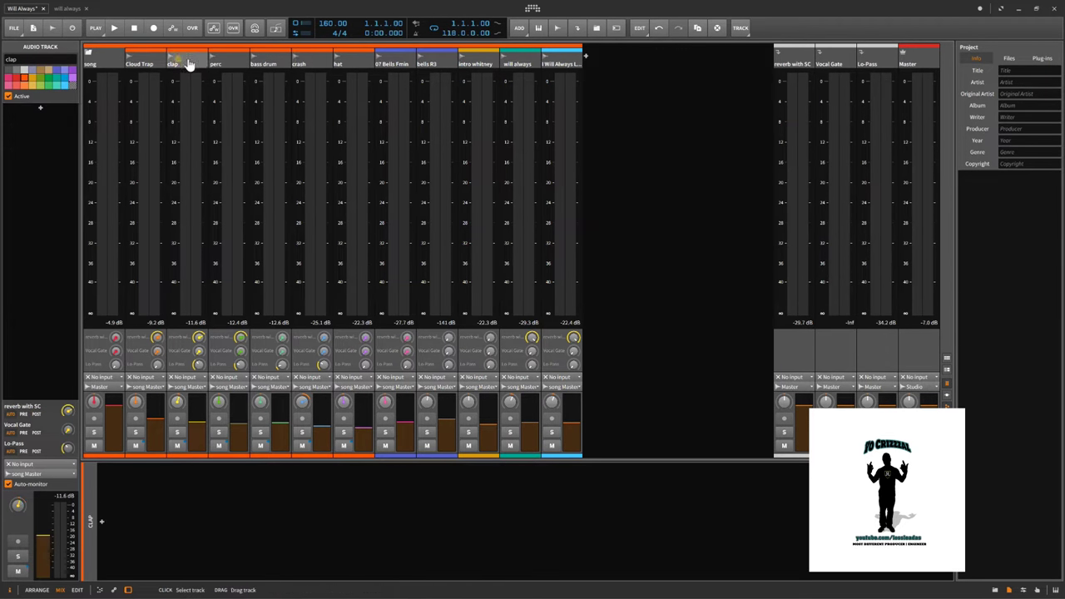
pyautogui.click(276, 64)
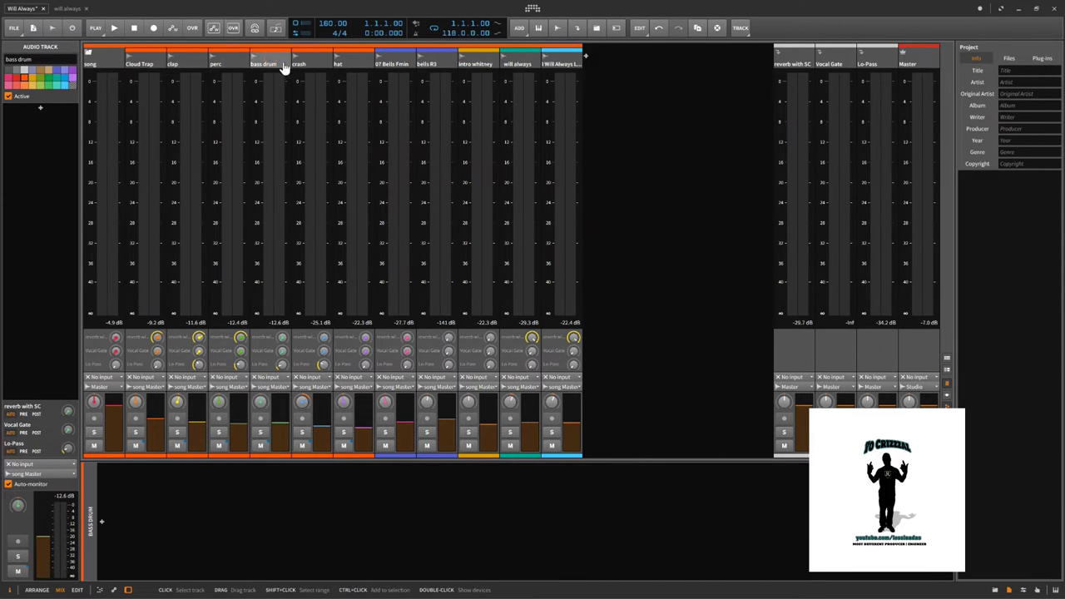
pyautogui.click(310, 65)
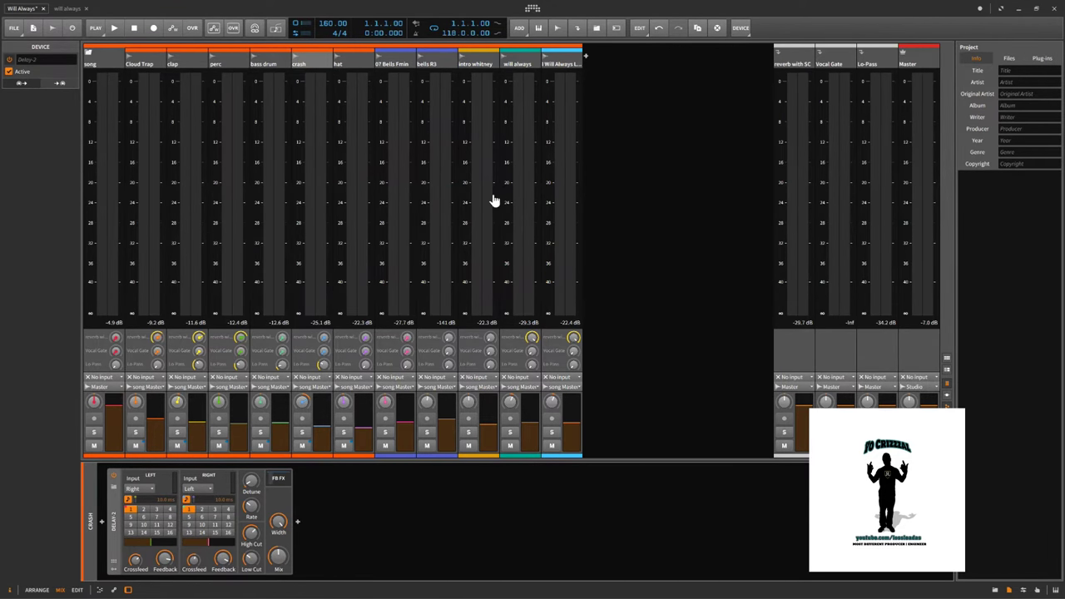
# Step: Show the mixer below the arrangement, with each track's device list displayed in its channel strip
pyautogui.hotkey('alt', '1')
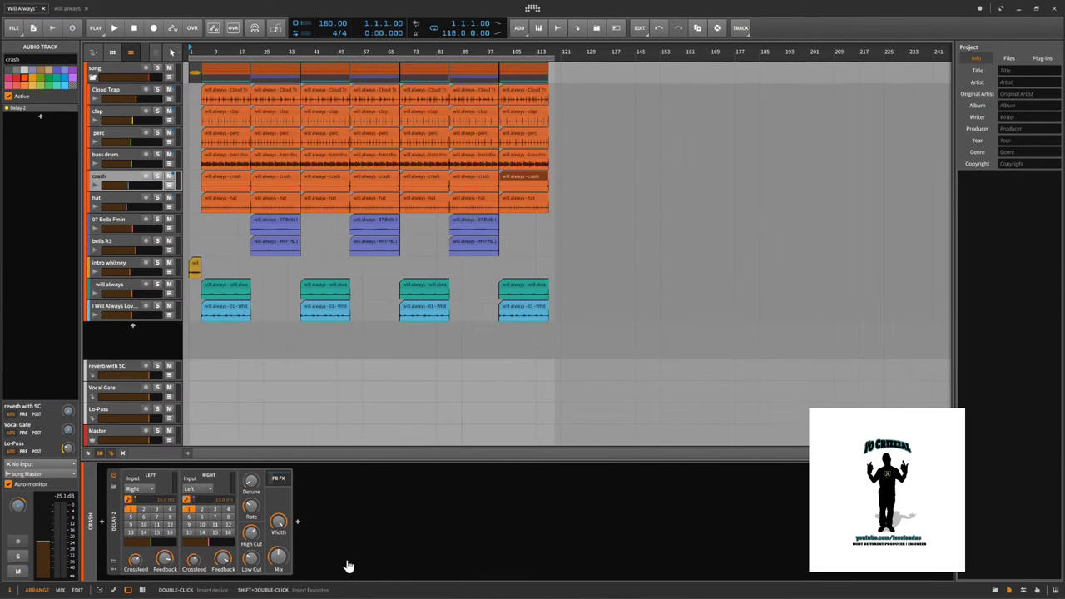
pyautogui.click(142, 590)
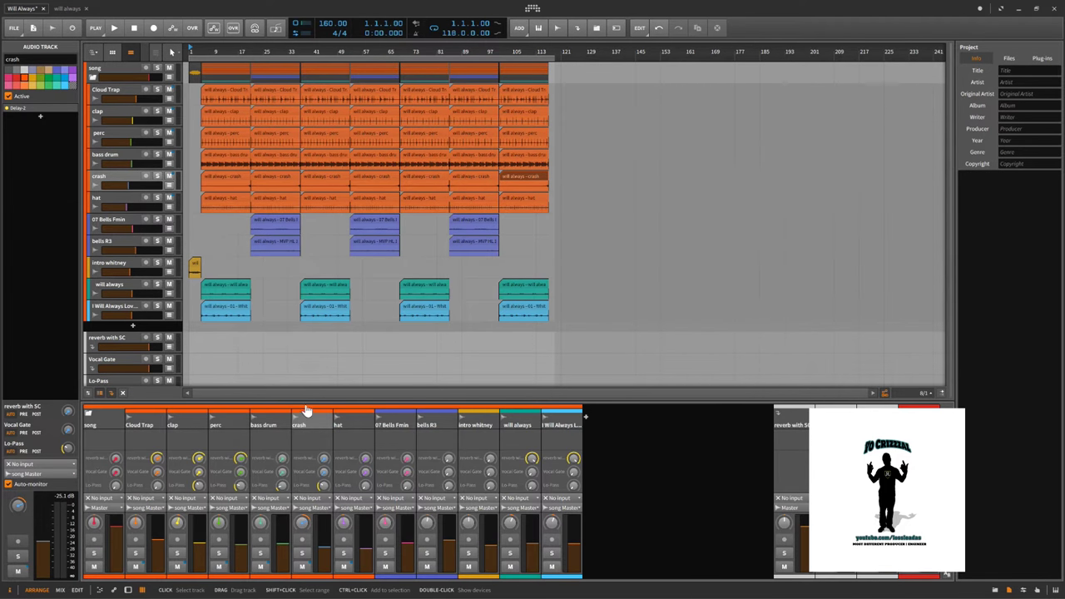
pyautogui.moveTo(307, 407); pyautogui.dragTo(307, 413)
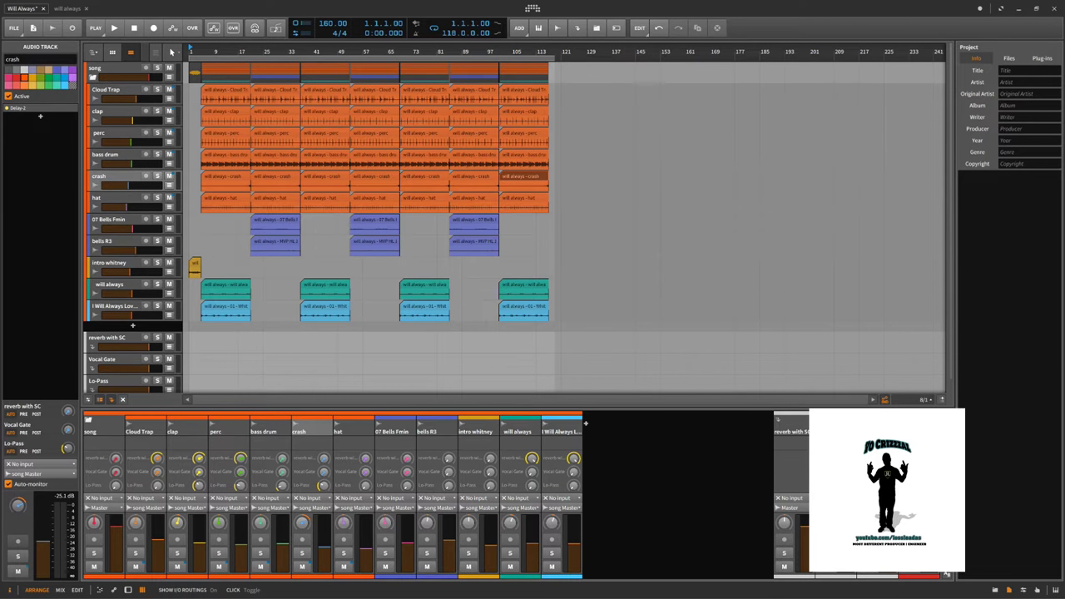
pyautogui.click(947, 562)
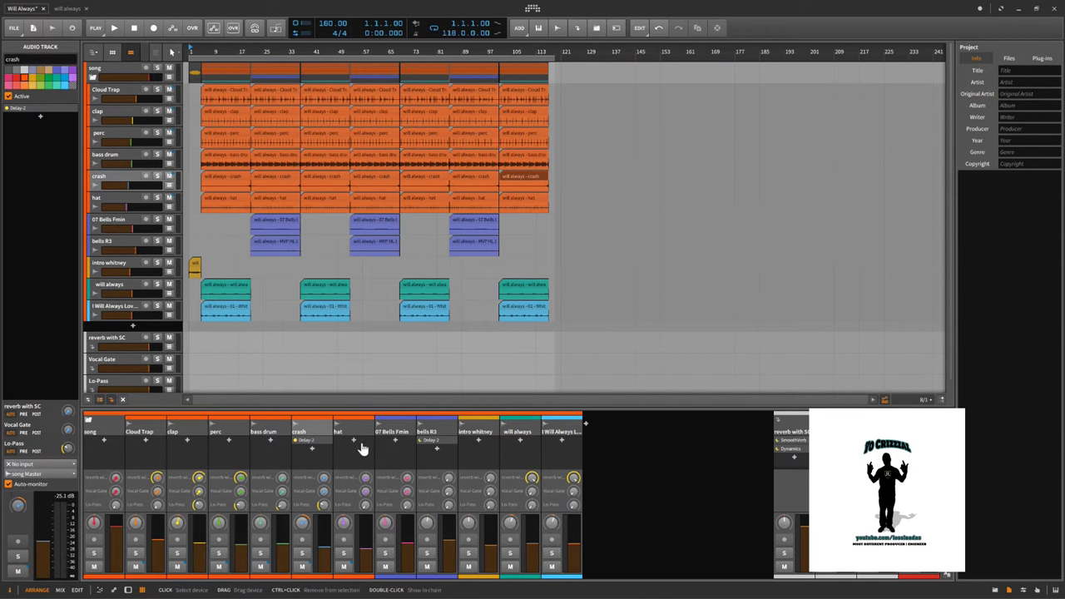
# Step: Play the arrangement from about bar 33 and solo the crash track
pyautogui.click(285, 181)
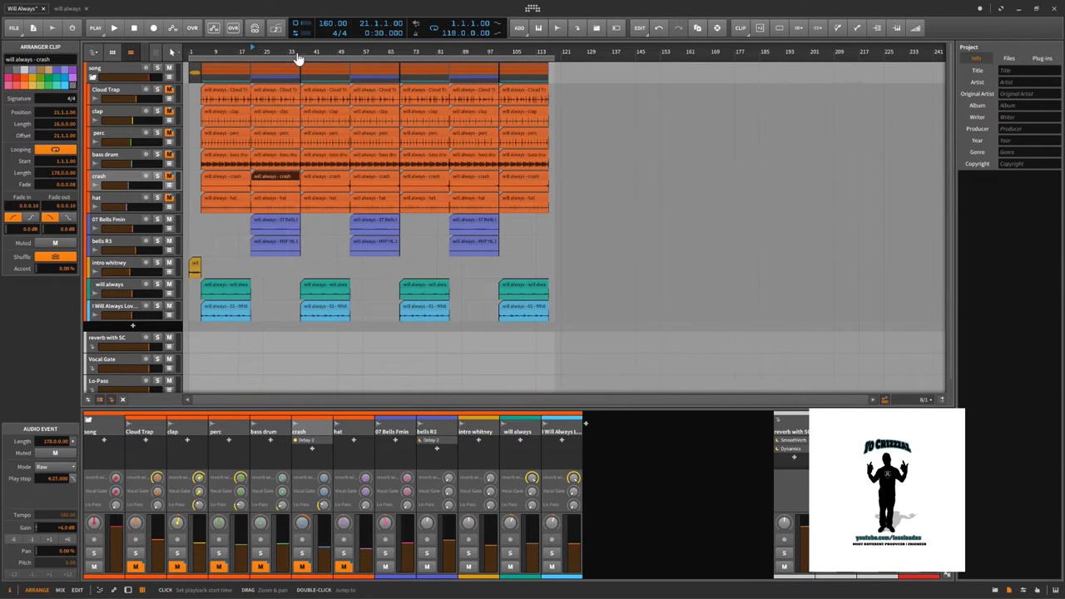
pyautogui.click(293, 55)
pyautogui.press('space')
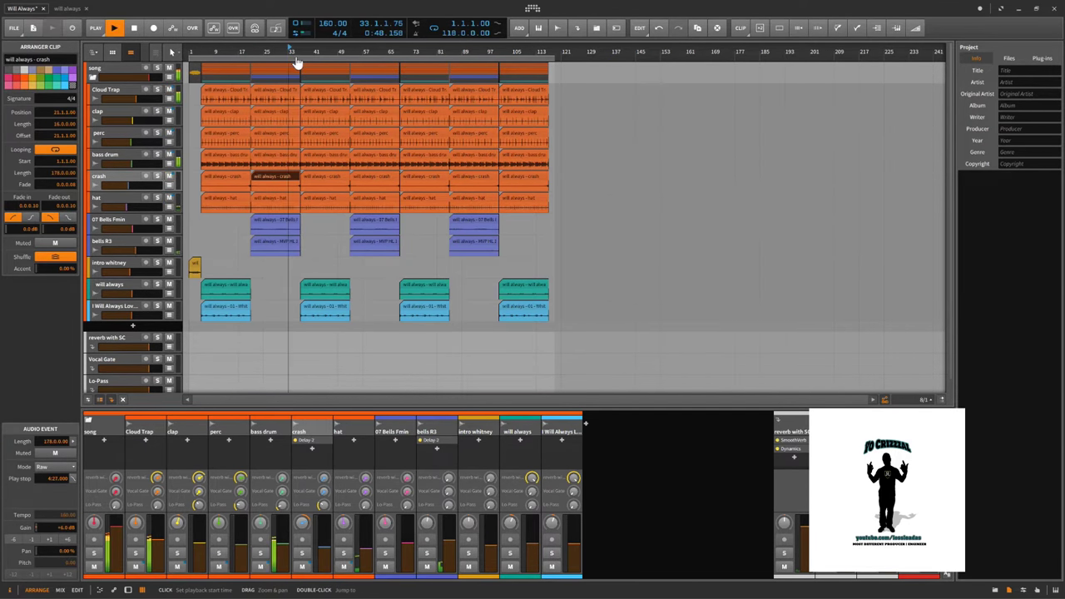
pyautogui.click(158, 176)
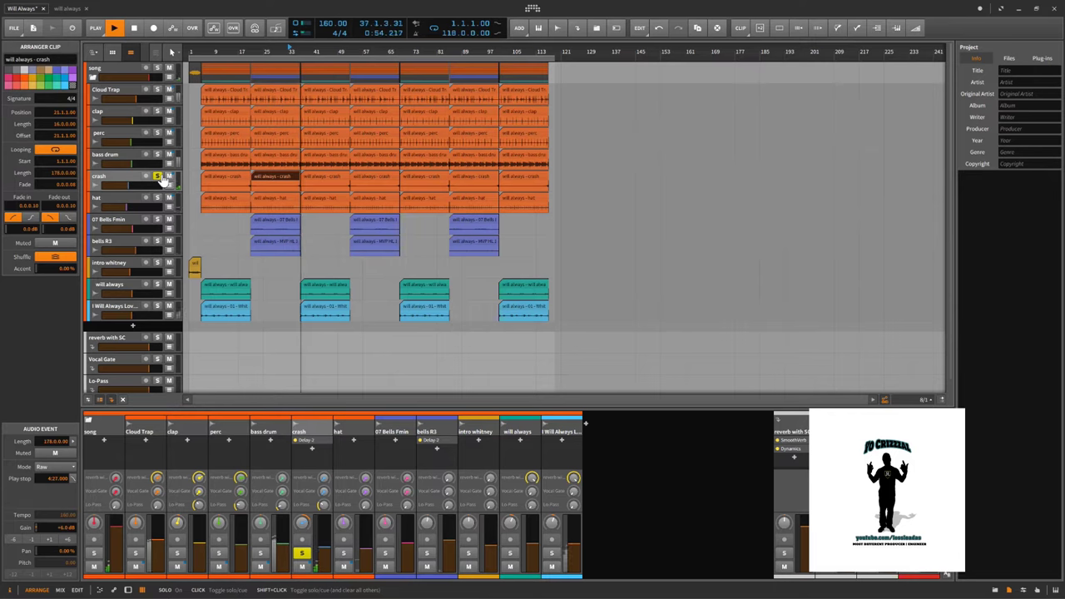
# Step: Compare the soloed crash track with its Delay-2 device switched off and on, and stop playback
pyautogui.click(299, 444)
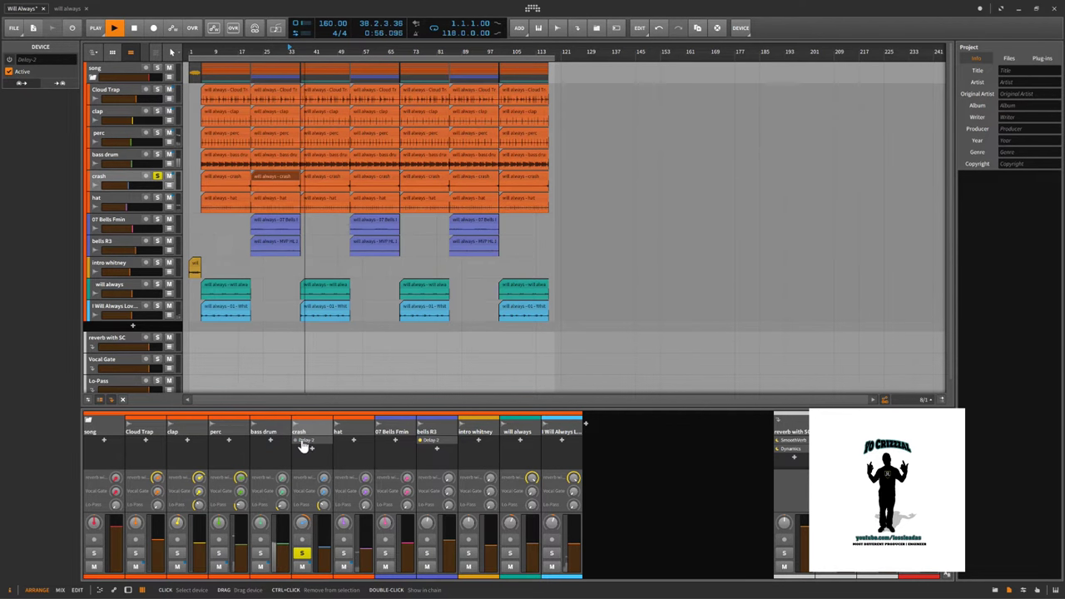
pyautogui.press('space')
pyautogui.press('space')
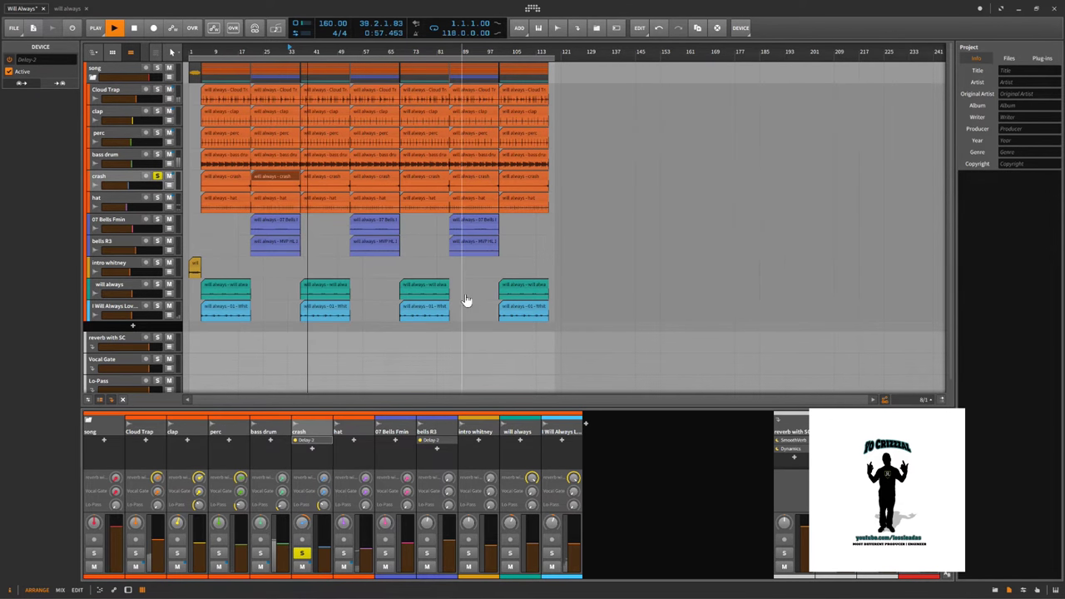
pyautogui.press('space')
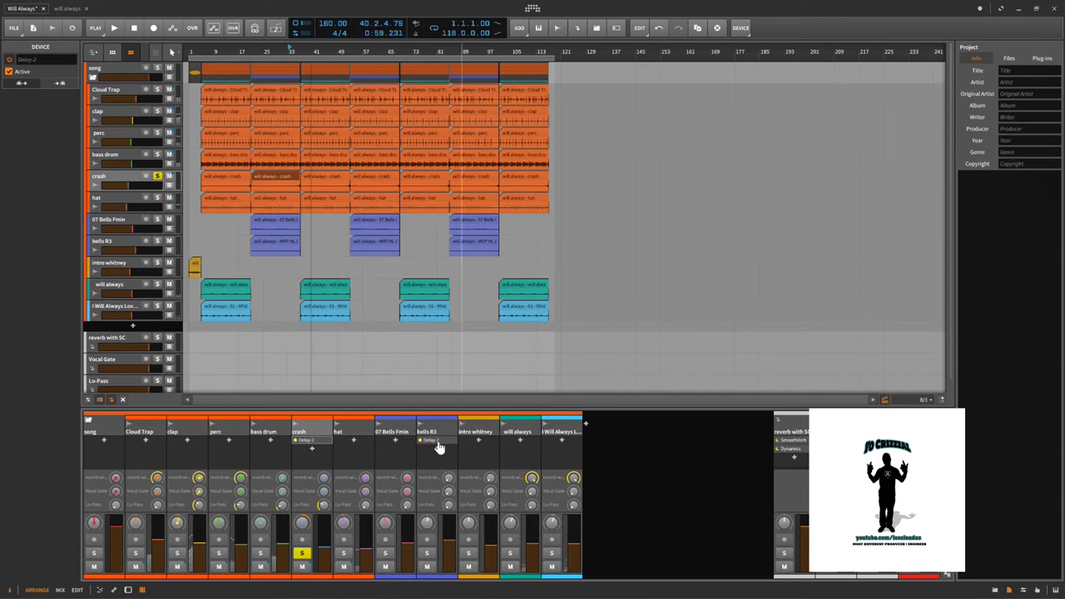
# Step: Move the solo from the crash to the bells R3 track and listen to it from about bar 20
pyautogui.click(439, 433)
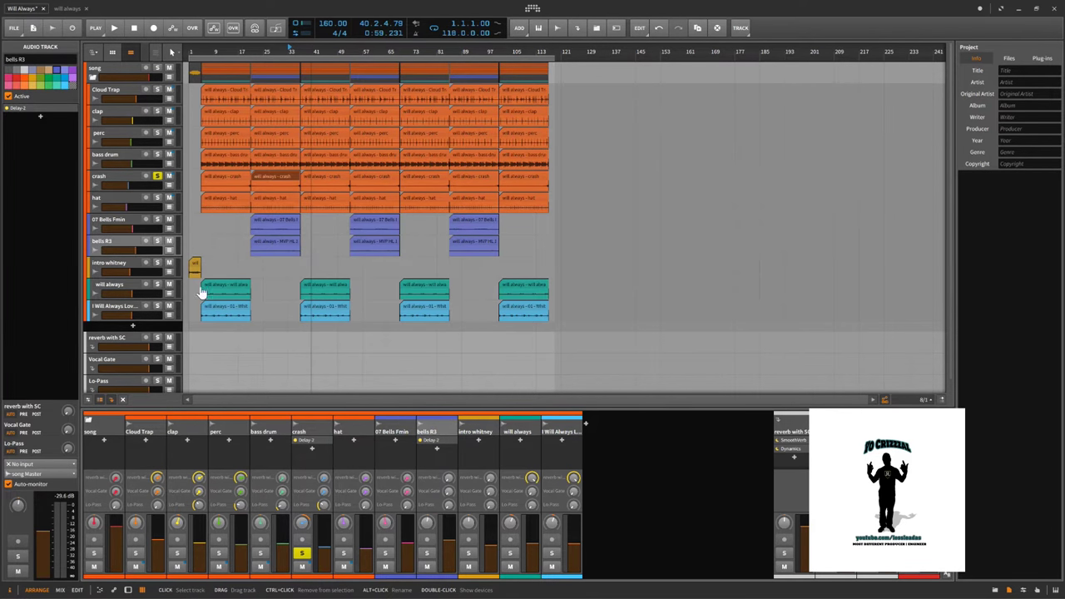
pyautogui.click(129, 242)
pyautogui.click(250, 52)
pyautogui.click(157, 176)
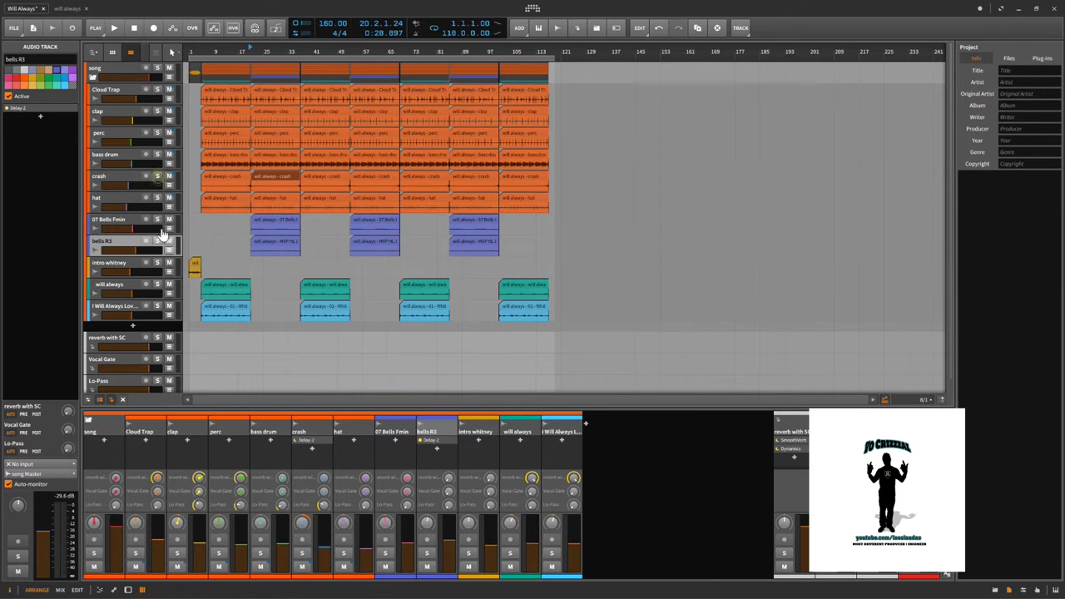
pyautogui.click(157, 241)
pyautogui.press('space')
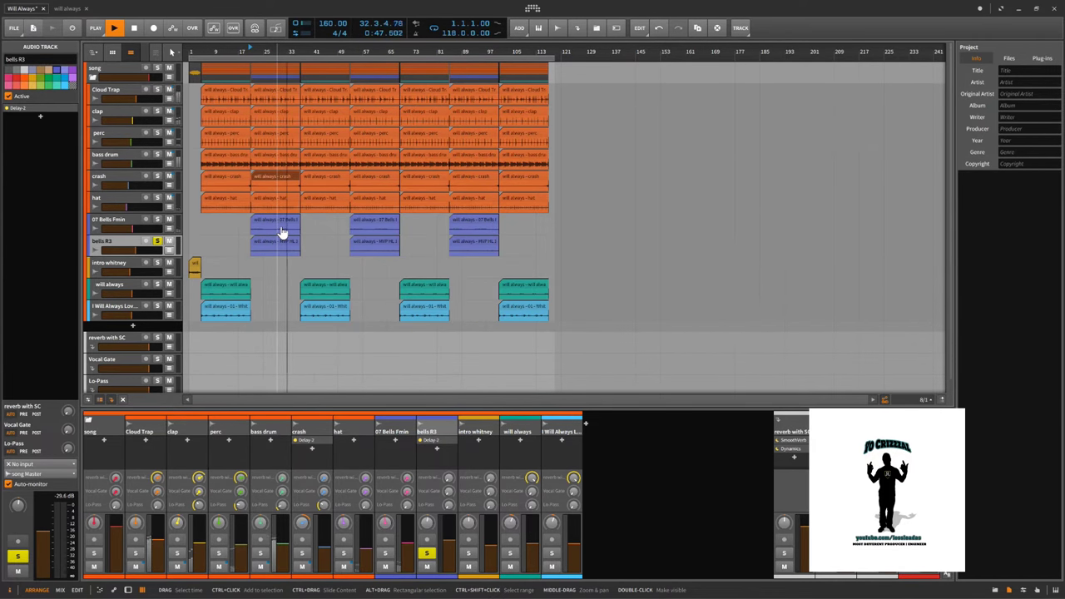
pyautogui.press('space')
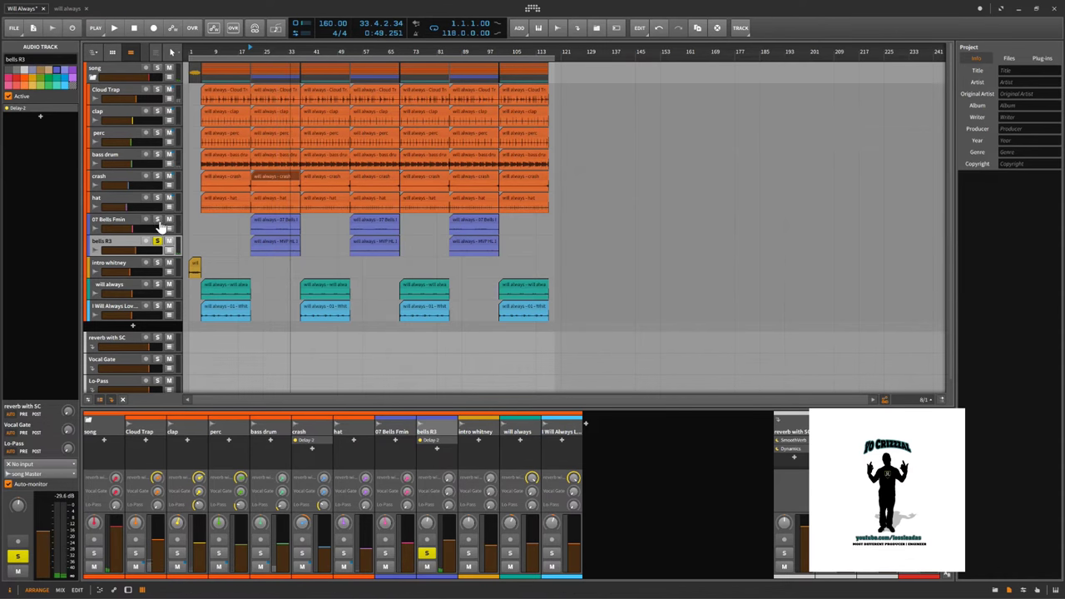
# Step: Solo 07 Bells Fmin alongside bells R3, and examine the first bells R3 clip's waveform during playback
pyautogui.click(157, 219)
pyautogui.press('space')
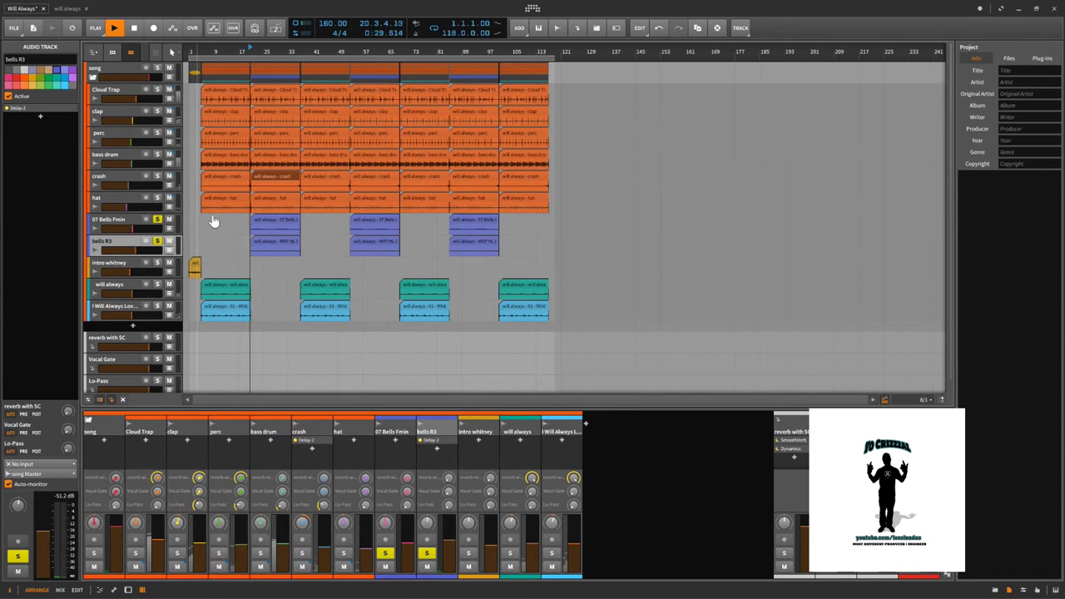
pyautogui.doubleClick(278, 246)
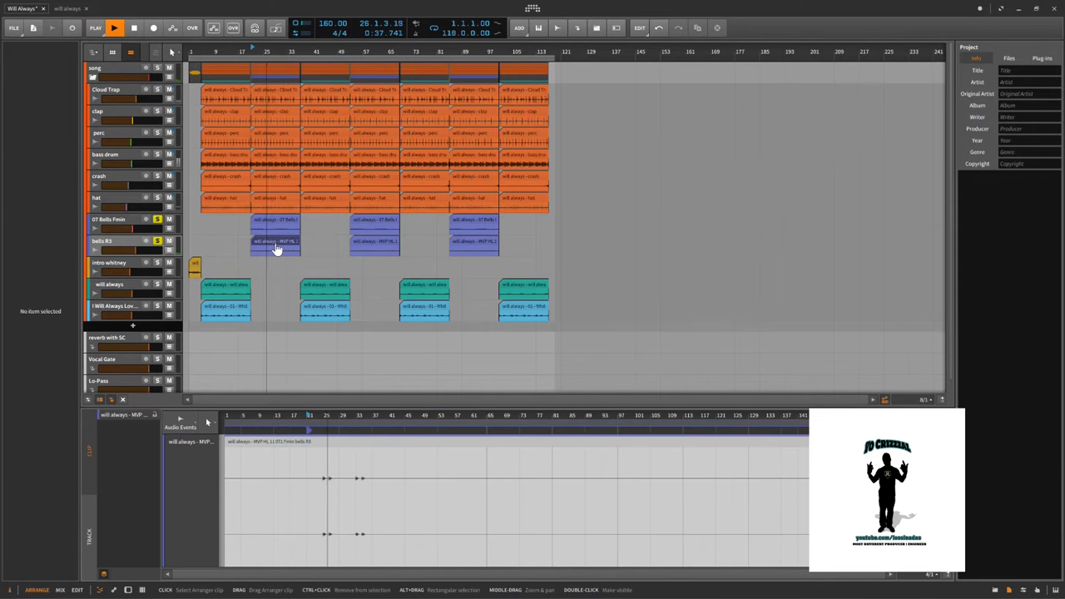
pyautogui.moveTo(325, 420); pyautogui.dragTo(340, 423)
pyautogui.press('space')
# Step: Switch off the Delay-2 device on the bells R3 track and listen to the two soloed bells tracks
pyautogui.click(133, 246)
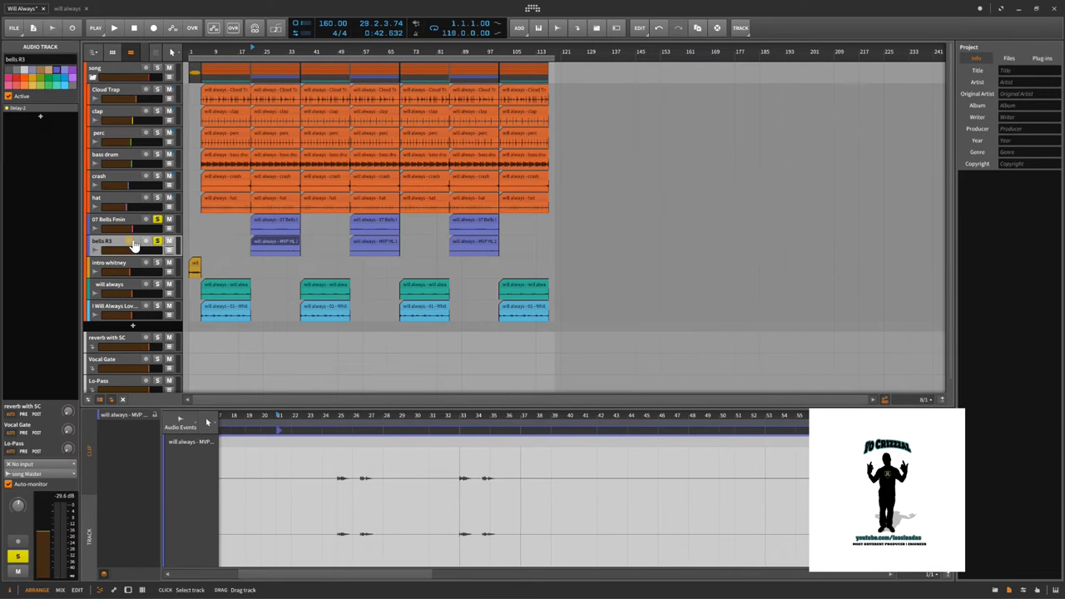
pyautogui.press('d')
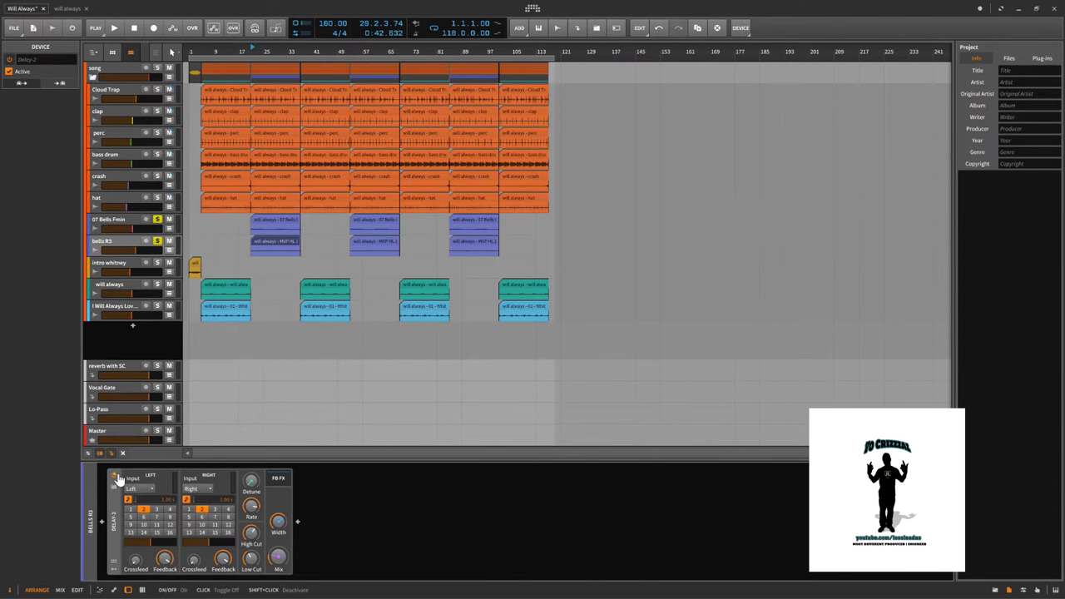
pyautogui.click(142, 590)
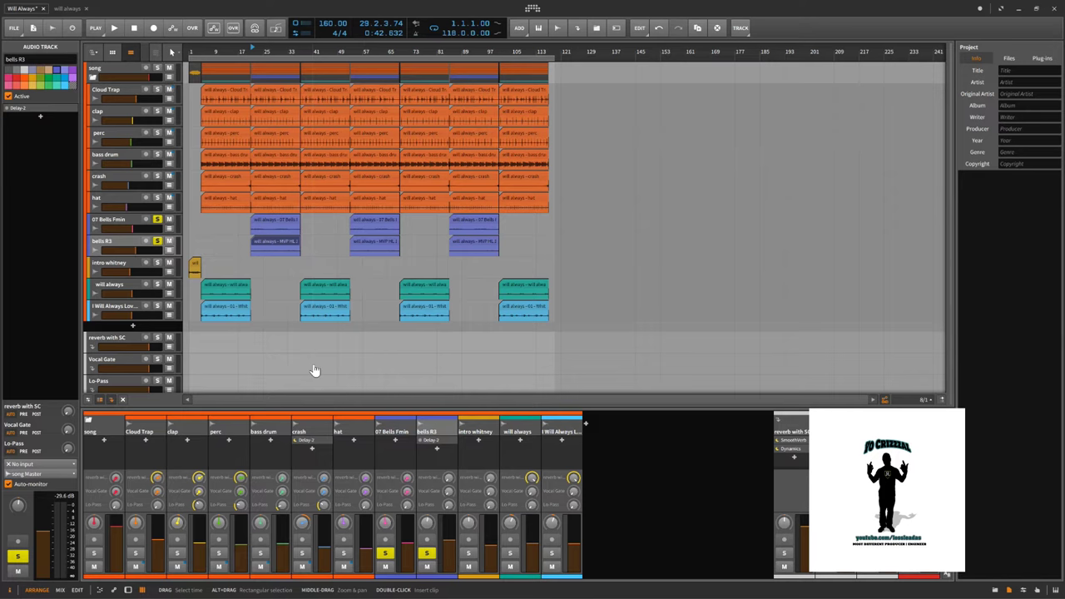
pyautogui.press('space')
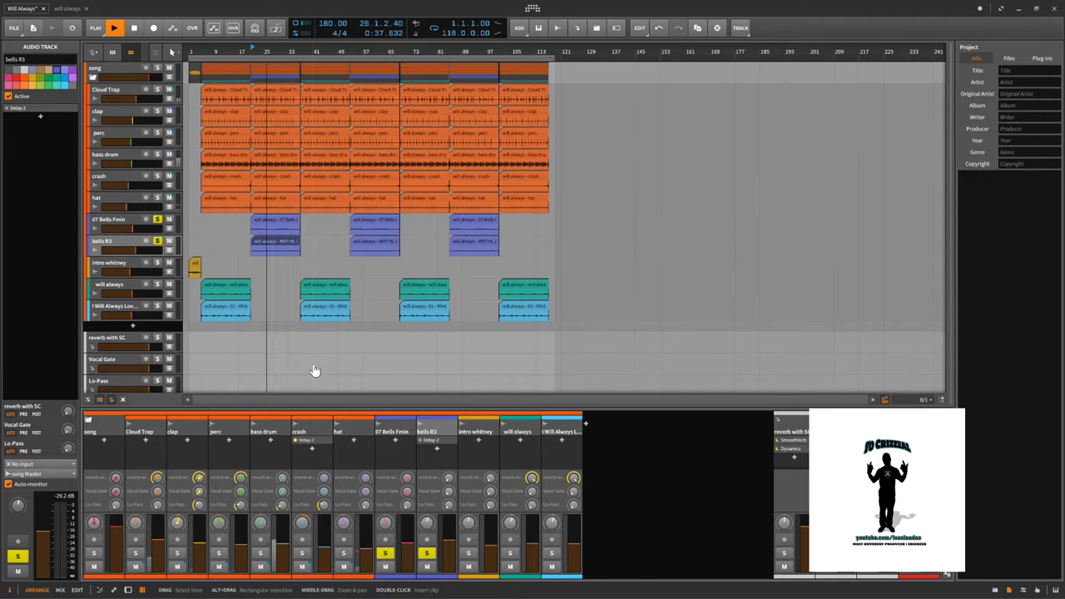
pyautogui.press('space')
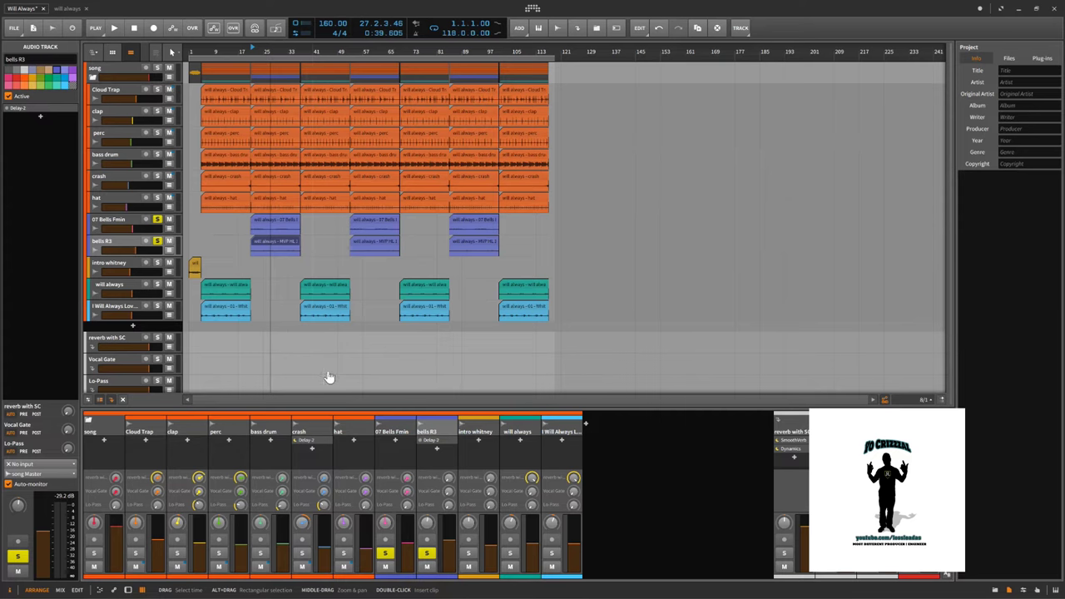
# Step: Play the two soloed bells tracks once more, stop playback, and clear the solos on bells R3 and 07 Bells Fmin
pyautogui.press('space')
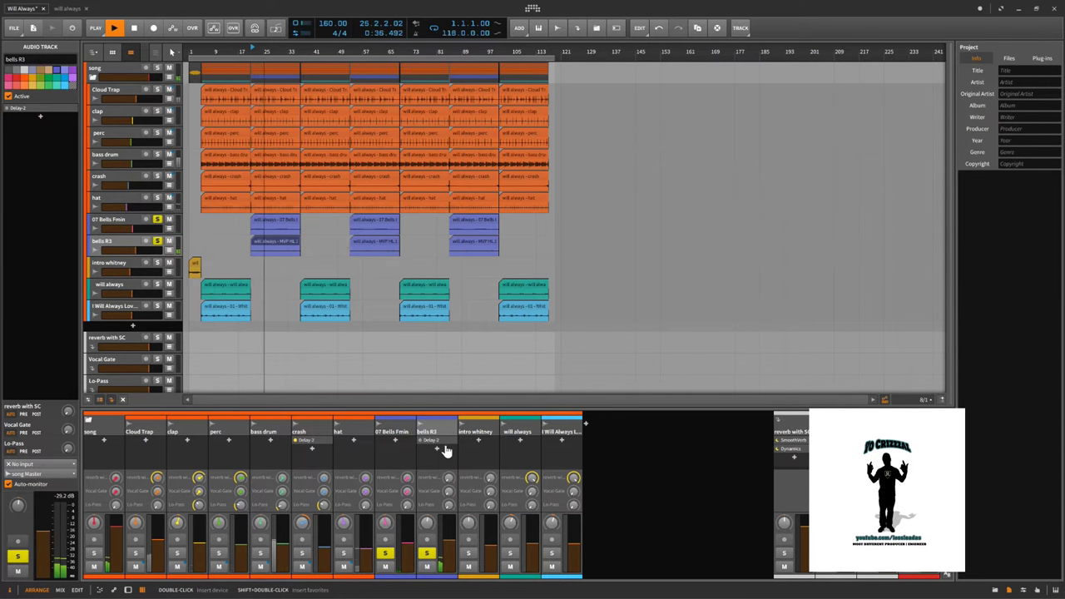
pyautogui.press('space')
pyautogui.click(158, 240)
pyautogui.click(158, 220)
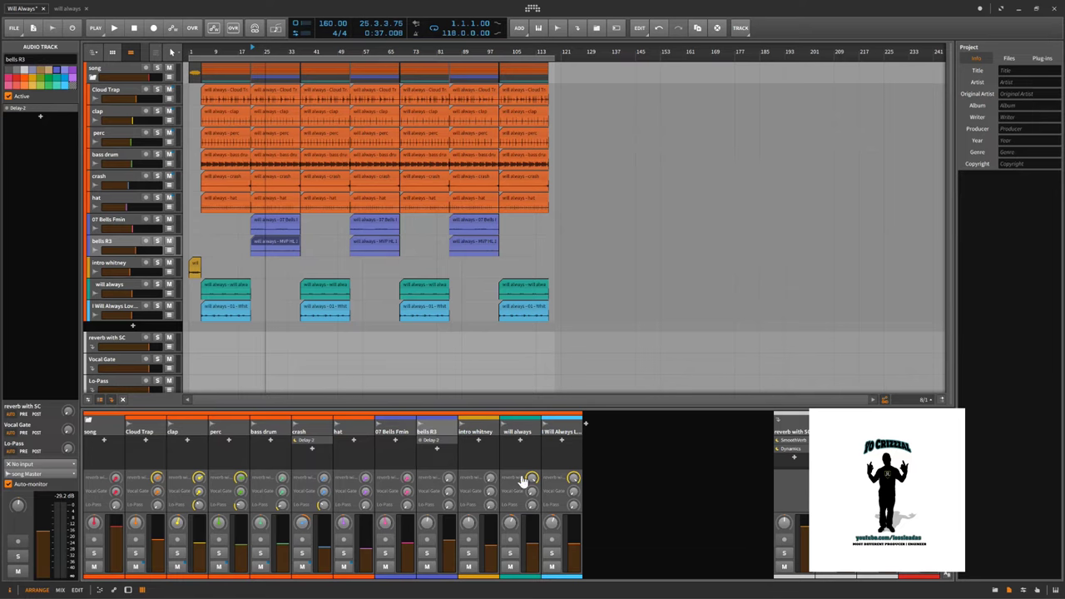
# Step: Examine the device chain of the reverb with SC effect track and check the will always and I Will Always Love You tracks for devices
pyautogui.click(792, 431)
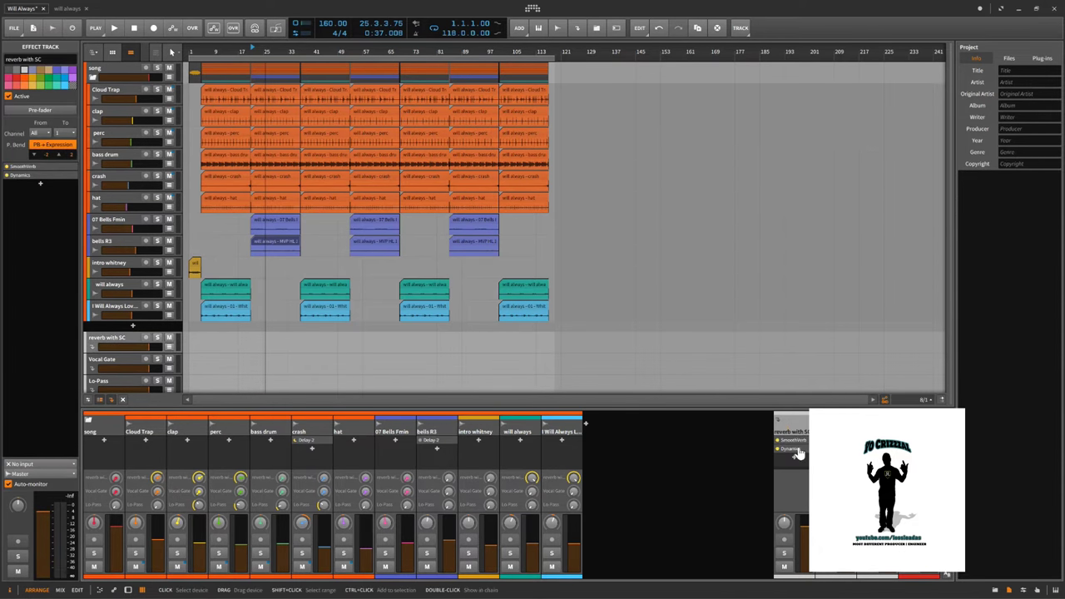
pyautogui.doubleClick(796, 452)
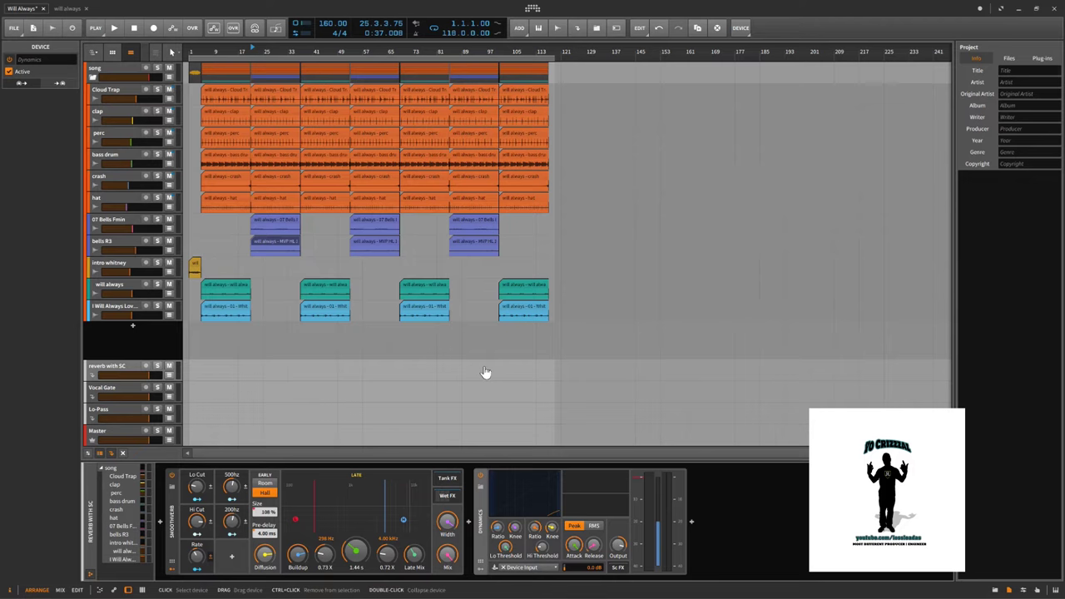
pyautogui.click(130, 288)
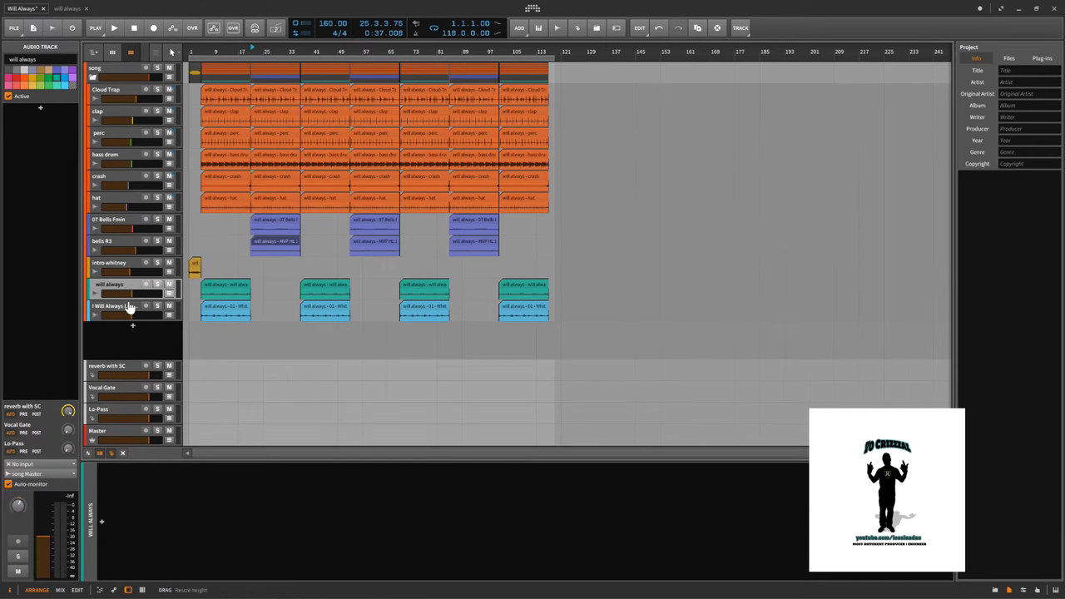
pyautogui.click(129, 308)
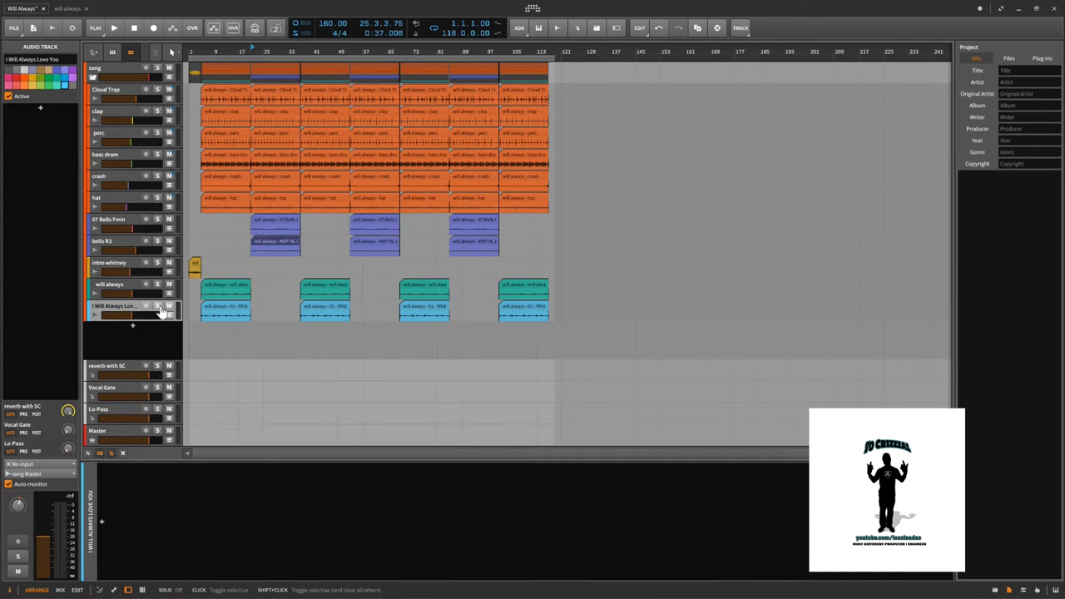
# Step: Solo the I Will Always Love You track, play it from bar 5, and show the reverb with SC track's devices during playback
pyautogui.click(158, 307)
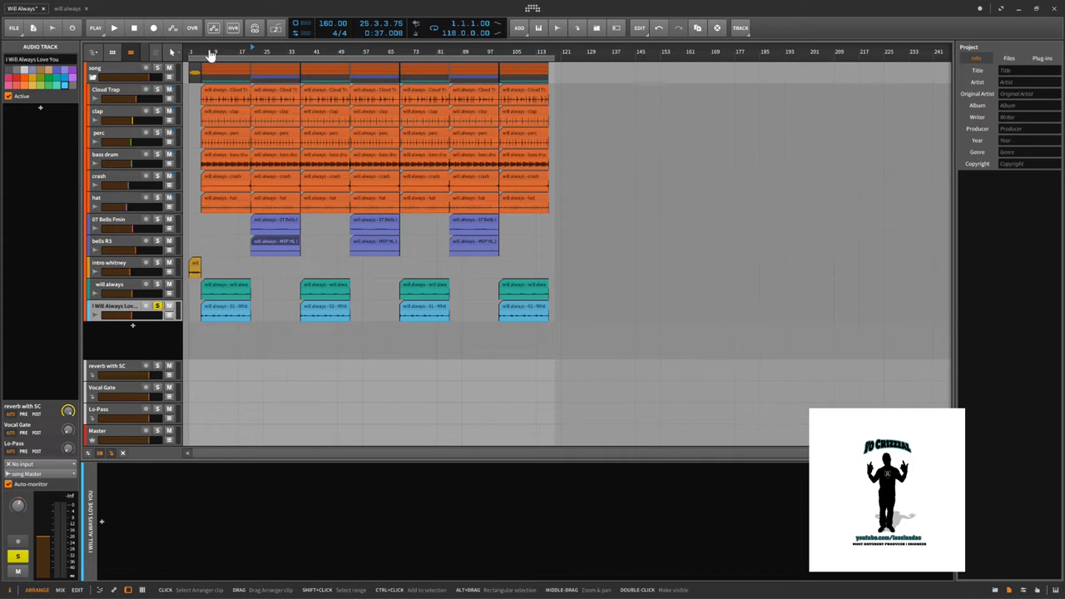
pyautogui.press('space')
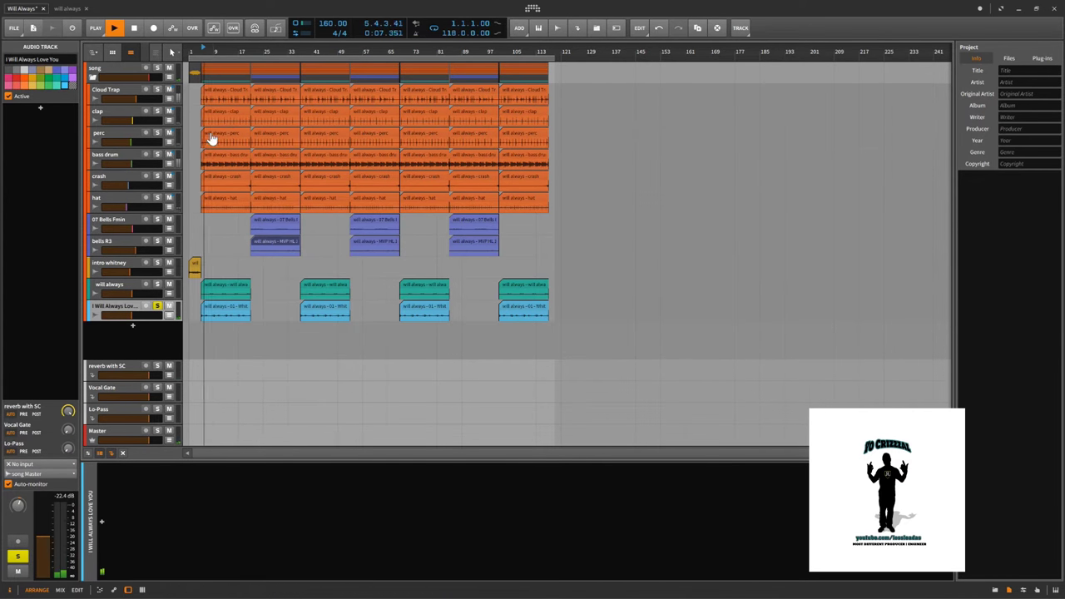
pyautogui.doubleClick(115, 308)
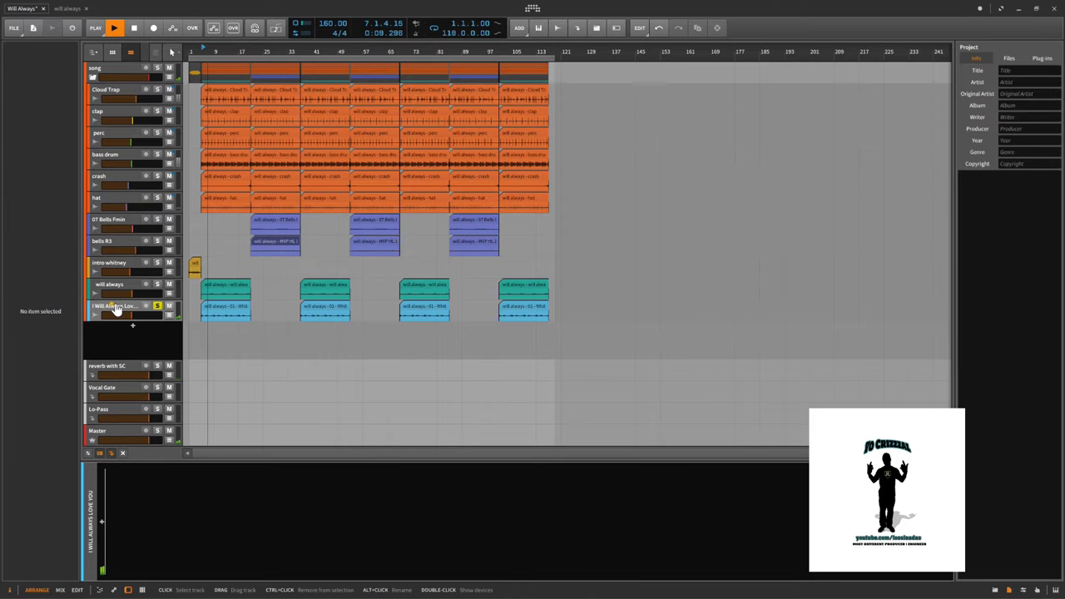
pyautogui.click(115, 308)
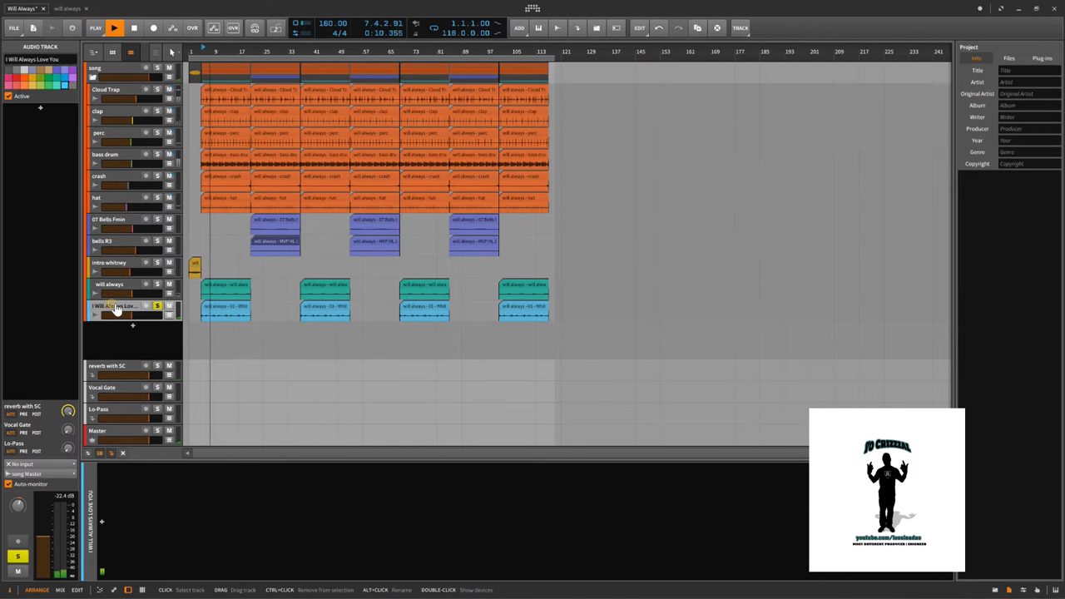
pyautogui.click(143, 590)
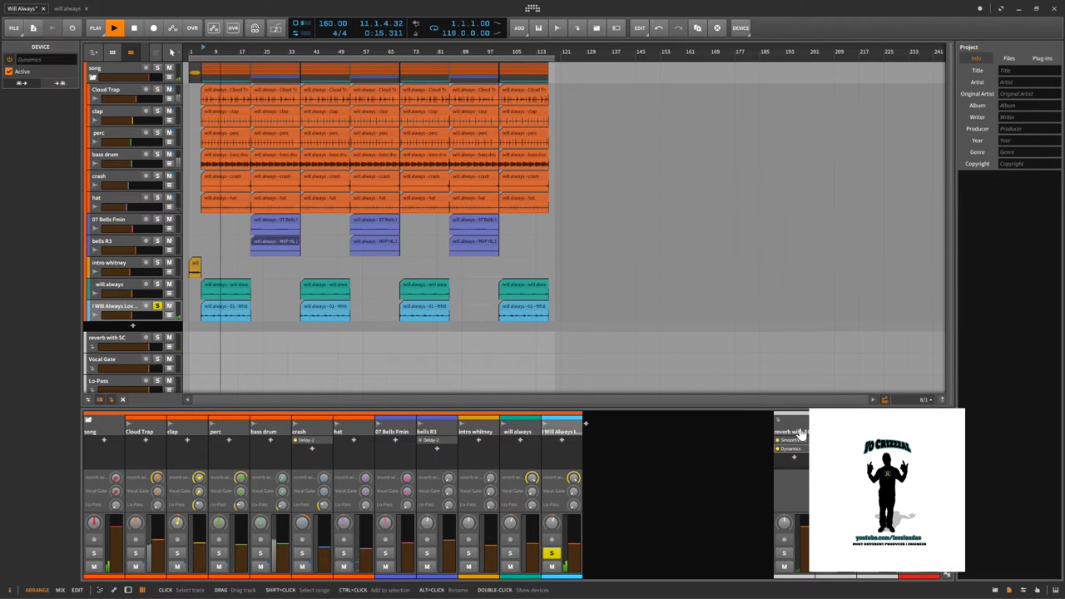
pyautogui.doubleClick(800, 432)
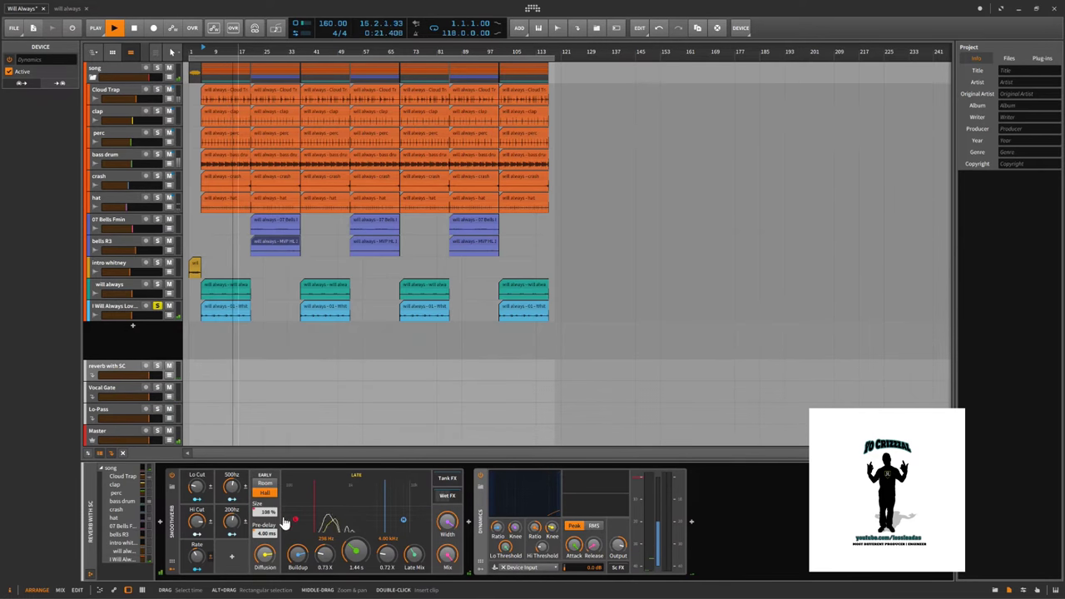
# Step: Compare the soloed I Will Always Love You vocal with the reverb track's Dynamics device switched off and on, and stop playback
pyautogui.click(486, 481)
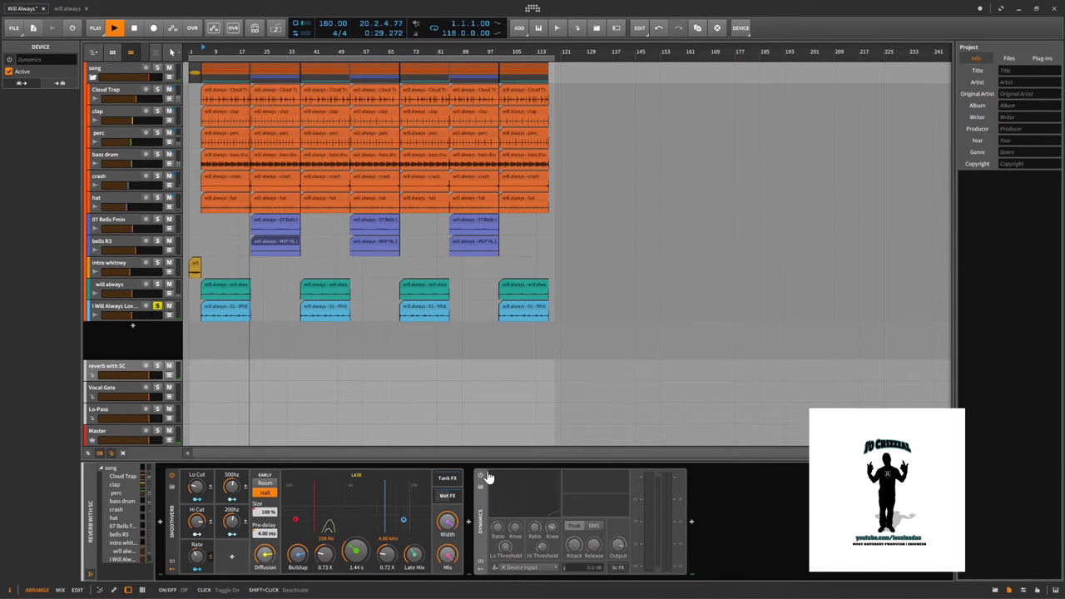
pyautogui.press('space')
pyautogui.press('space')
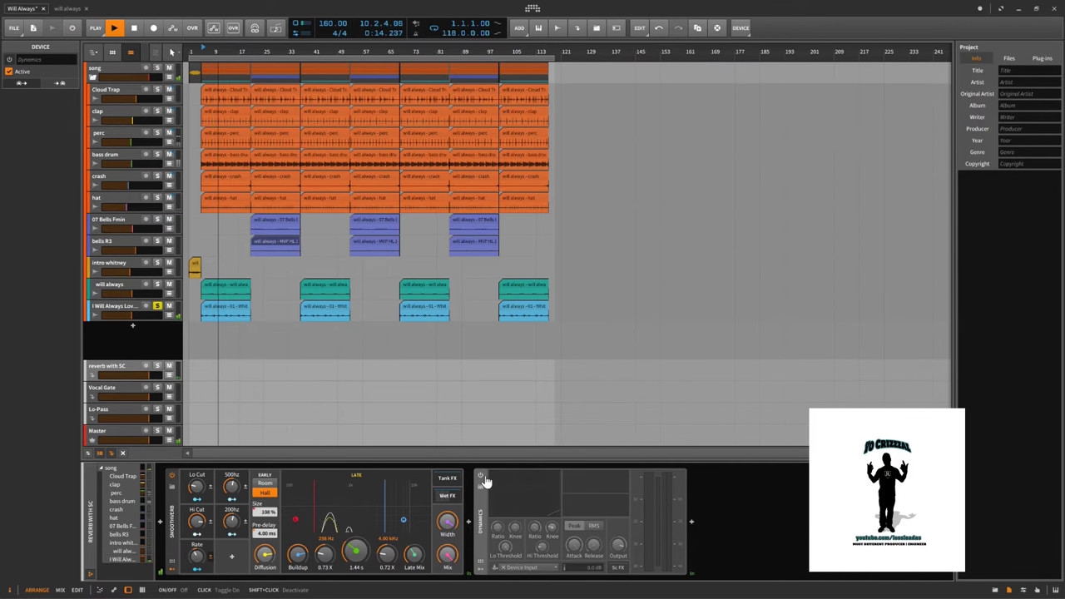
pyautogui.click(482, 479)
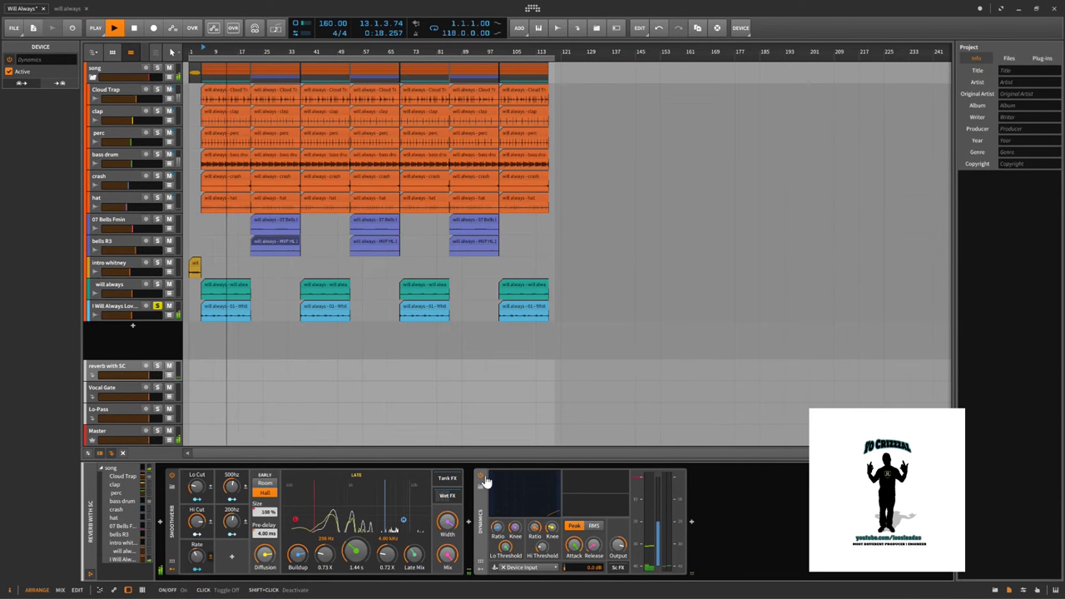
pyautogui.press('space')
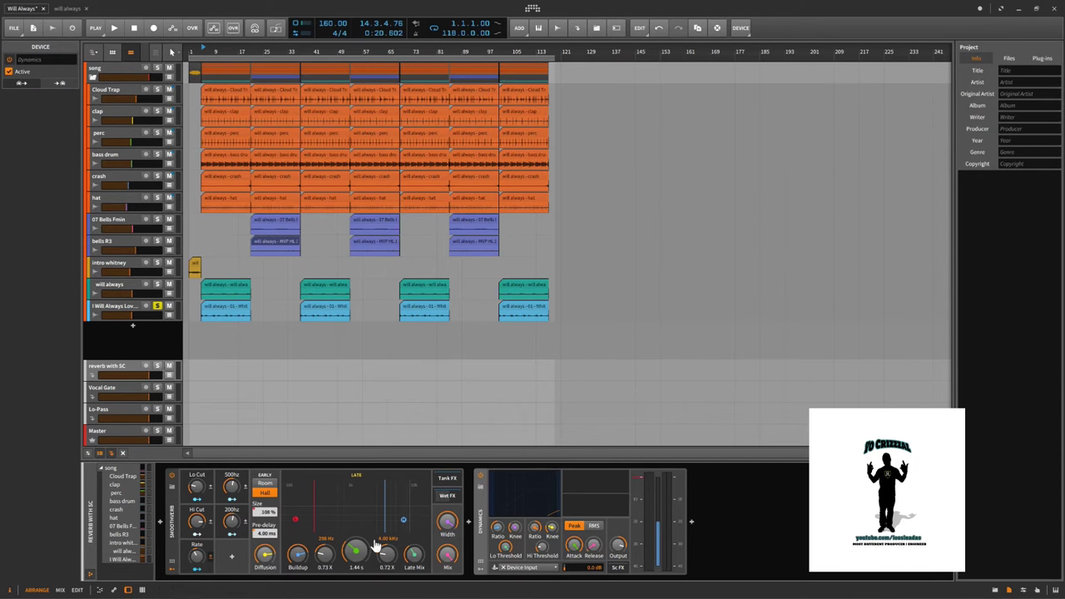
# Step: Play from bar 5 with the will always track also soloed, switch off the reverb's Dynamics device while listening, and stop playback
pyautogui.press('space')
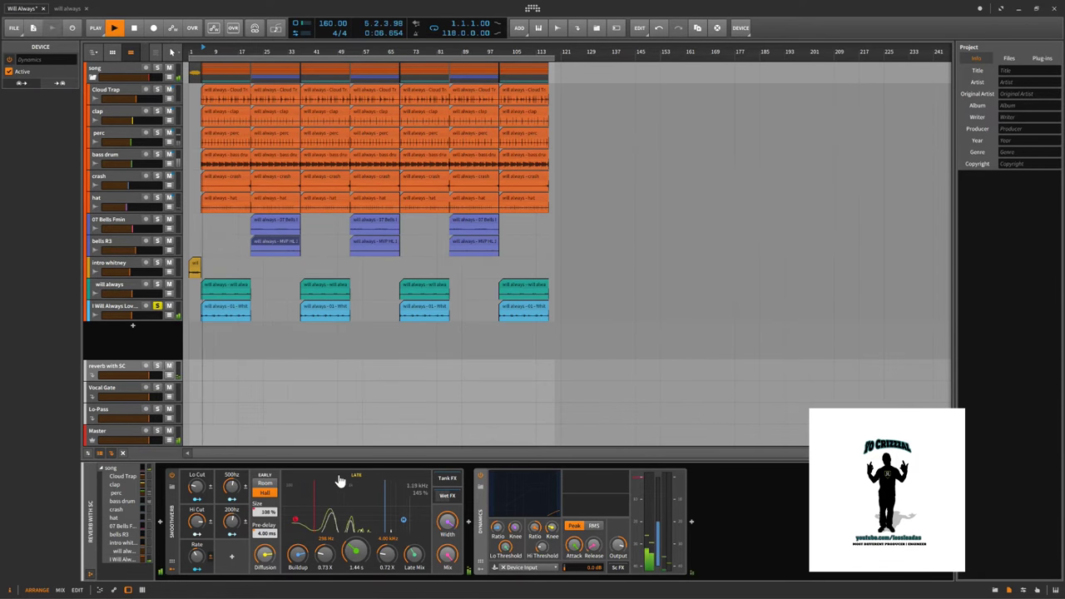
pyautogui.keyDown('shift'); pyautogui.click(157, 284); pyautogui.keyUp('shift')
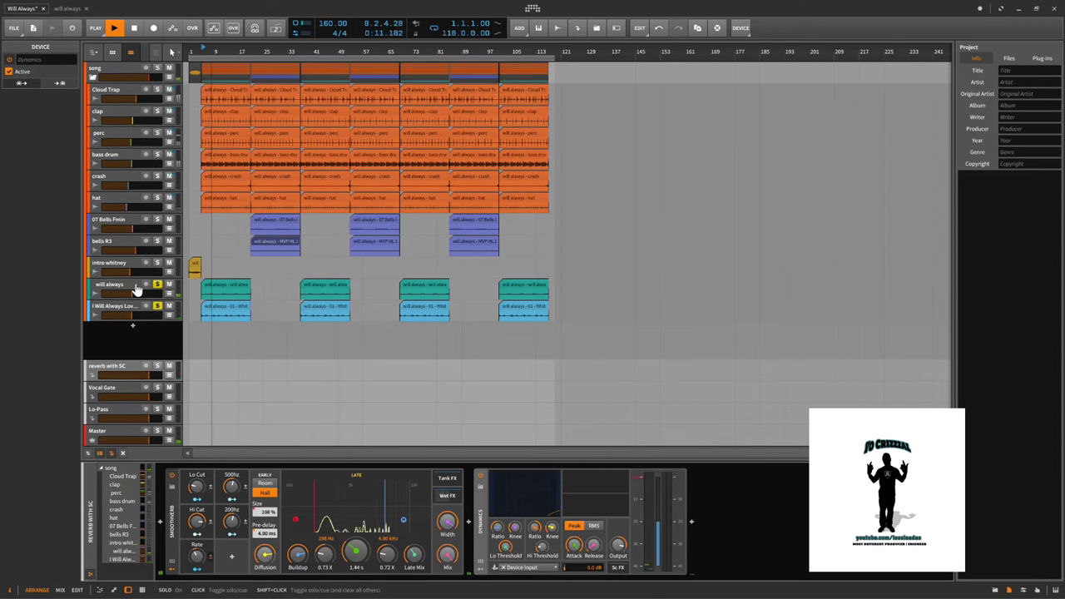
pyautogui.click(135, 288)
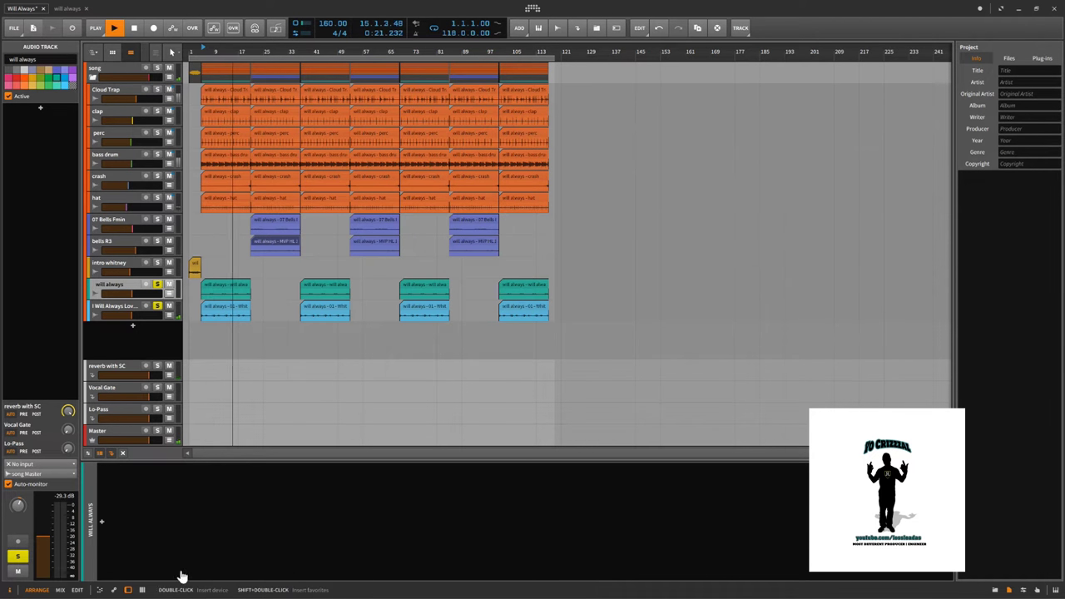
pyautogui.click(141, 590)
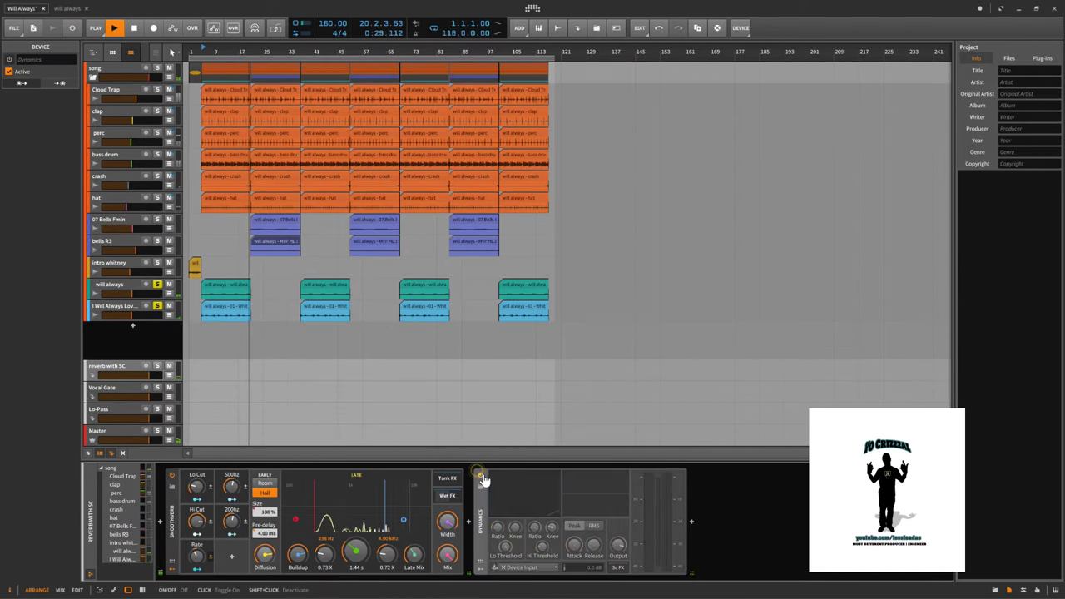
pyautogui.click(481, 475)
pyautogui.press('space')
# Step: Leave only the will always track soloed, play its first clip, and examine the clip's waveform during playback
pyautogui.click(159, 307)
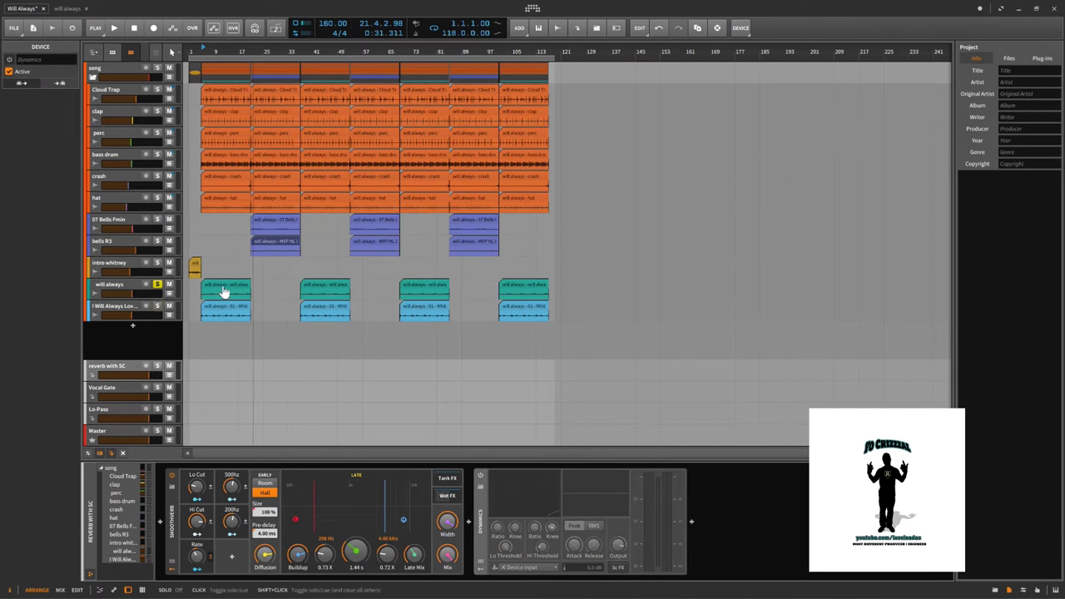
pyautogui.click(231, 291)
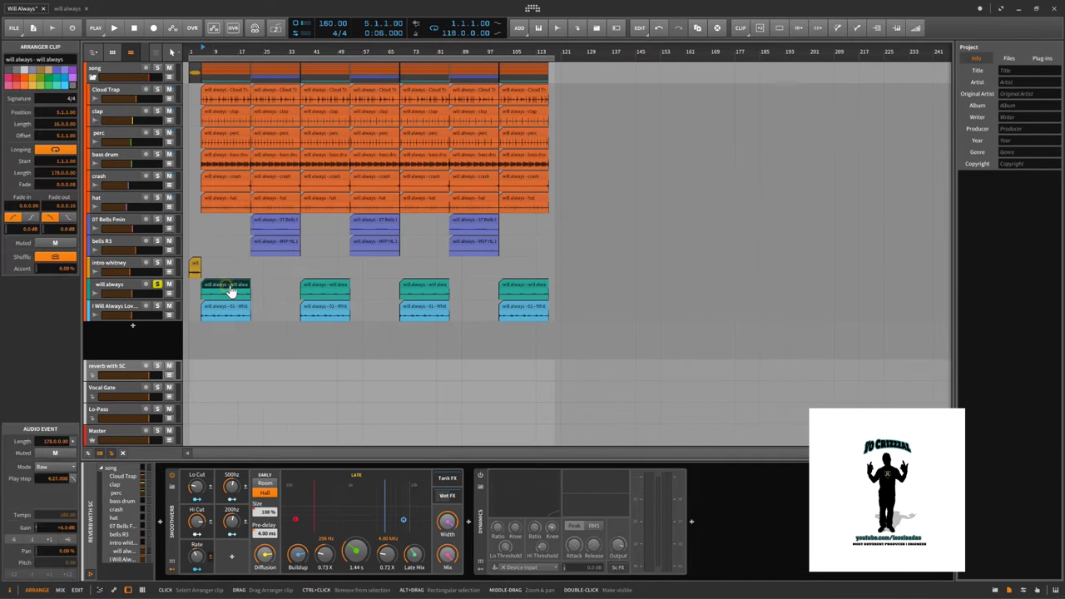
pyautogui.press('space')
pyautogui.doubleClick(232, 291)
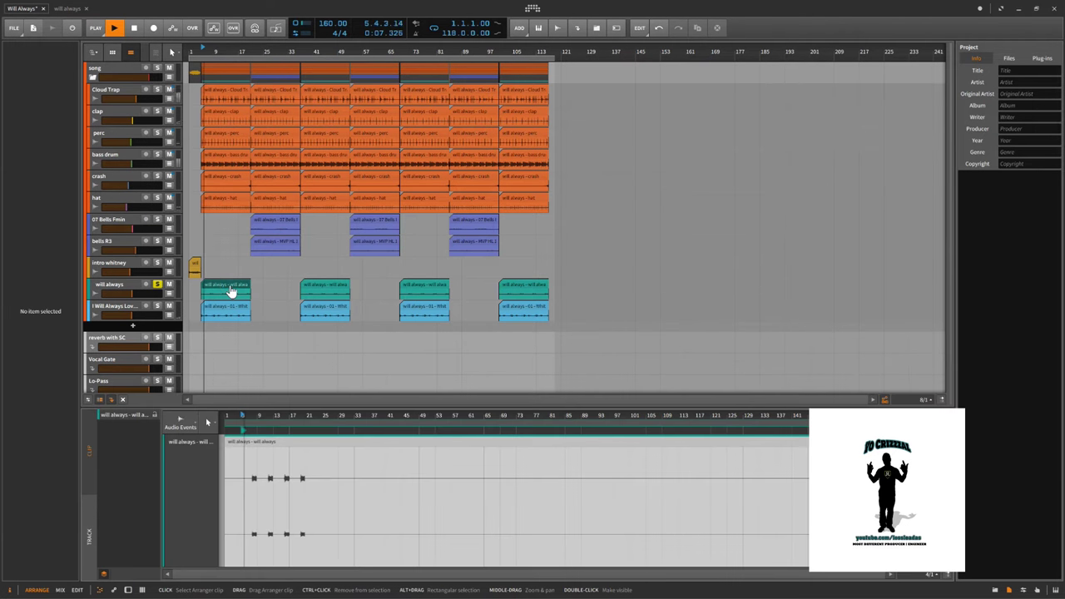
pyautogui.moveTo(196, 53); pyautogui.dragTo(207, 54)
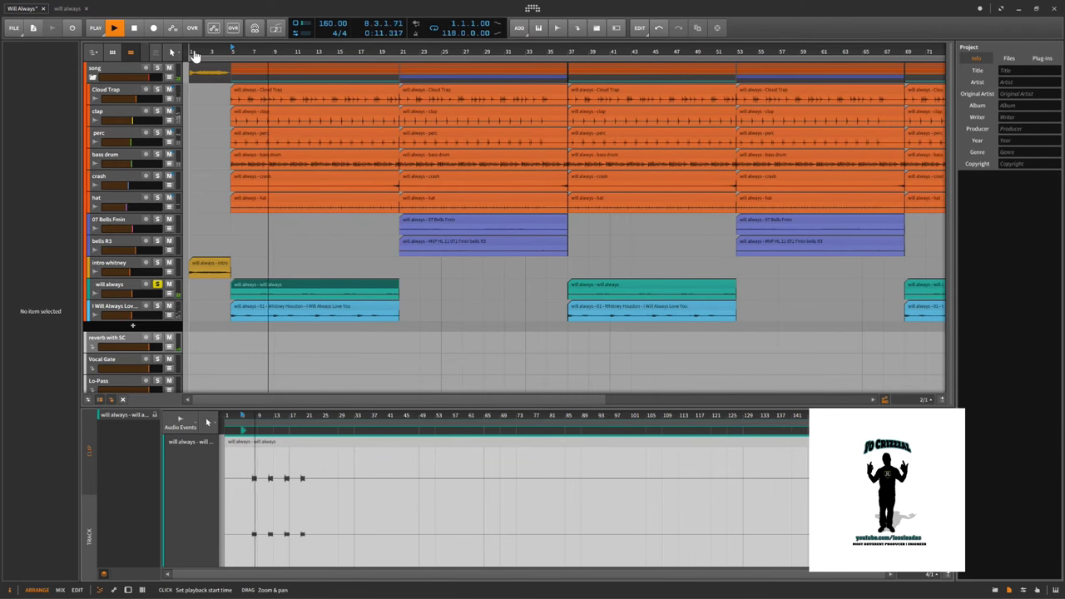
# Step: Show the reverb with SC device chain and switch its Dynamics device on while the soloed will always track plays
pyautogui.click(130, 290)
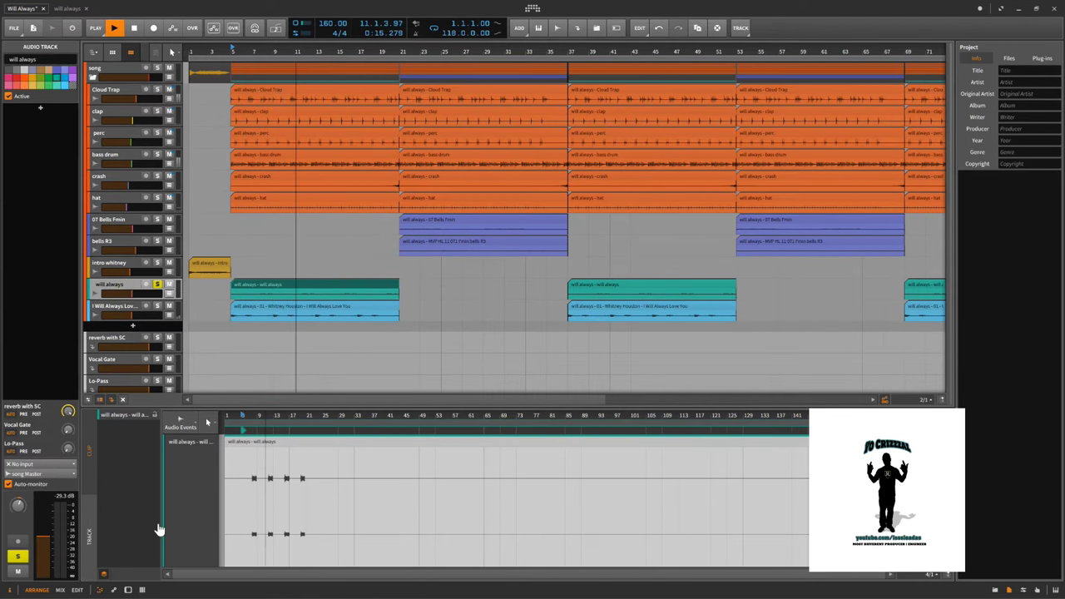
pyautogui.click(142, 590)
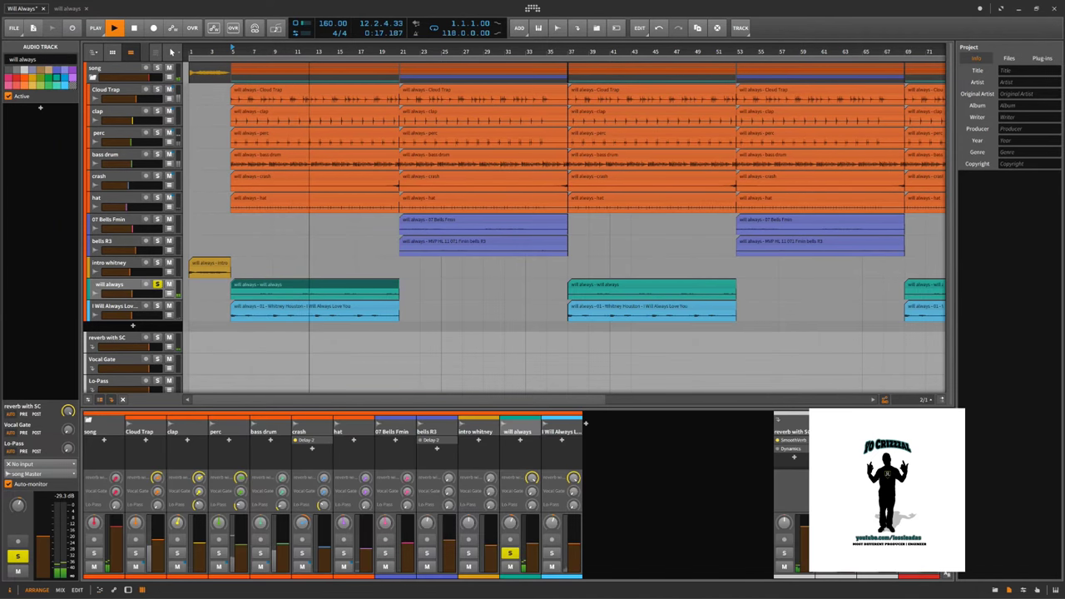
pyautogui.click(779, 437)
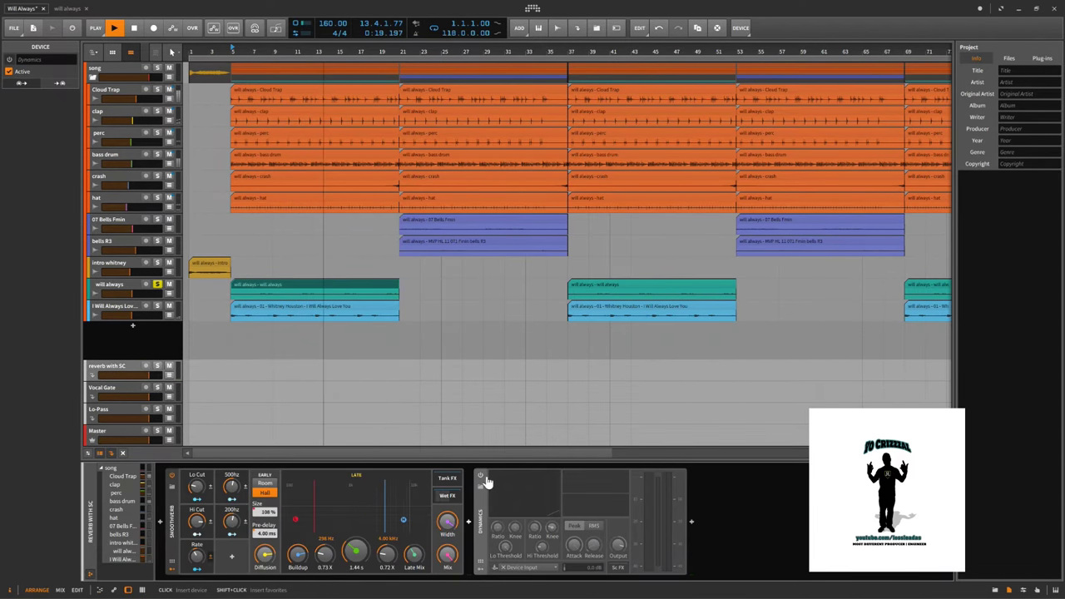
pyautogui.click(483, 477)
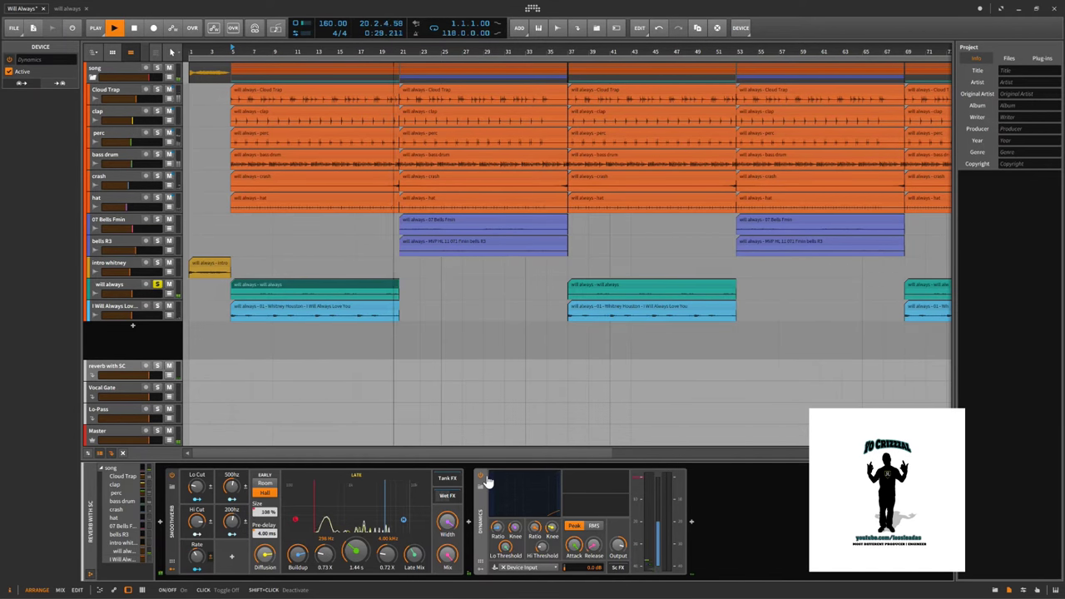
# Step: Compare the will always track from bar 5 with the reverb's Dynamics switched off and on, stop playback, and clear the solo
pyautogui.press('space')
pyautogui.press('space')
pyautogui.click(481, 476)
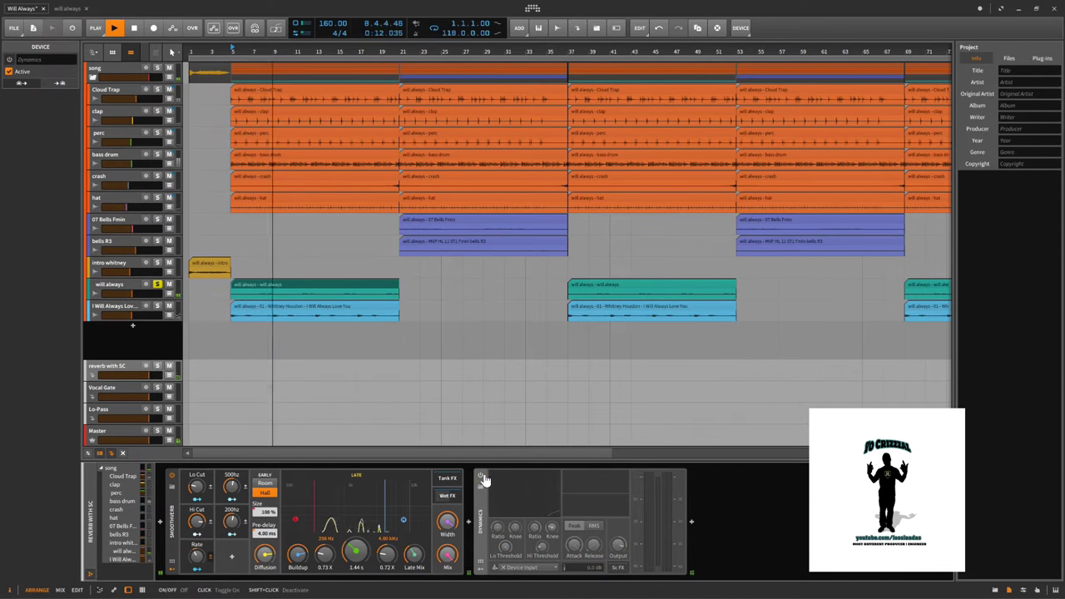
pyautogui.press('space')
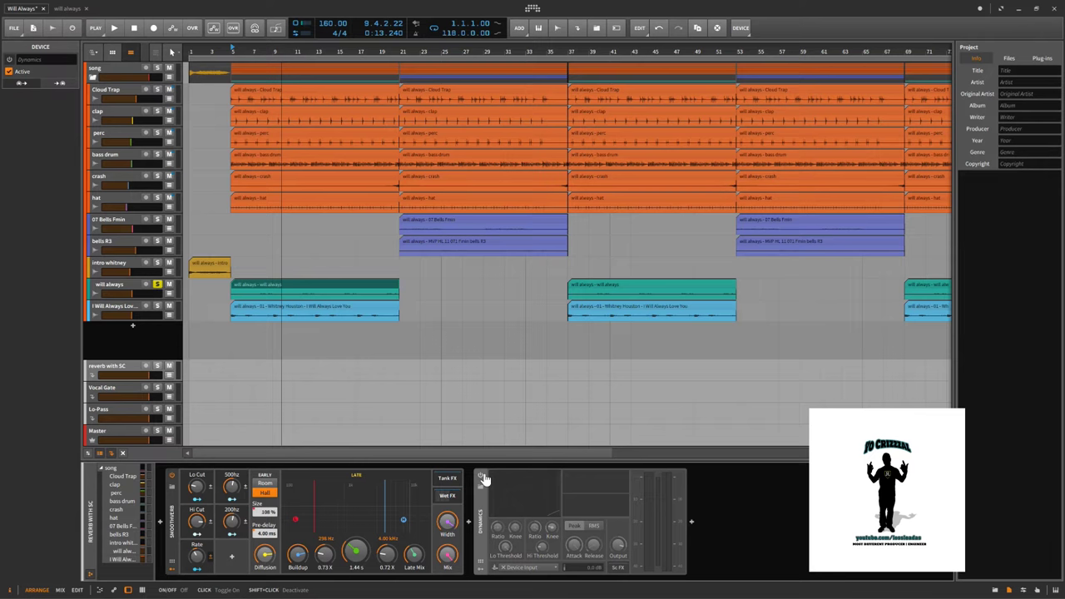
pyautogui.press('space')
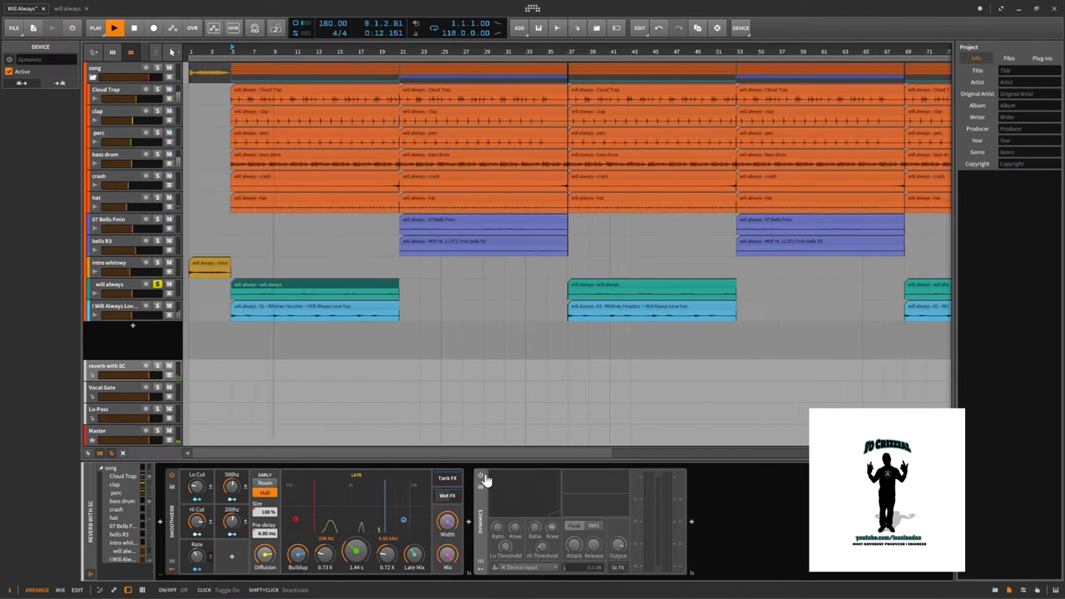
pyautogui.click(484, 477)
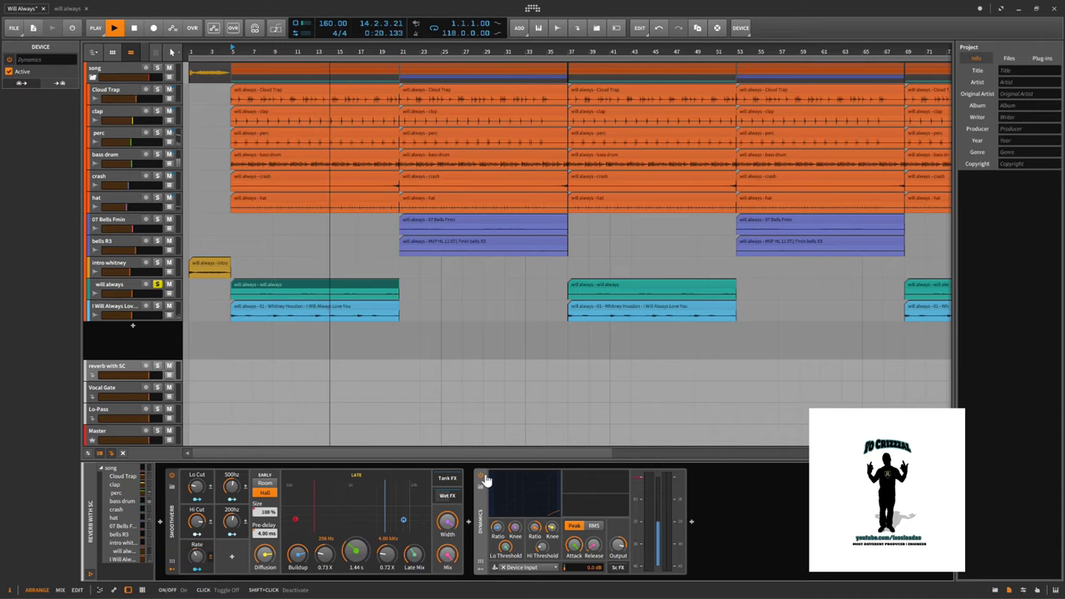
pyautogui.press('space')
pyautogui.click(160, 285)
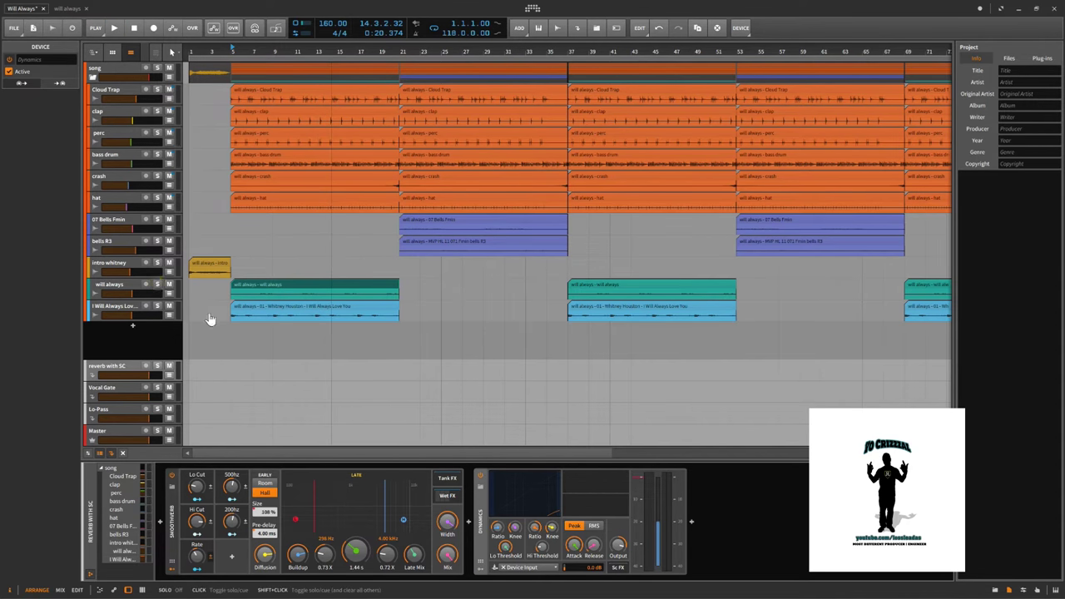
# Step: Switch to the full mixer view and inspect the Vocal Gate and Lo-Pass effect tracks and their devices
pyautogui.press('Tab')
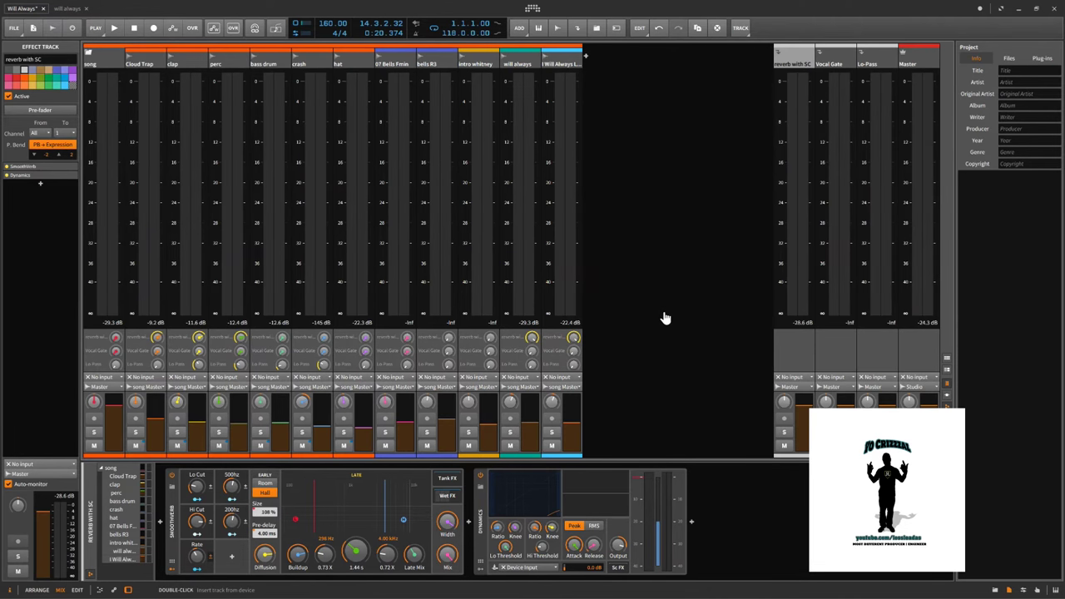
pyautogui.click(837, 64)
pyautogui.click(877, 62)
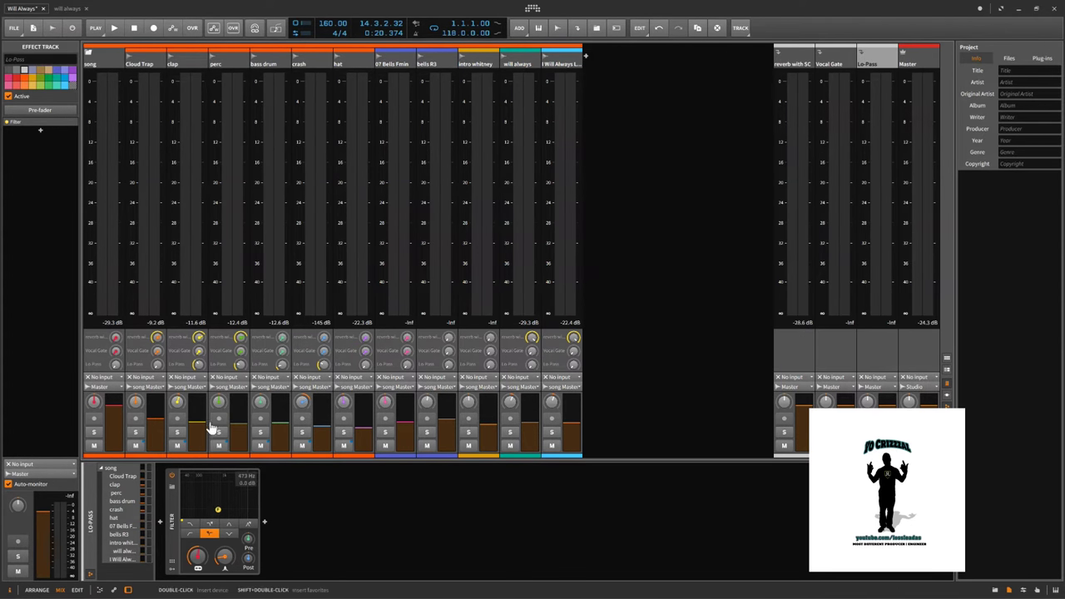
# Step: Inspect the devices and sends of the clap, Master, song and Cloud Trap tracks in the mixer
pyautogui.click(192, 66)
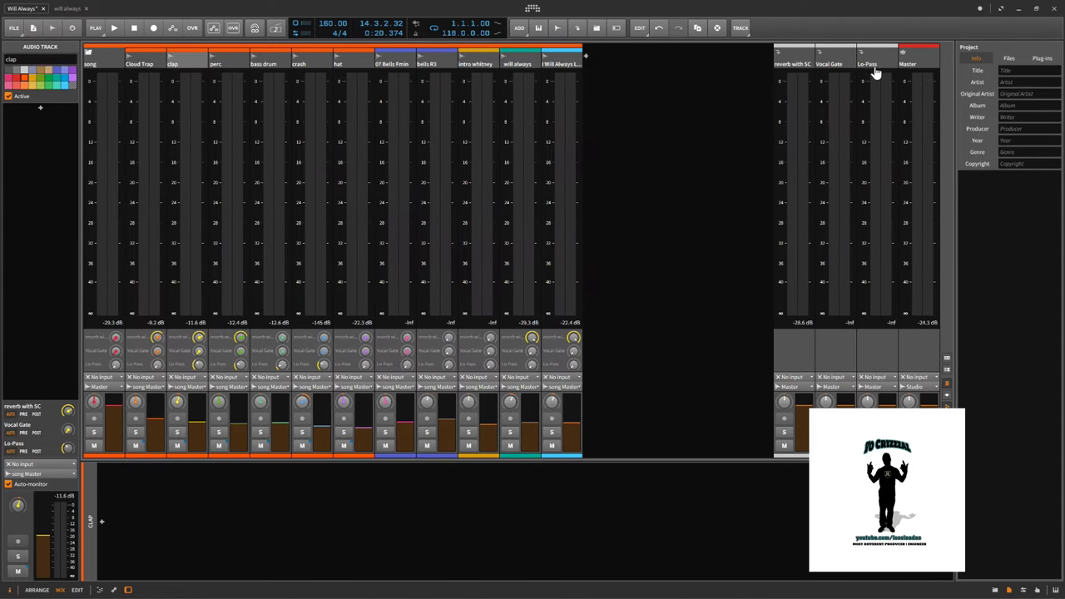
pyautogui.click(921, 64)
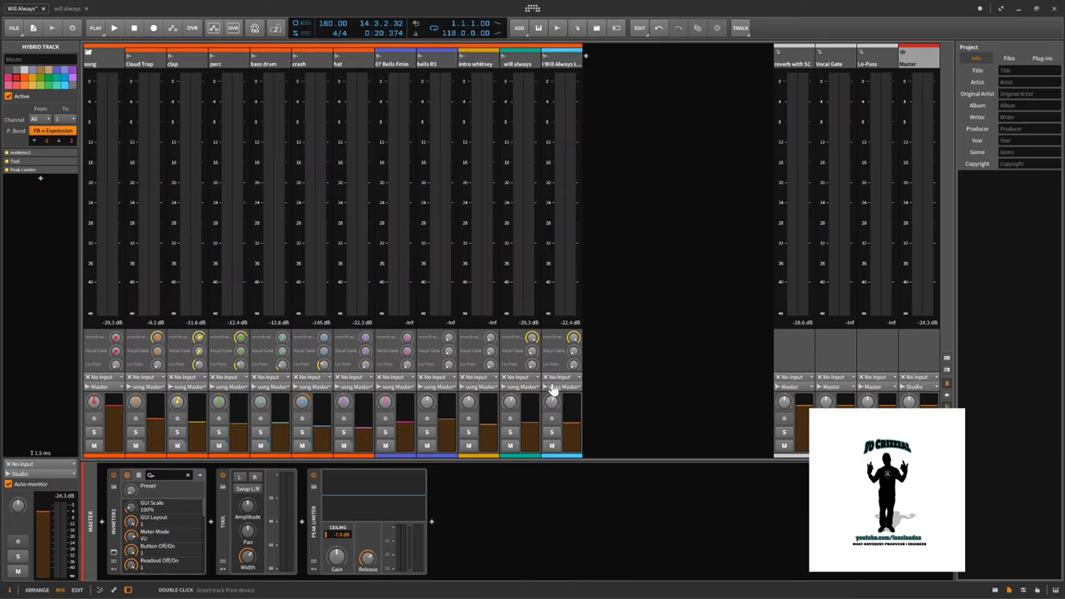
pyautogui.click(112, 60)
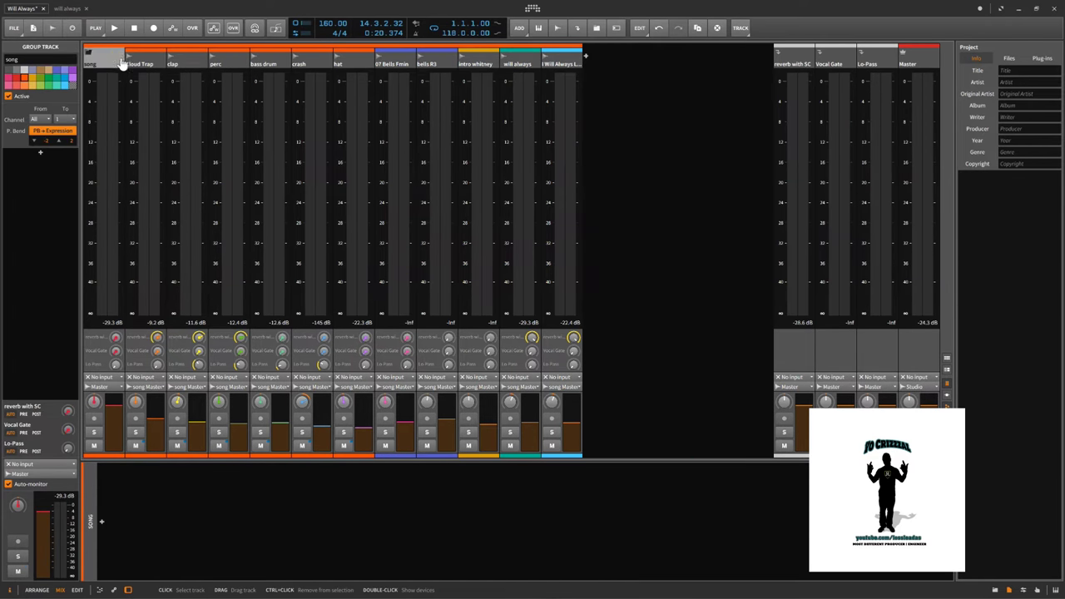
pyautogui.click(147, 64)
# Step: Play the song from the start, compare the Master with its Peak Limiter switched off, and switch the limiter back on
pyautogui.click(135, 34)
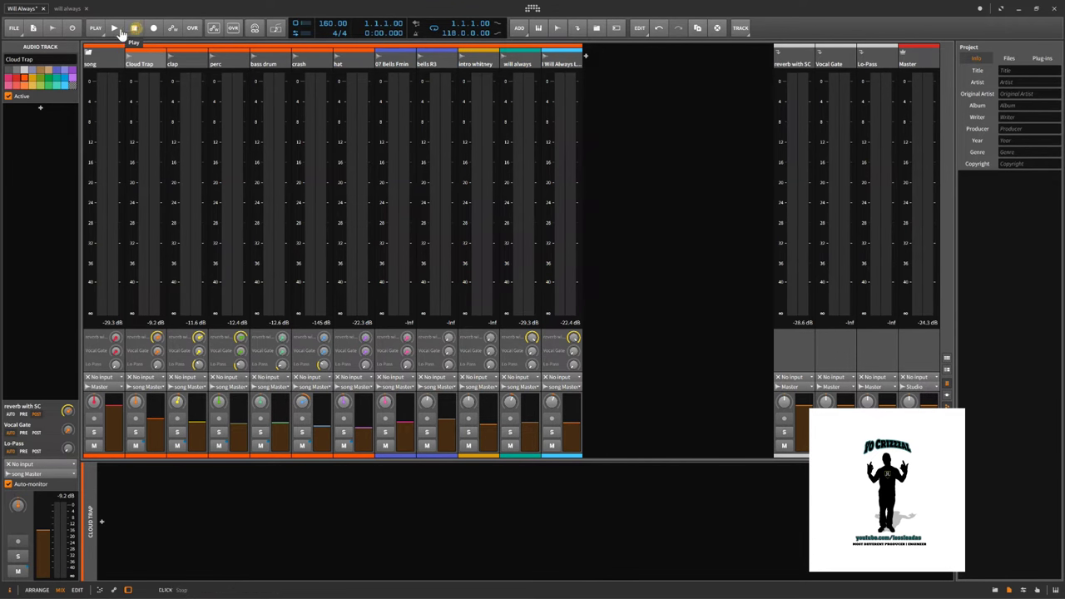
pyautogui.click(115, 29)
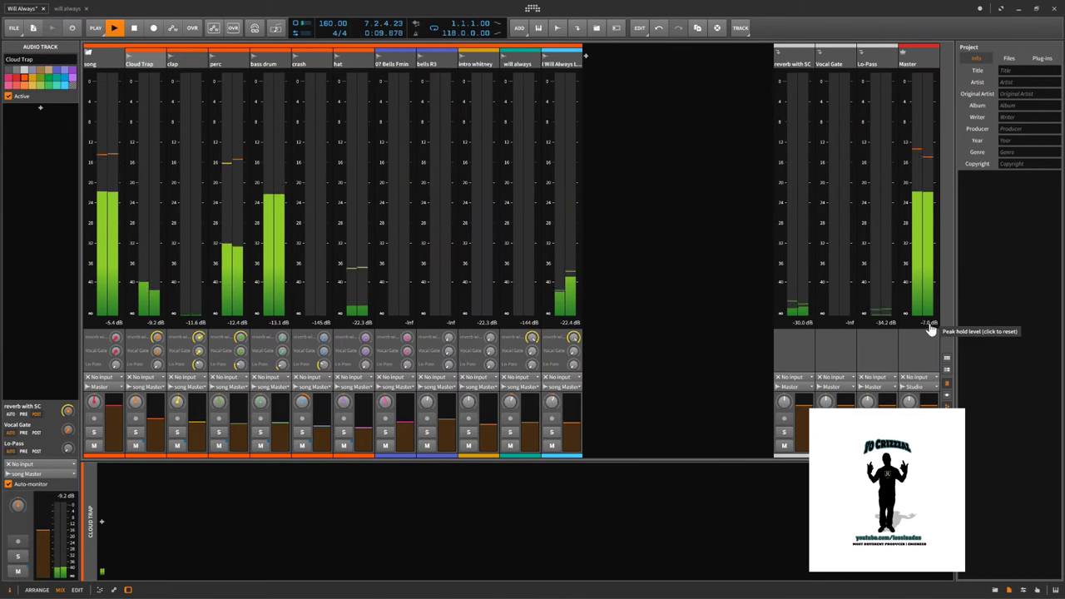
pyautogui.click(928, 68)
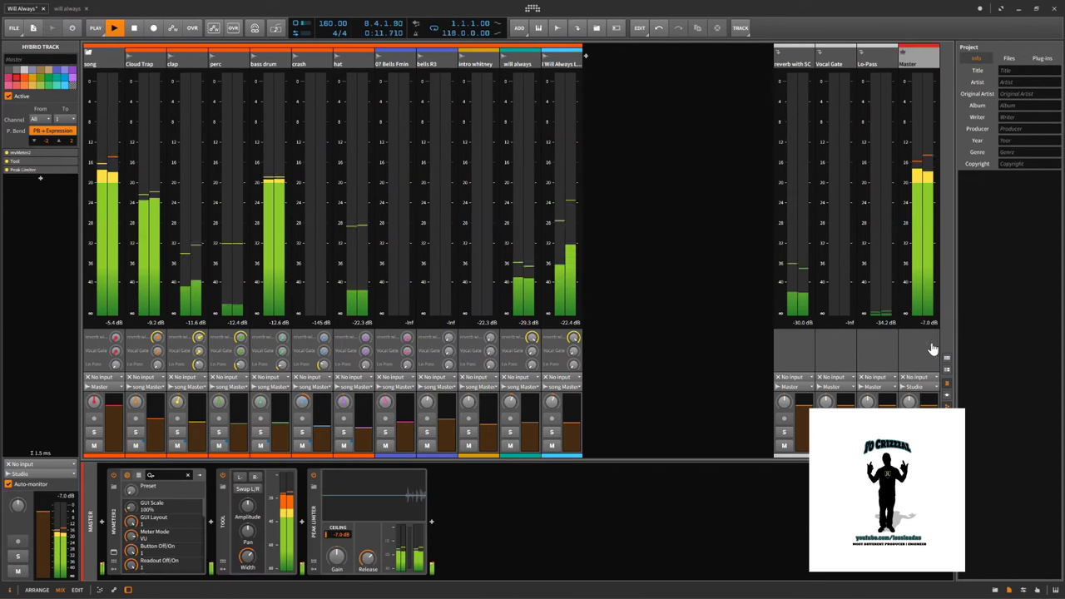
pyautogui.click(315, 476)
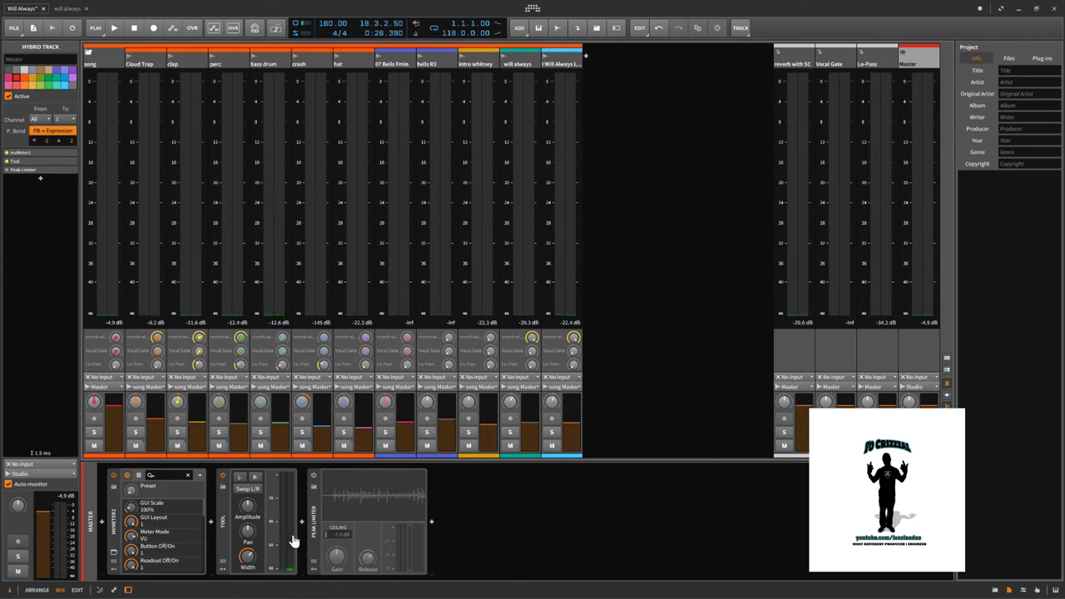
pyautogui.click(319, 477)
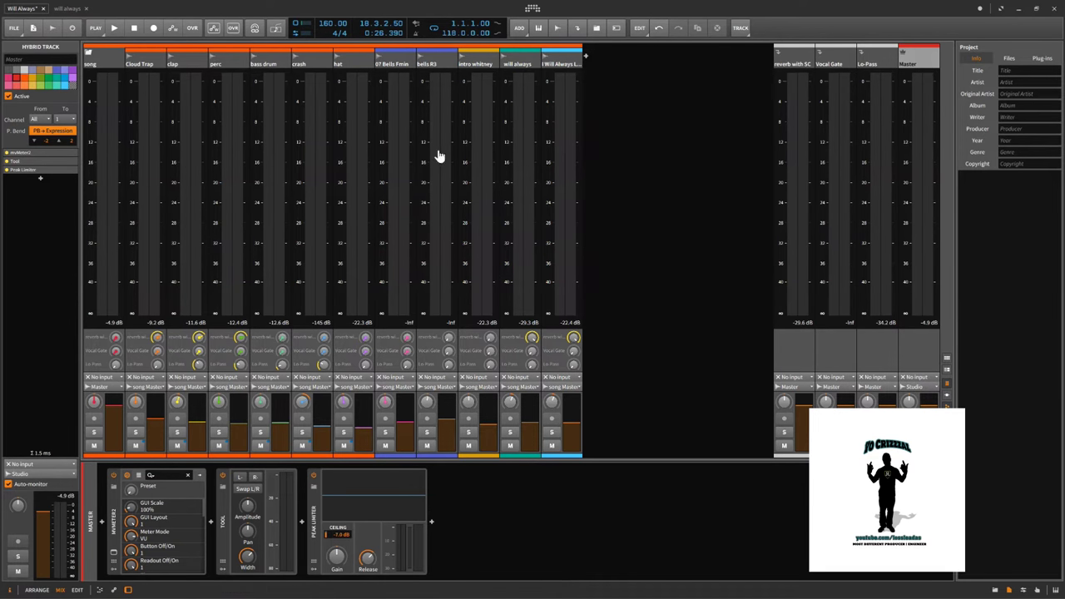
# Step: Switch to the will always mastering project and examine the Will Always clip's full waveform in the detail editor and arranger
pyautogui.click(68, 9)
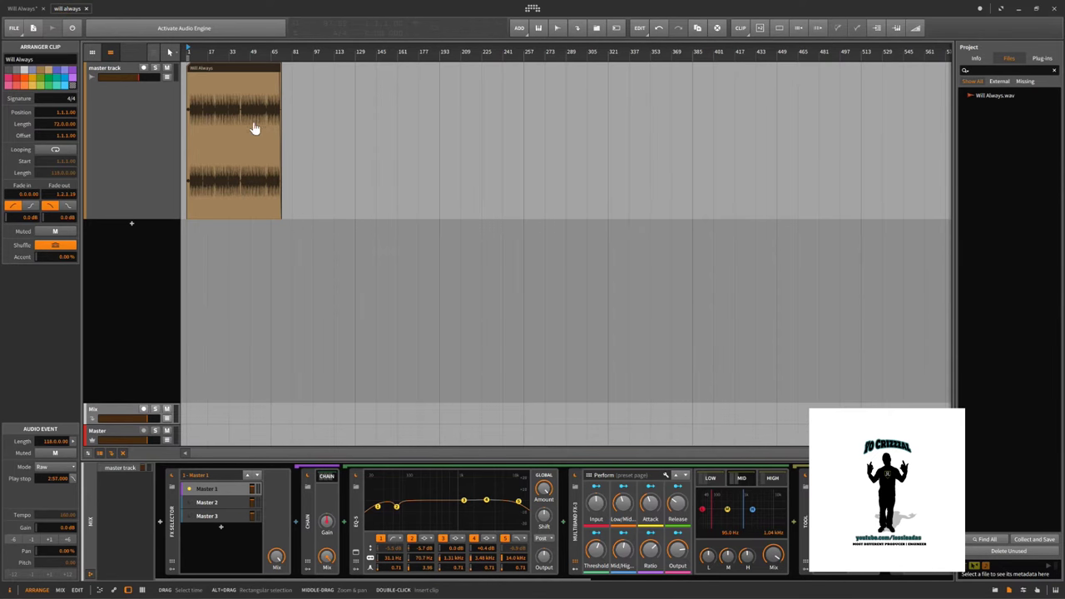
pyautogui.doubleClick(223, 79)
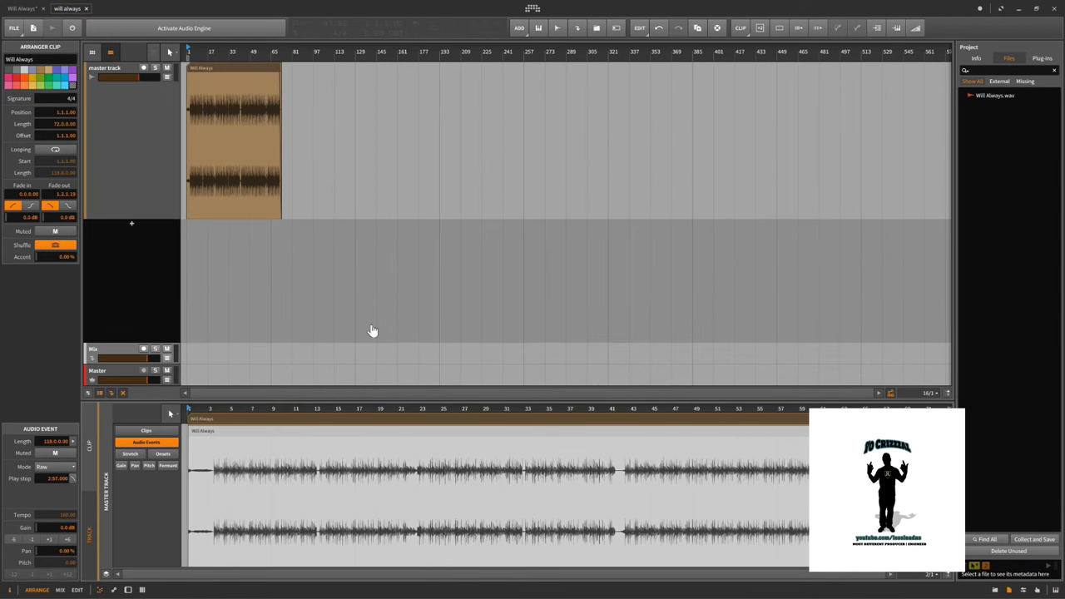
pyautogui.moveTo(388, 408); pyautogui.dragTo(386, 414)
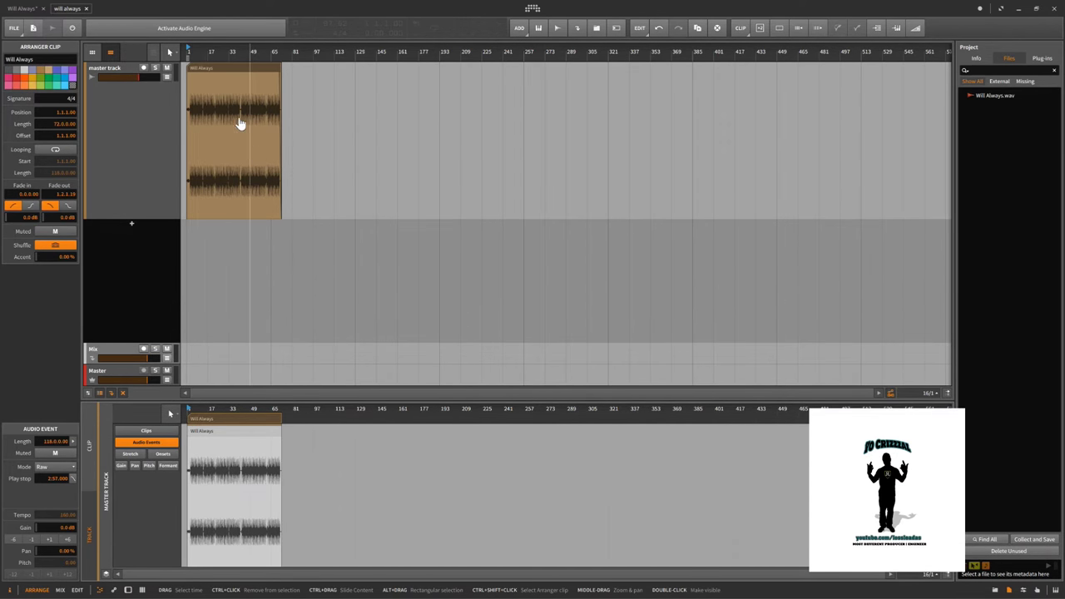
pyautogui.moveTo(196, 51); pyautogui.dragTo(199, 52)
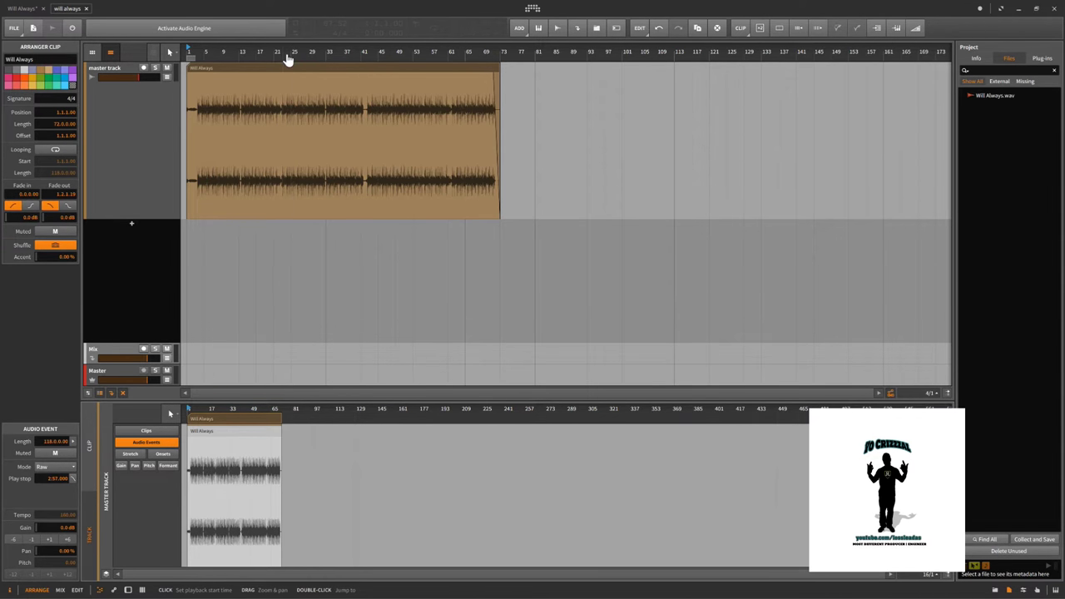
# Step: Return to the Will Always song project, view its whole arrangement, and review the Master's Export Audio settings without exporting
pyautogui.click(25, 9)
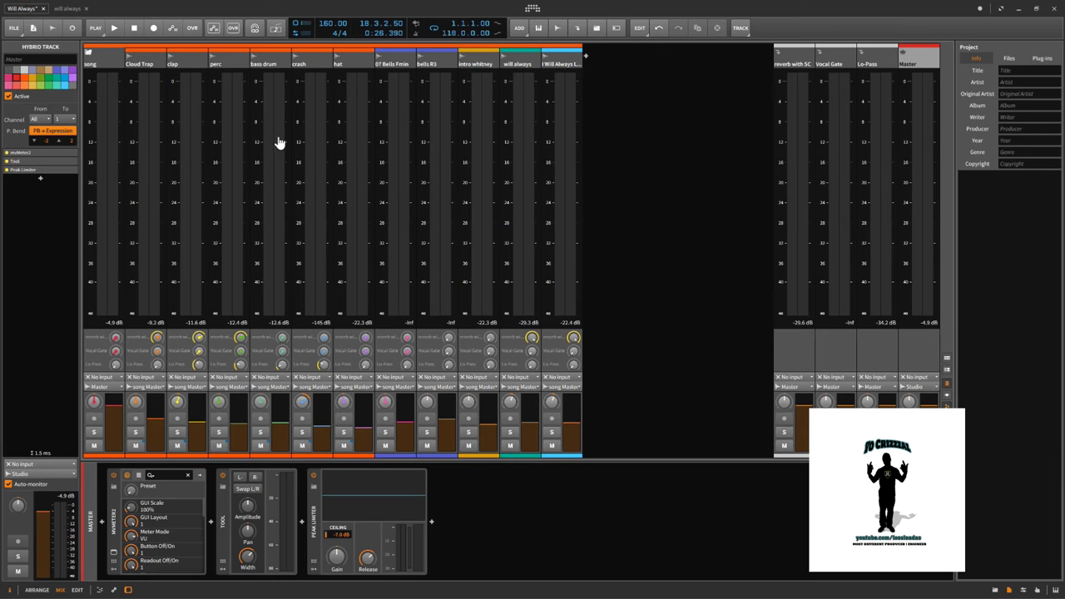
pyautogui.hotkey('alt', '1')
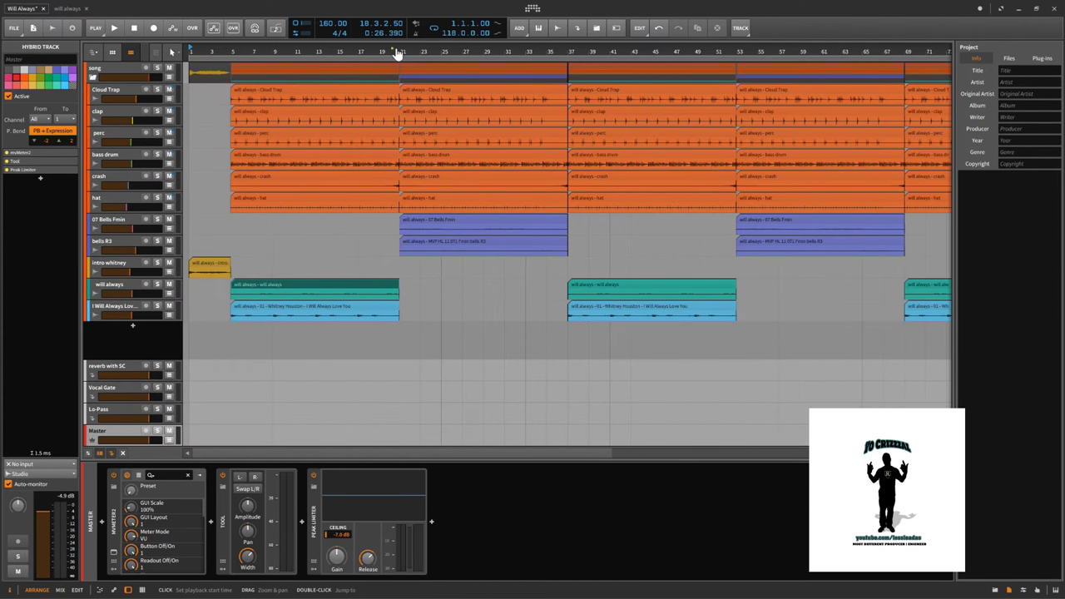
pyautogui.scroll(-8, 398, 52)
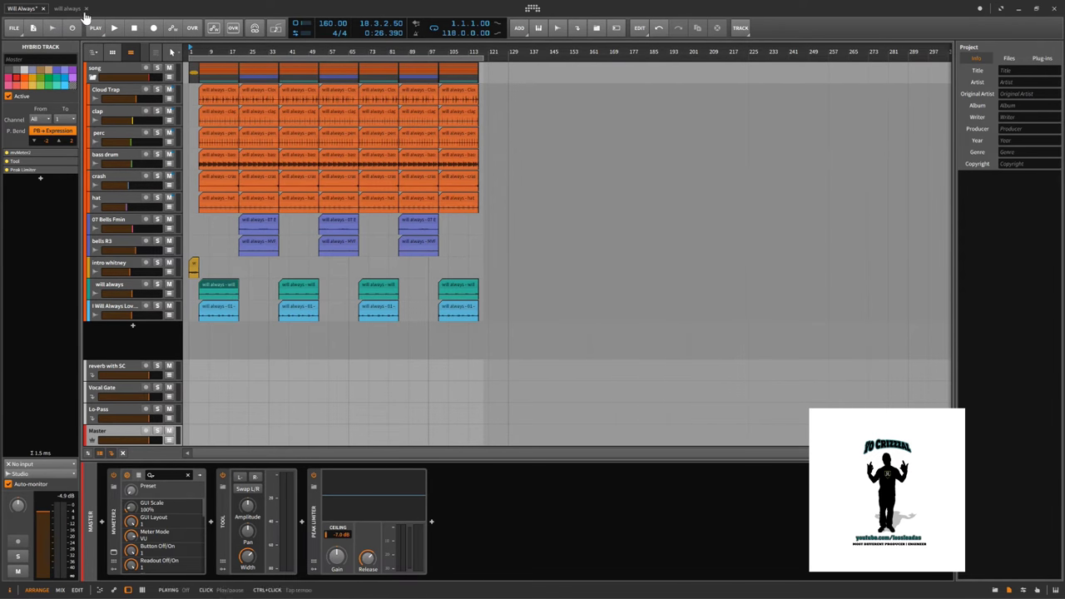
pyautogui.click(54, 29)
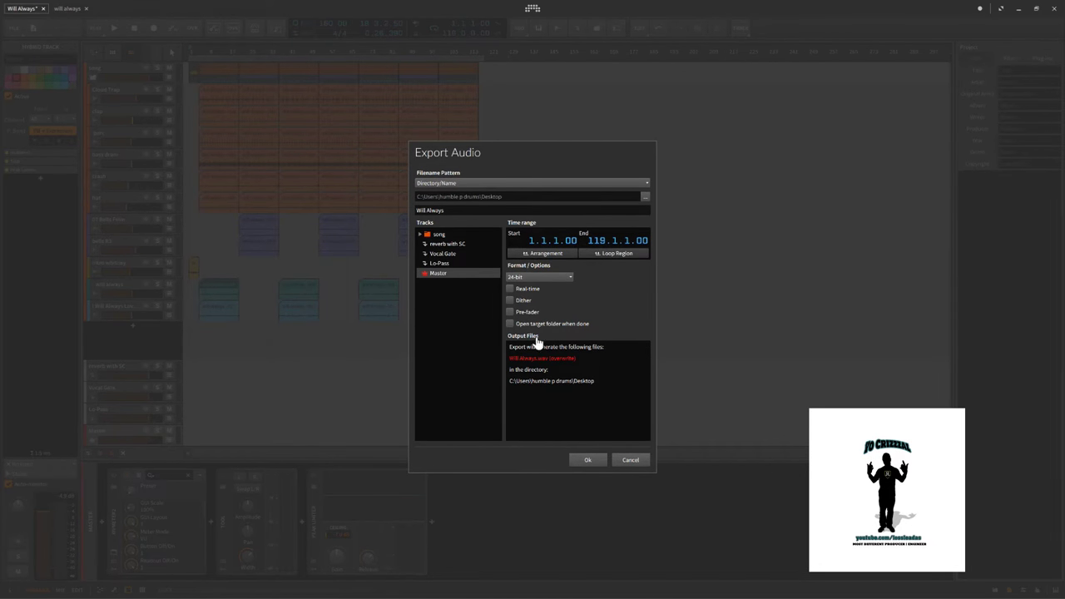
pyautogui.click(624, 461)
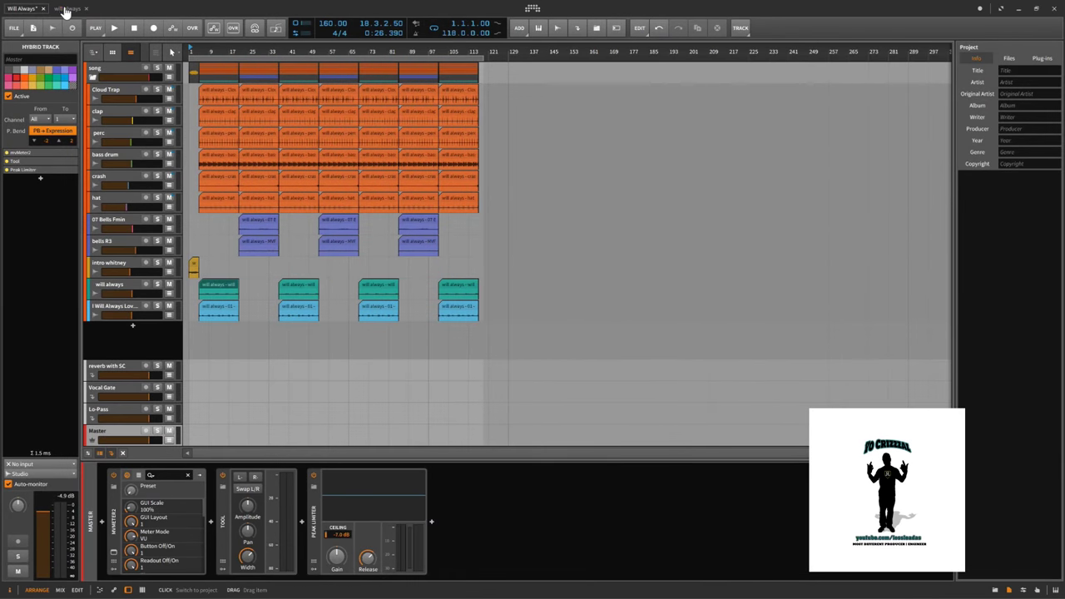
# Step: Switch to the will always mastering project and activate its audio engine
pyautogui.click(67, 9)
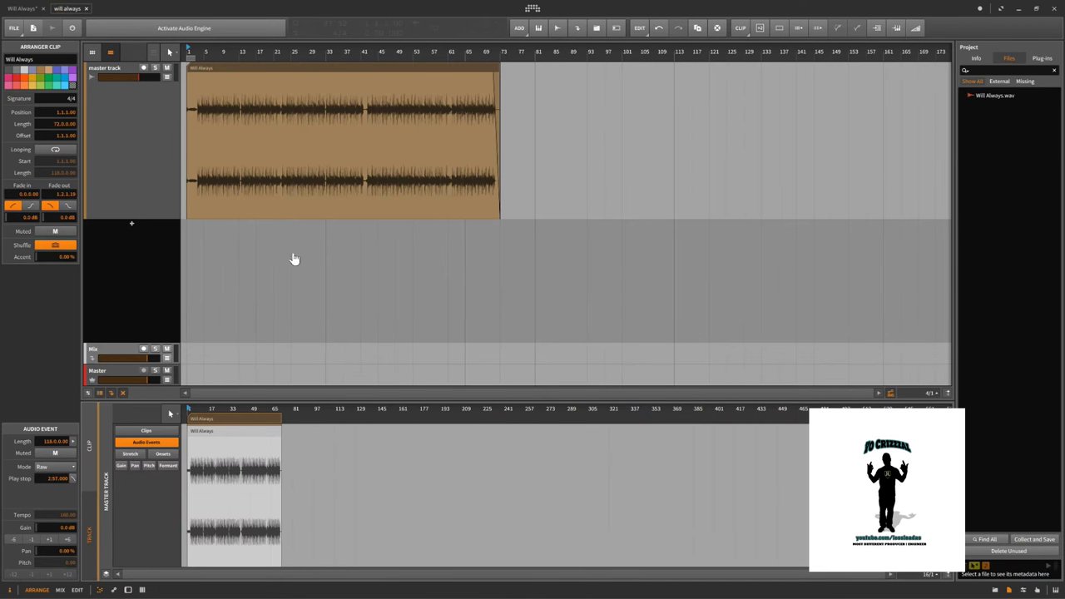
pyautogui.click(194, 32)
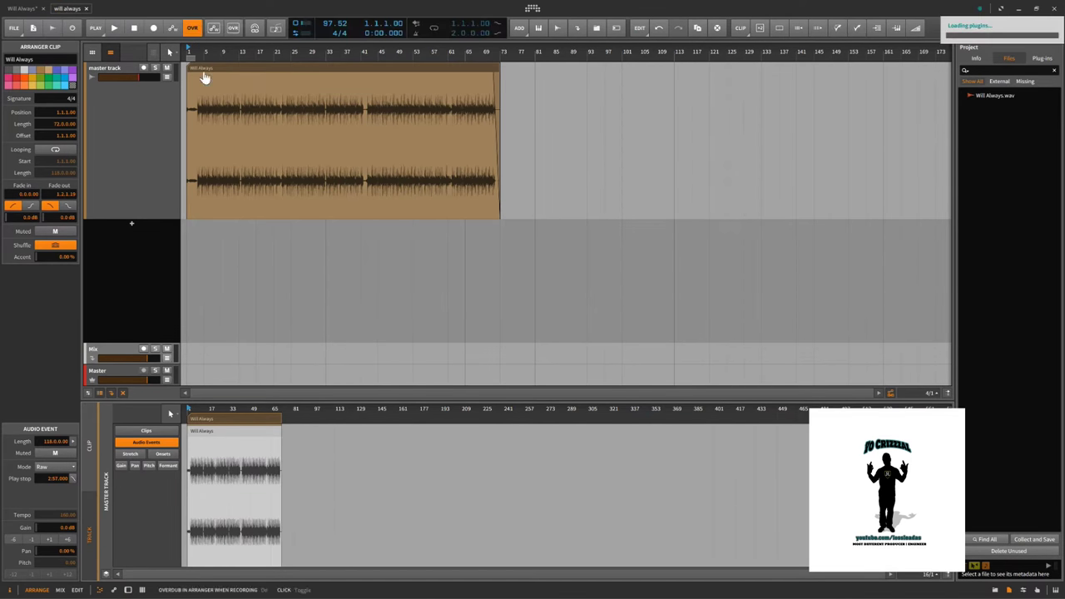
pyautogui.moveTo(234, 414); pyautogui.dragTo(380, 394)
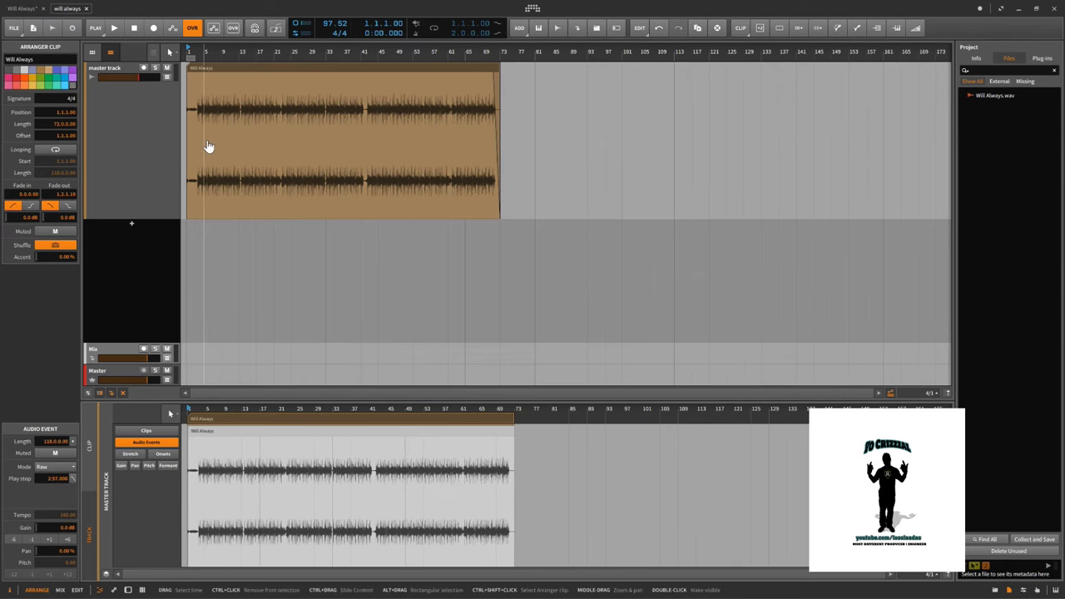
# Step: Inspect the master track and Mix device chains, and fold and unfold the Mix track's FX Selector layers in the mixer
pyautogui.click(163, 142)
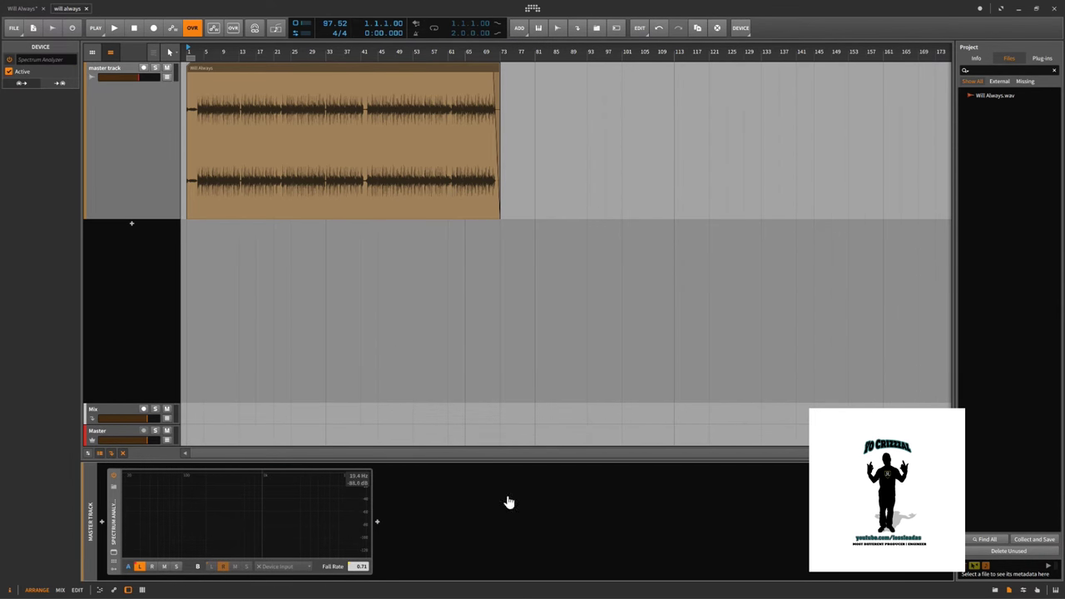
pyautogui.click(117, 414)
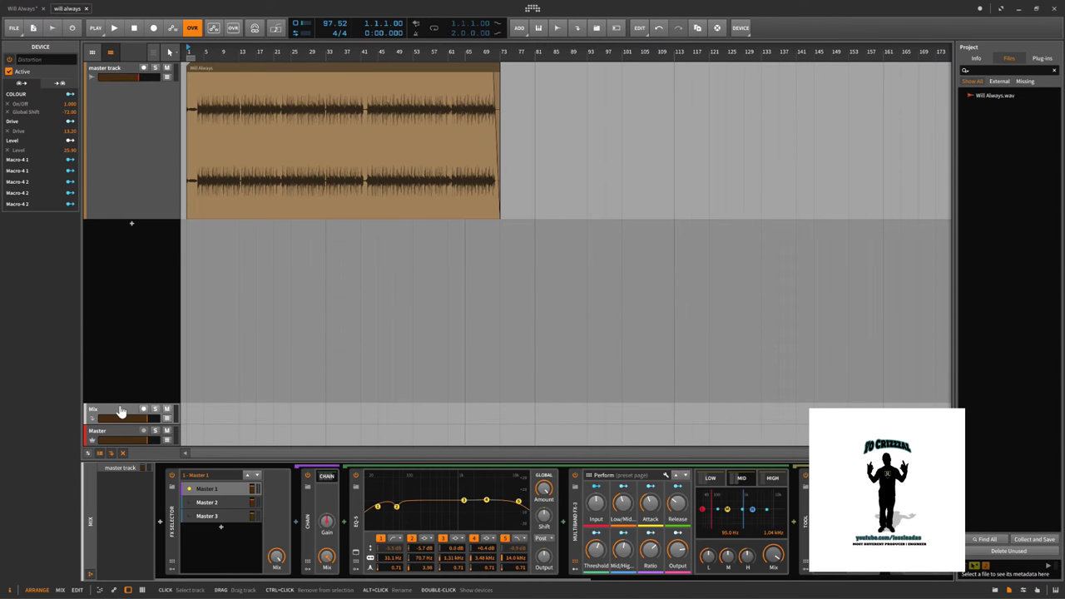
pyautogui.click(142, 590)
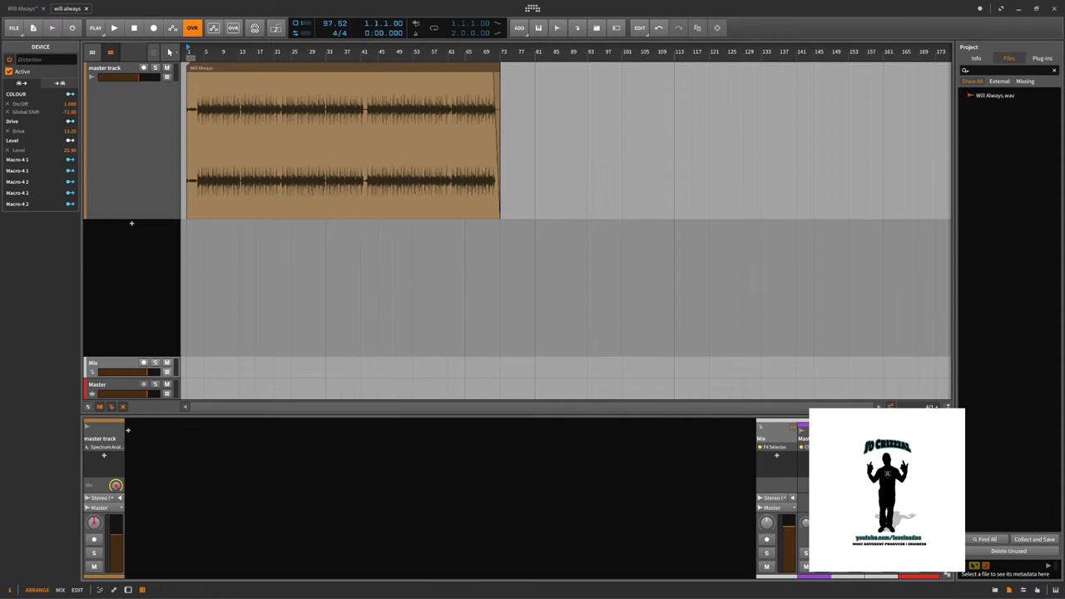
pyautogui.click(796, 427)
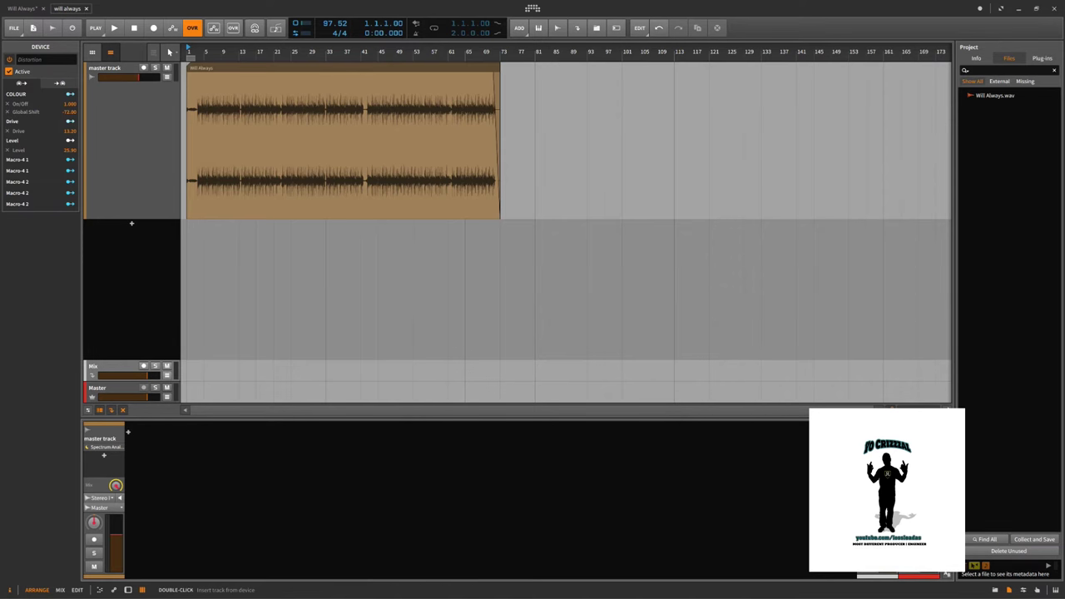
pyautogui.click(877, 439)
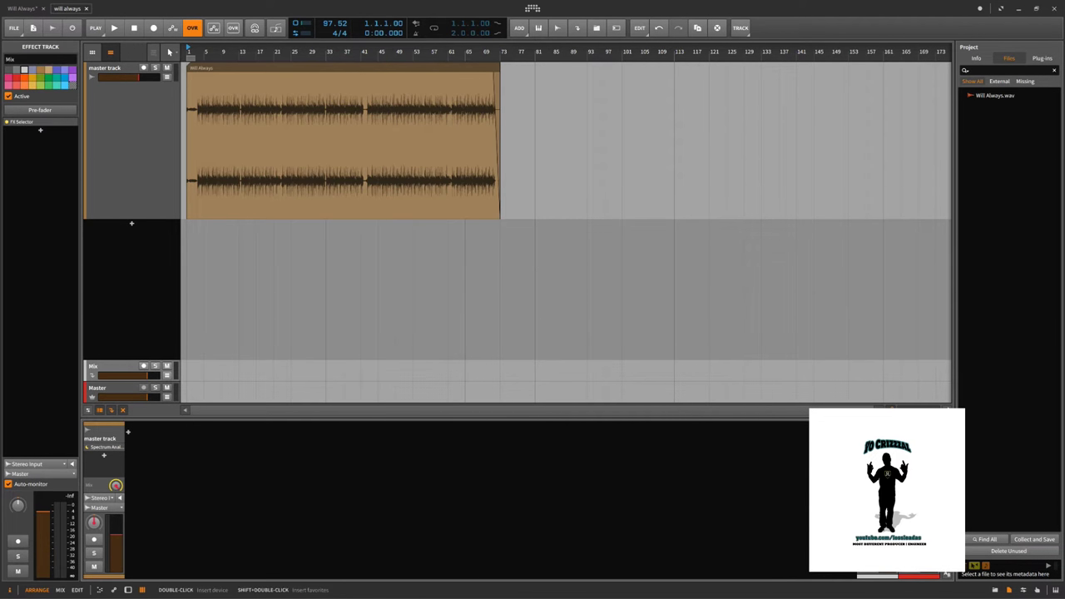
pyautogui.click(894, 430)
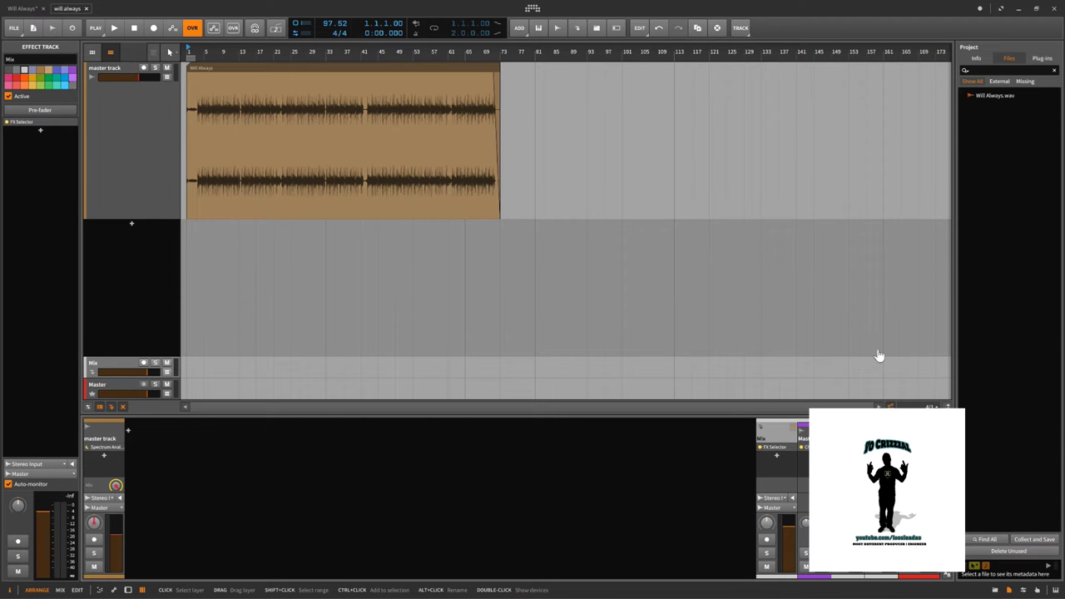
pyautogui.click(814, 433)
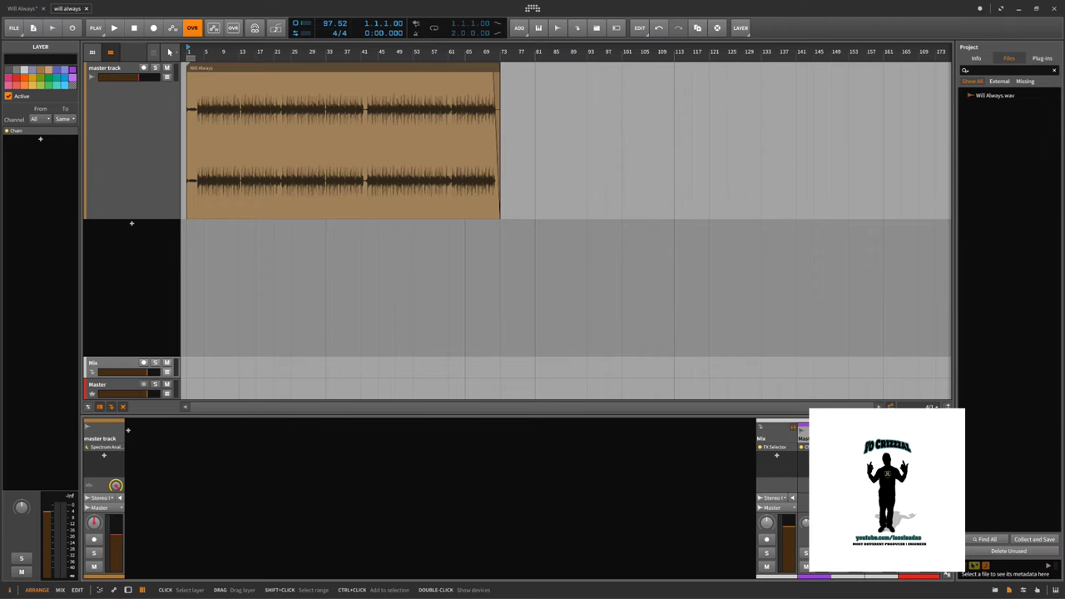
# Step: Show the Master track's device chain and briefly open the mvMeter2 plug-in window to view its VU meters
pyautogui.click(919, 438)
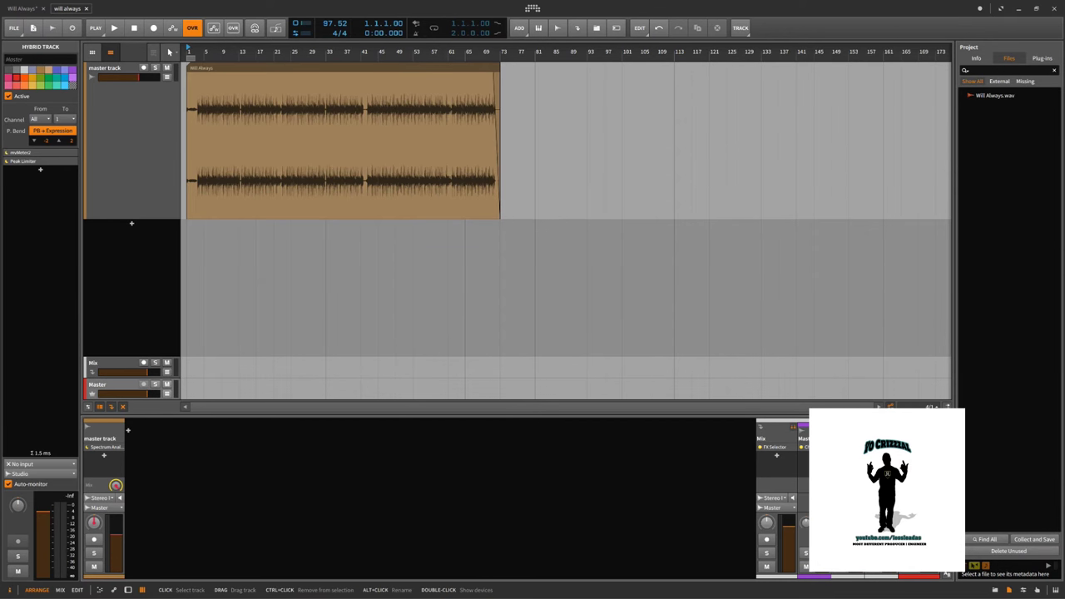
pyautogui.doubleClick(918, 439)
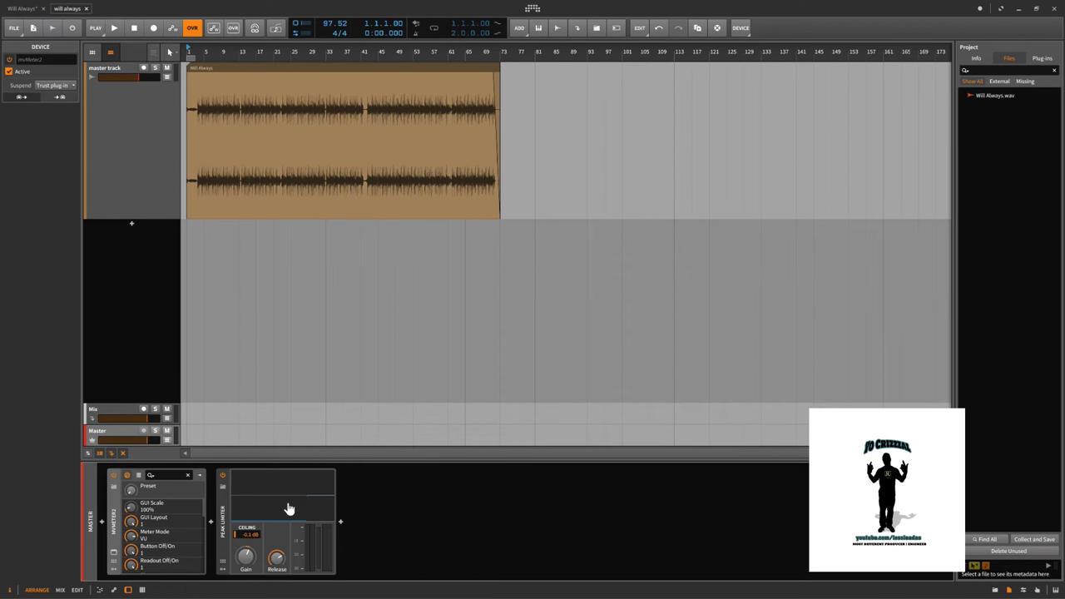
pyautogui.click(114, 554)
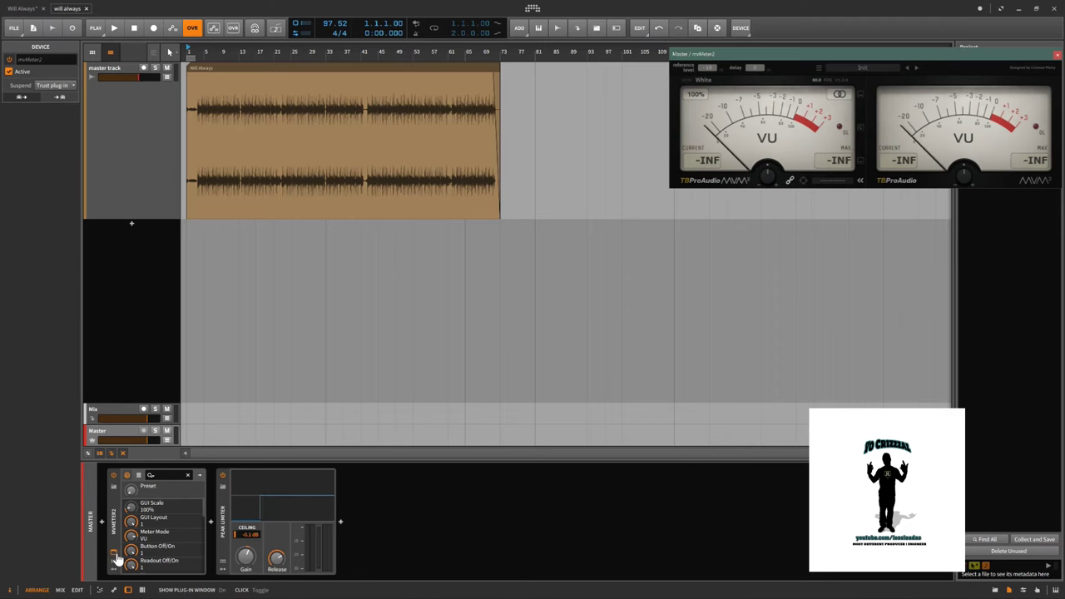
pyautogui.click(115, 554)
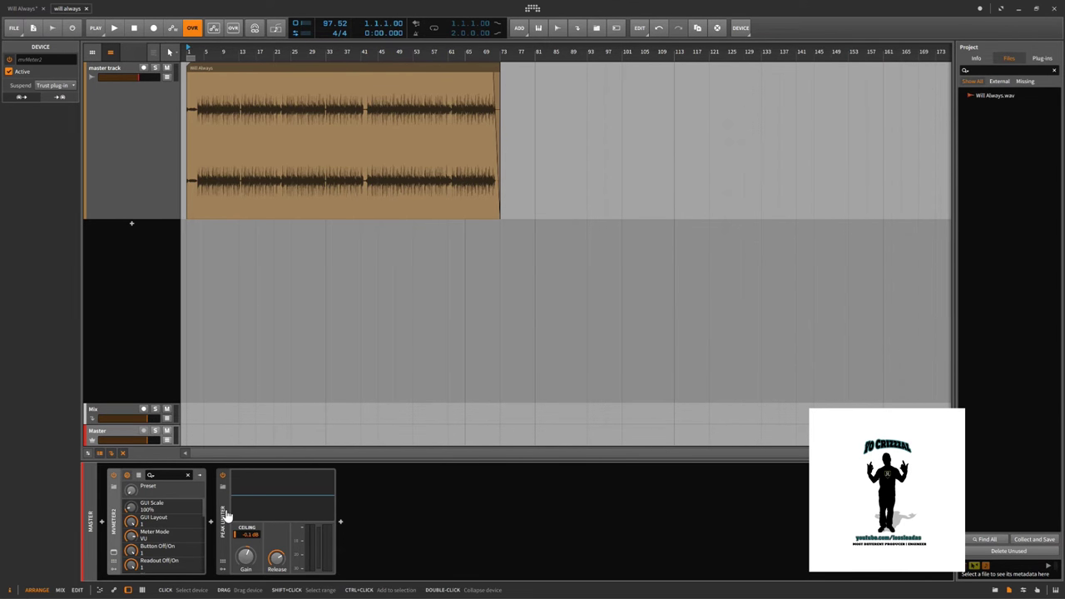
# Step: Review the devices on the master track, Master and Mix tracks, and collapse the contents of Mix's Chain device
pyautogui.click(165, 169)
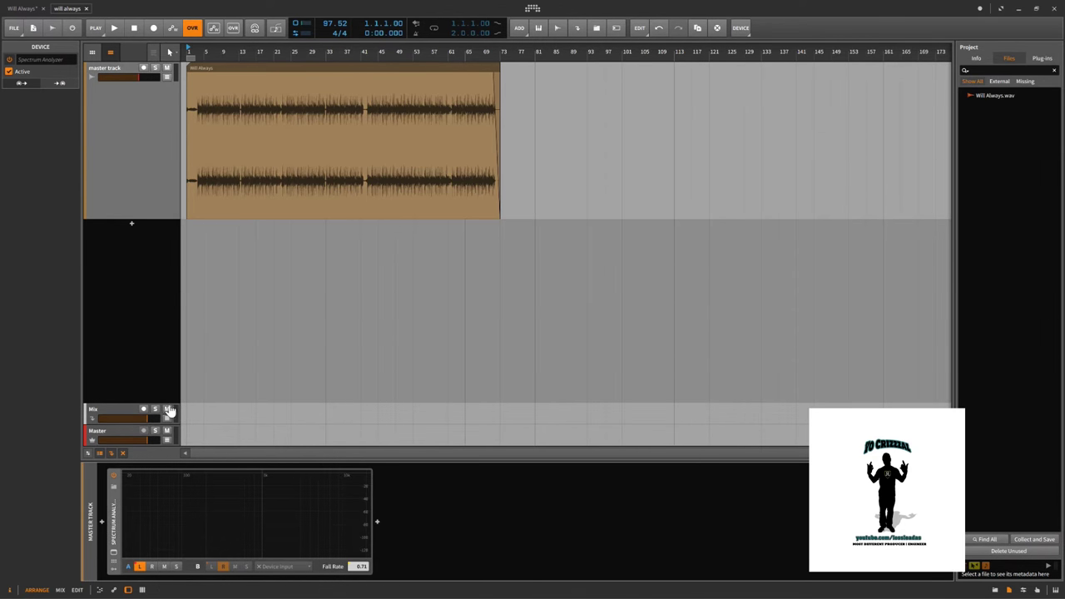
pyautogui.click(142, 435)
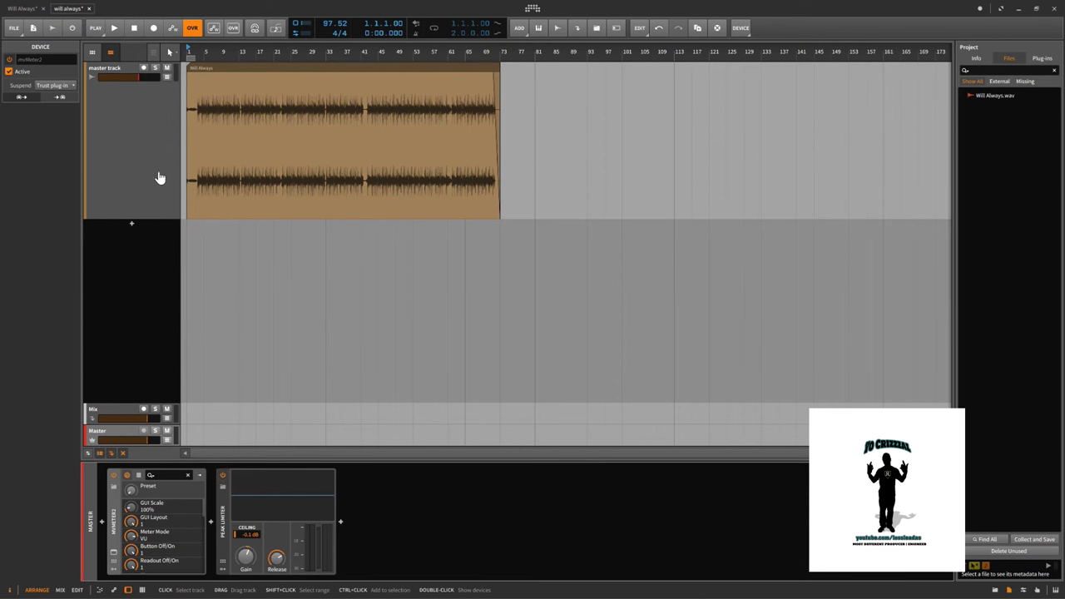
pyautogui.click(121, 412)
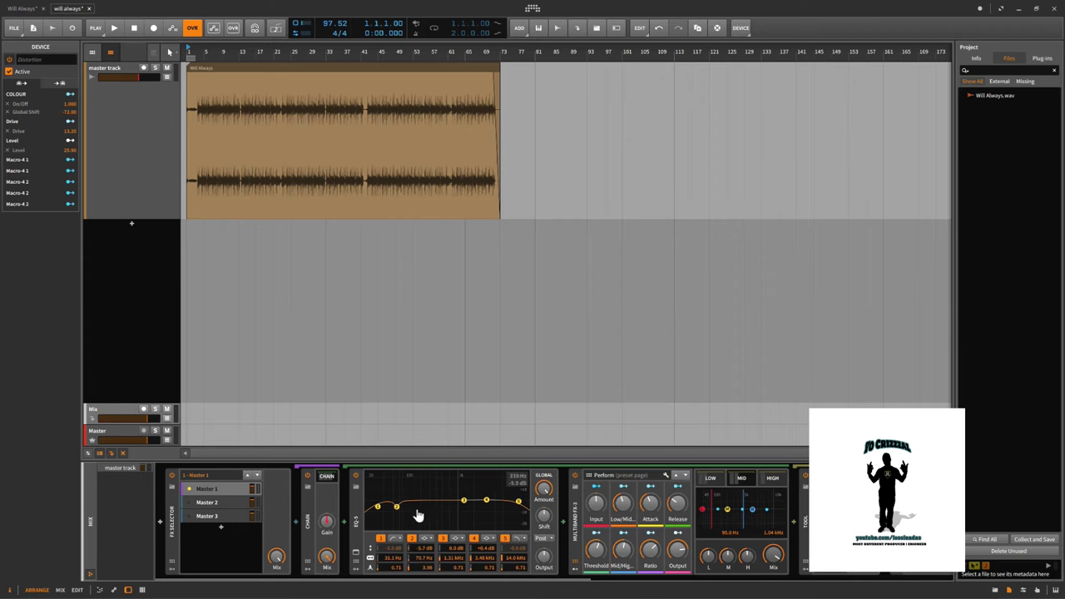
pyautogui.click(328, 478)
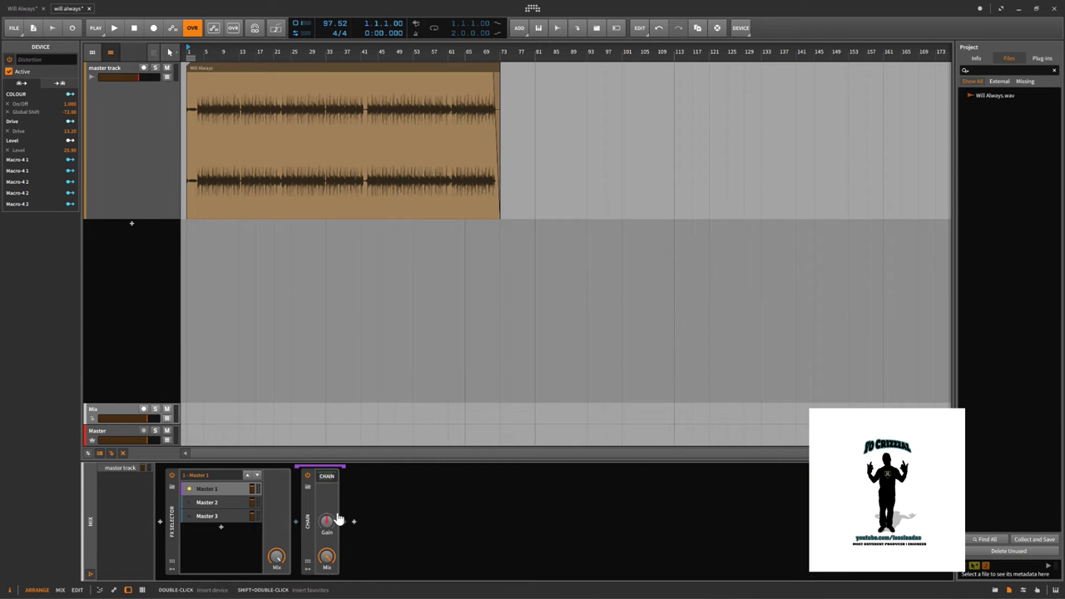
# Step: Compare the Master 1, Master 2 and Master 3 layers of the FX Selector, and expand Master 1's Chain contents
pyautogui.click(223, 490)
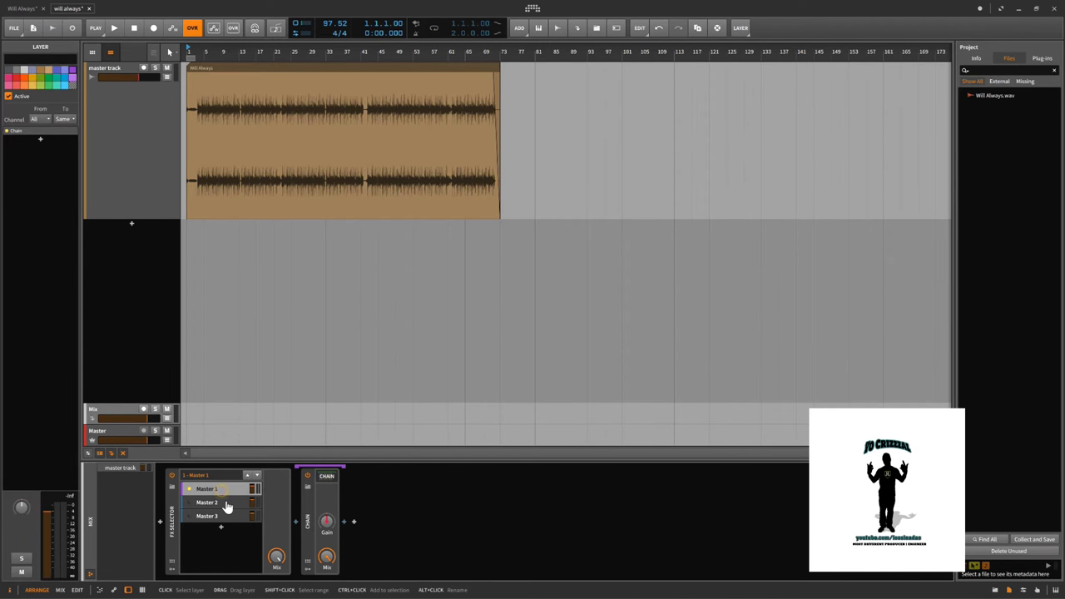
pyautogui.click(239, 504)
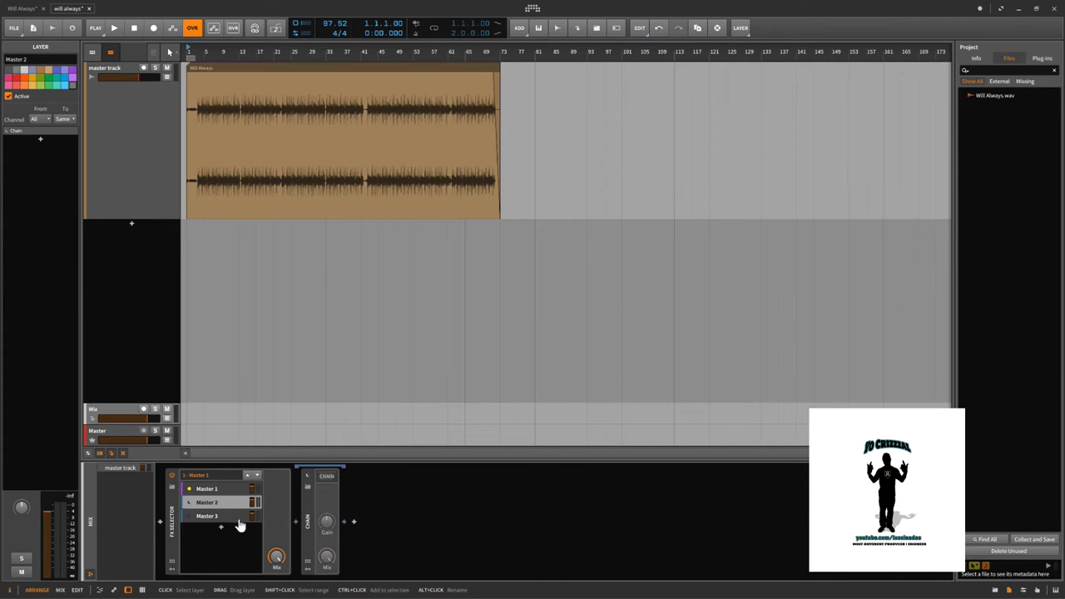
pyautogui.click(237, 518)
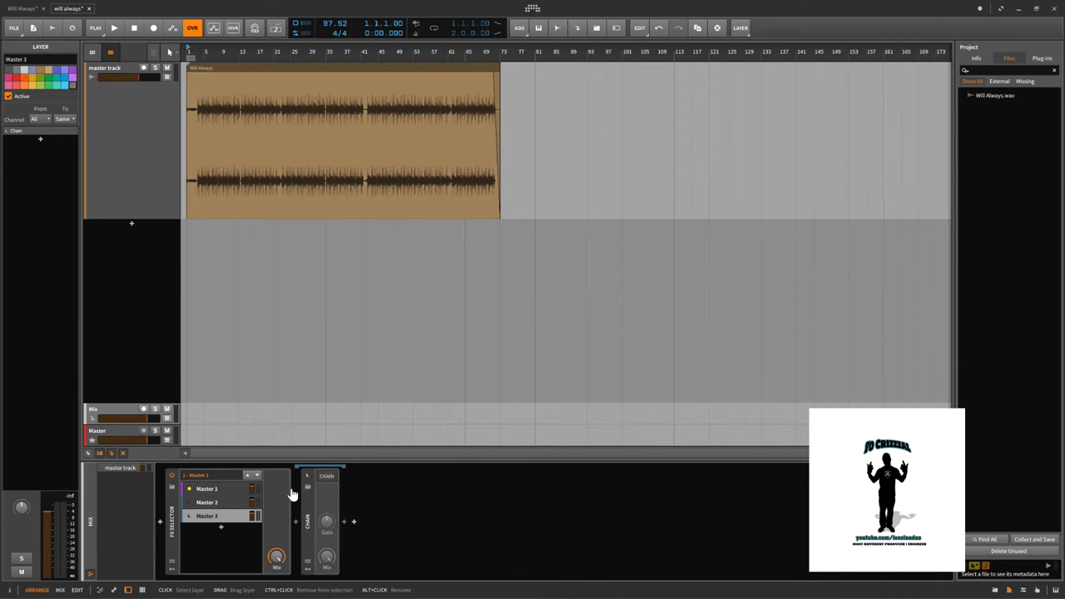
pyautogui.click(235, 494)
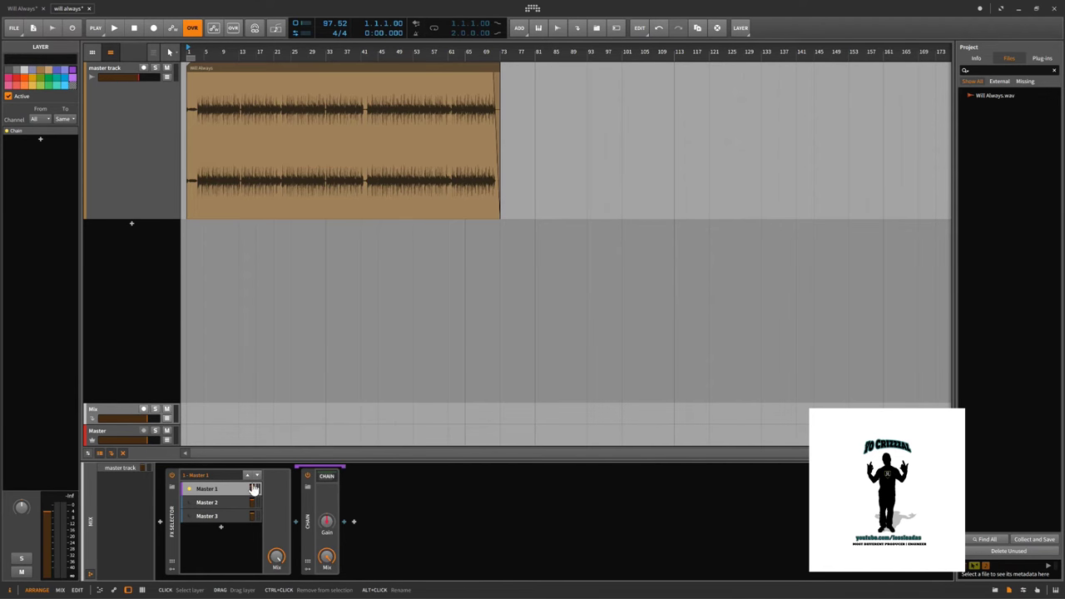
pyautogui.click(328, 479)
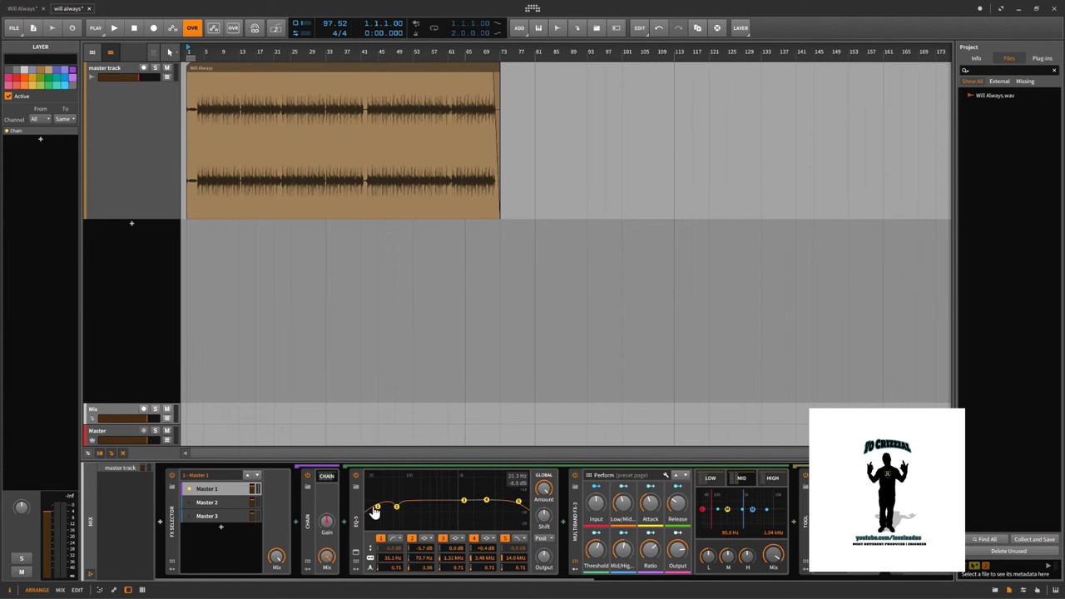
# Step: Bypass the Multiband FX-3, Distortion and EQ-5 devices in Master 1's chain
pyautogui.click(574, 476)
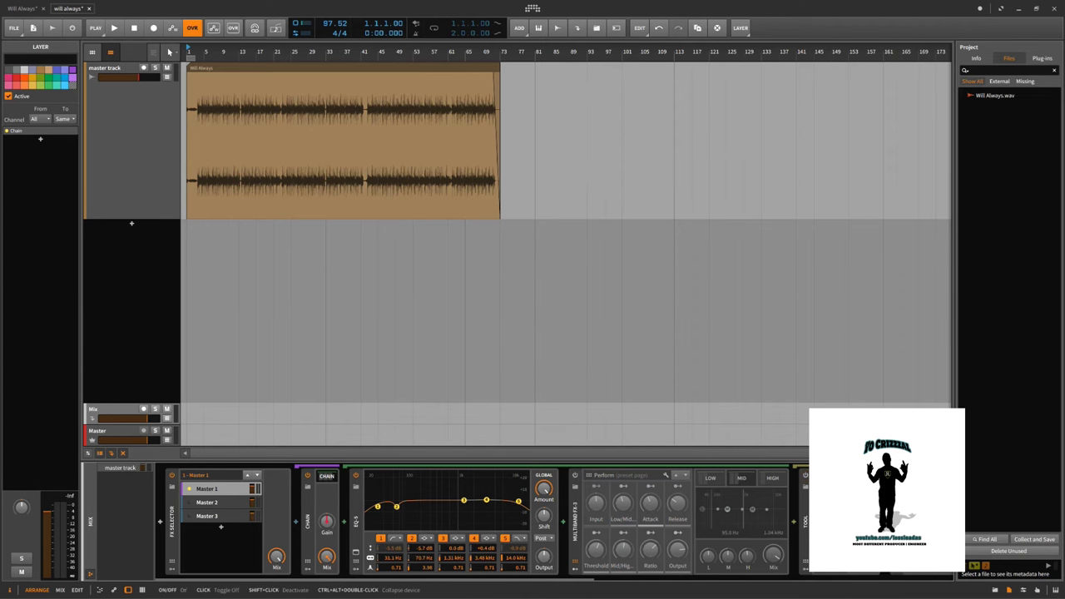
pyautogui.moveTo(588, 586); pyautogui.dragTo(712, 585)
pyautogui.click(644, 475)
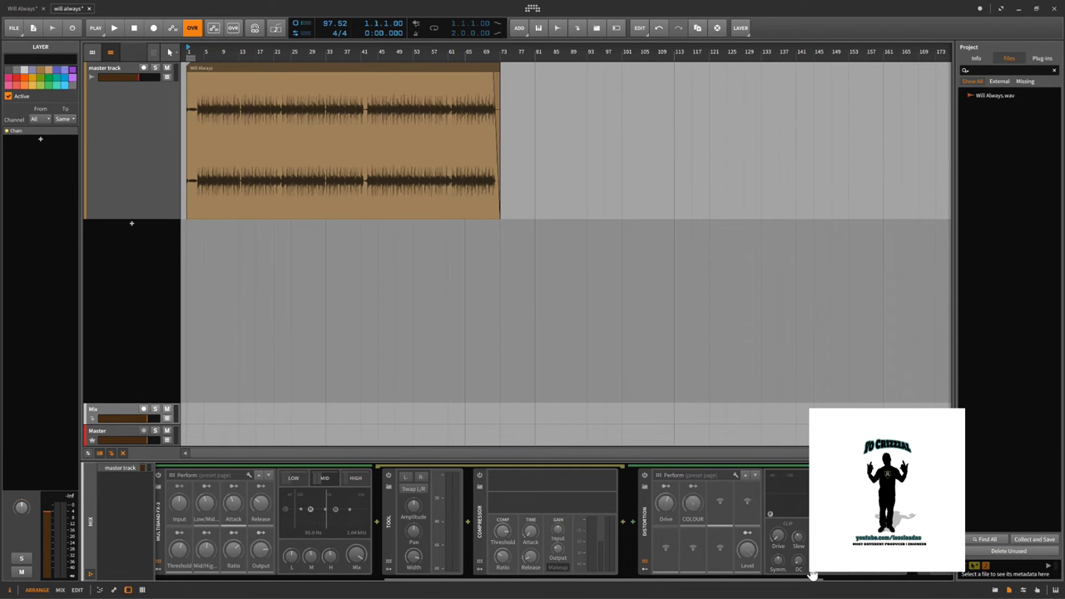
pyautogui.moveTo(808, 580); pyautogui.dragTo(487, 583)
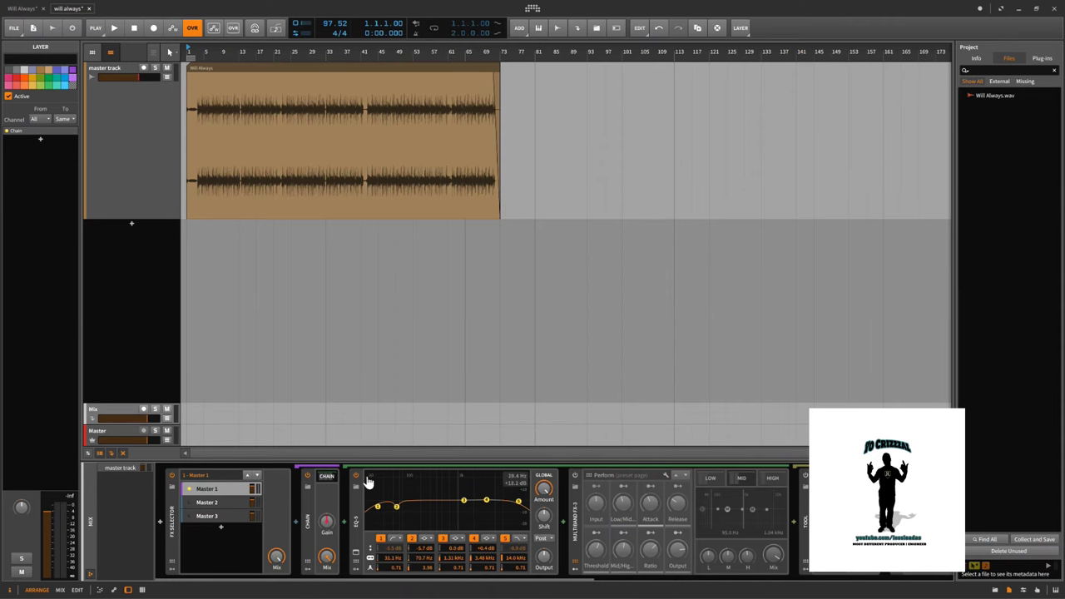
pyautogui.click(359, 477)
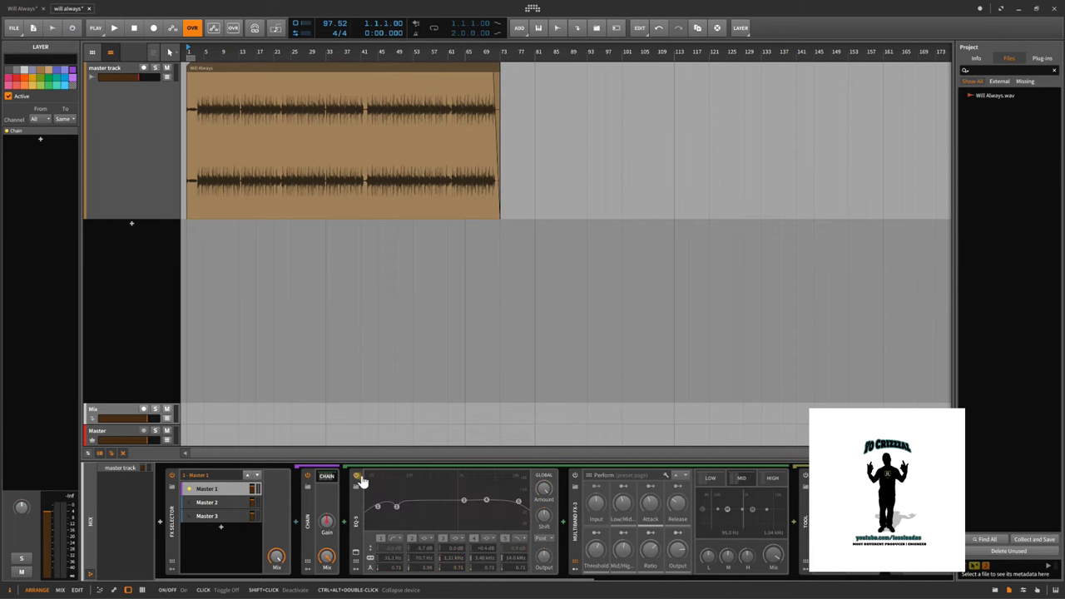
# Step: Audition the song with EQ-5 bypassed and re-enabled, and lower the EQ's first band to about 29.4 Hz
pyautogui.press('space')
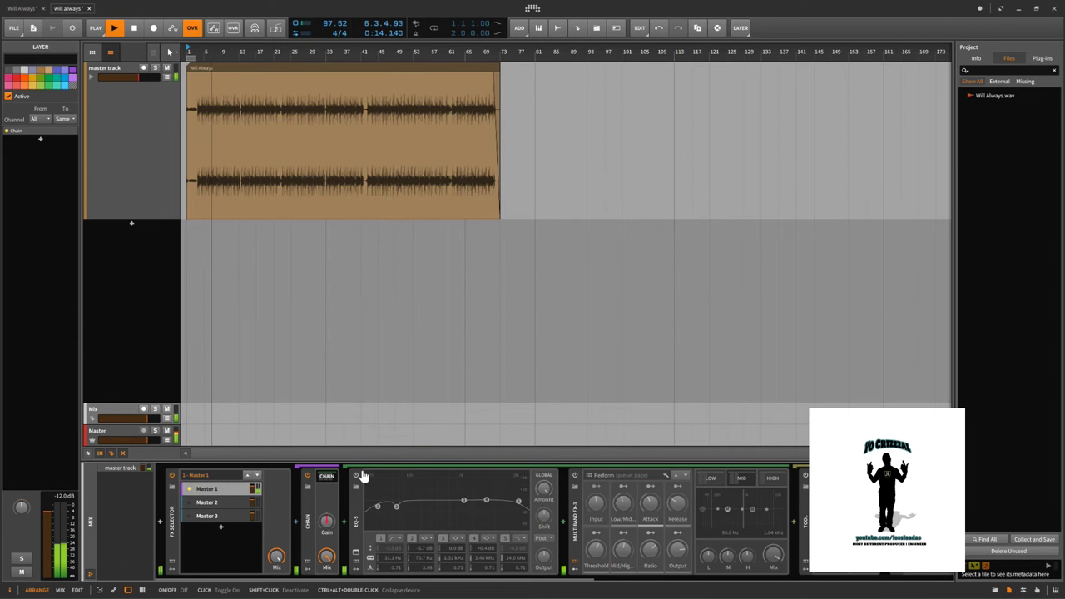
pyautogui.click(358, 476)
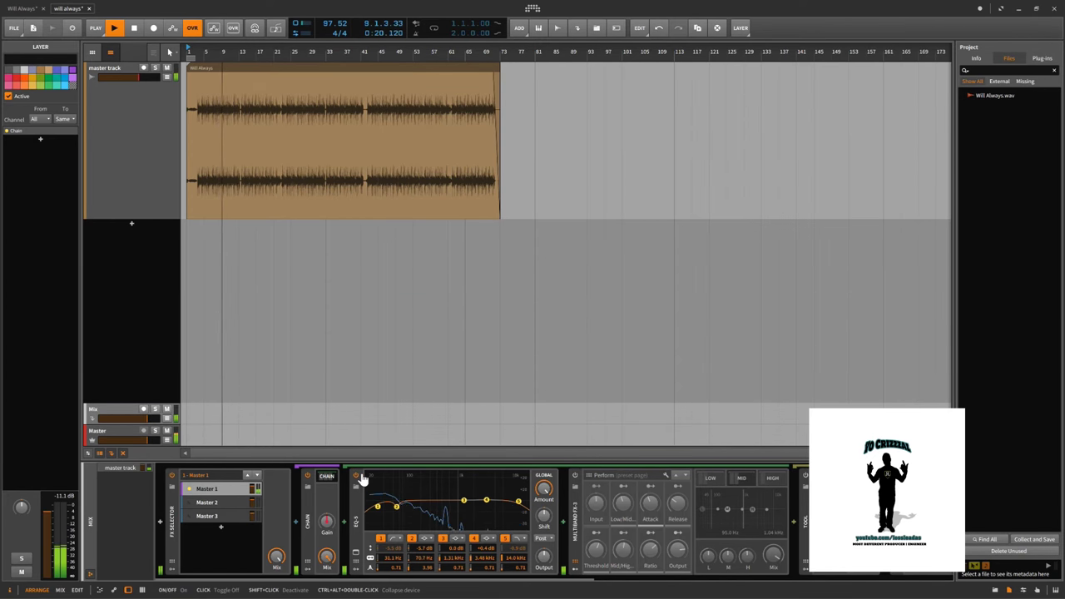
pyautogui.press('space')
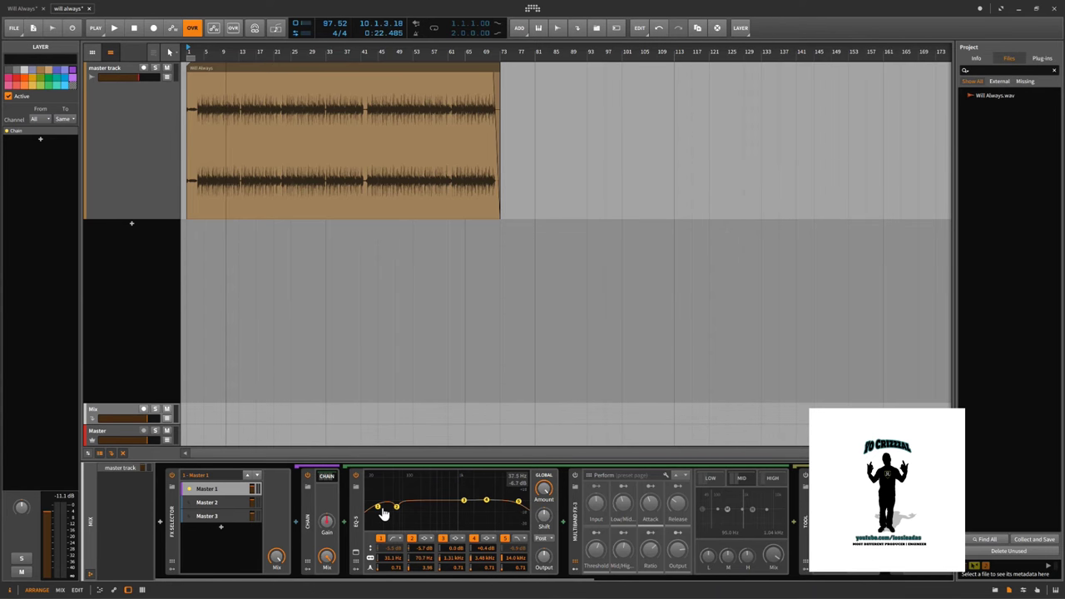
pyautogui.moveTo(388, 513); pyautogui.dragTo(381, 514)
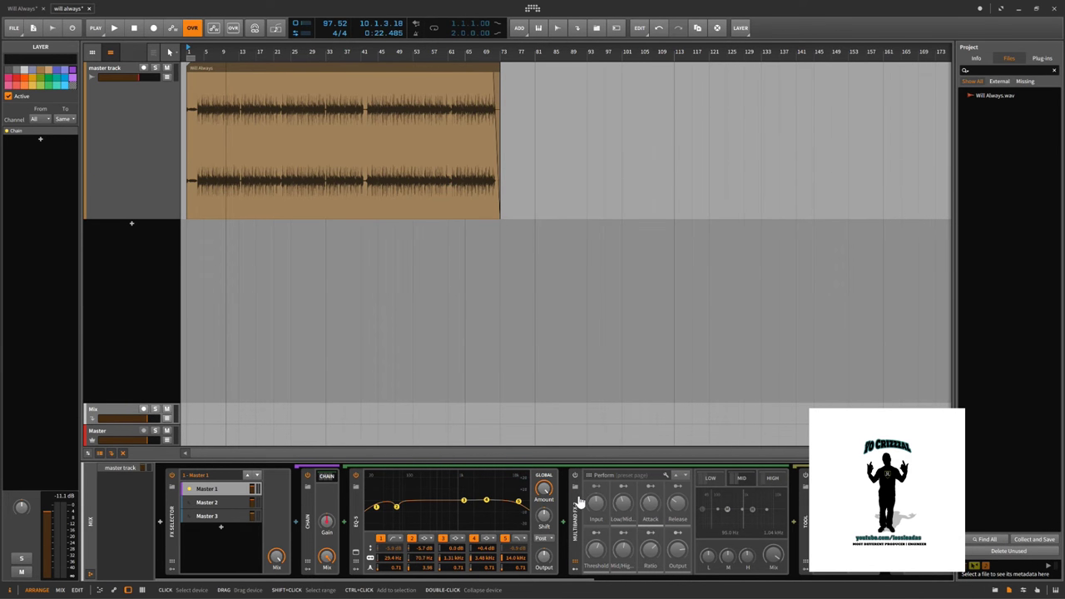
# Step: Play the song while switching Multiband FX-3 on and off to compare, and stop with the device enabled
pyautogui.press('space')
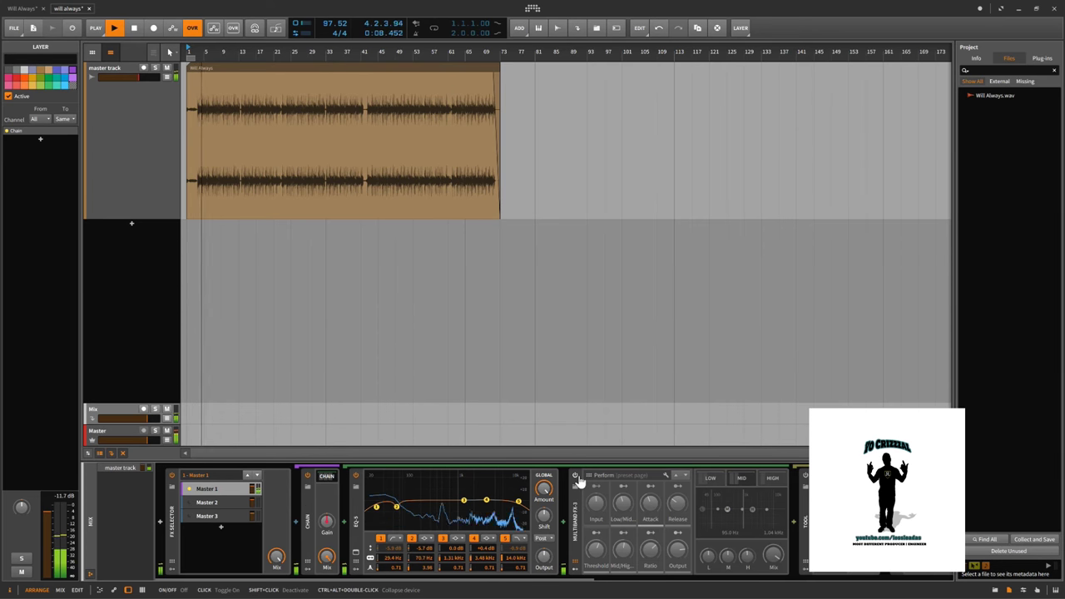
pyautogui.click(577, 477)
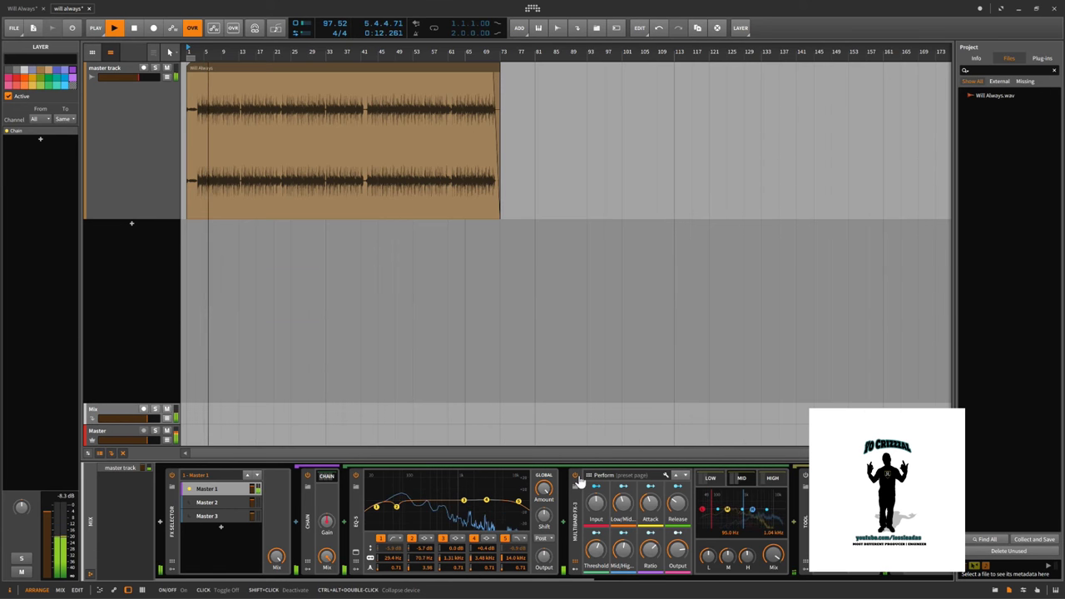
pyautogui.click(577, 478)
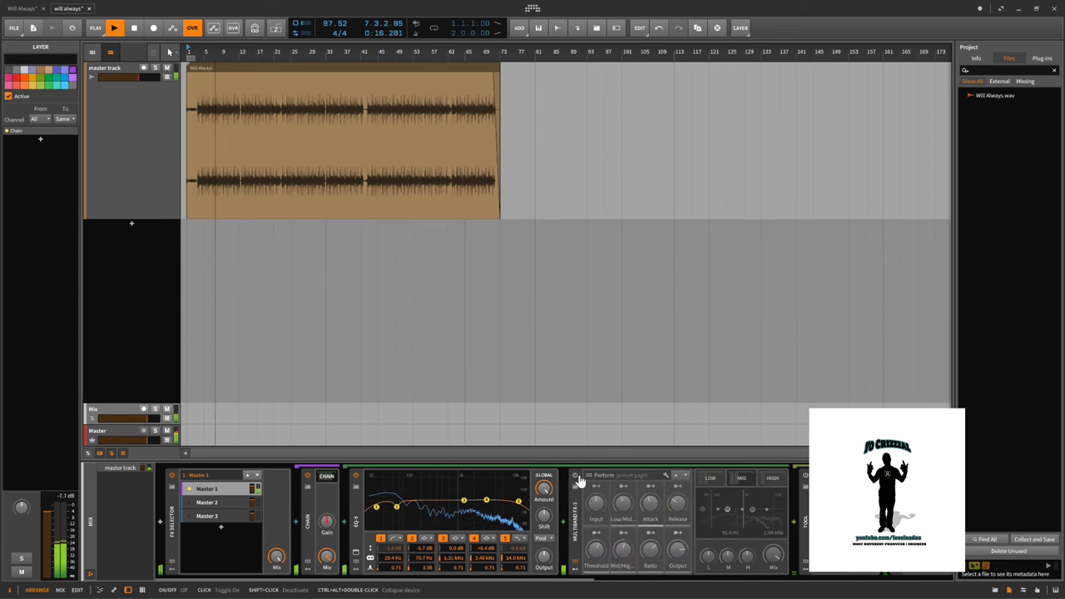
pyautogui.click(577, 478)
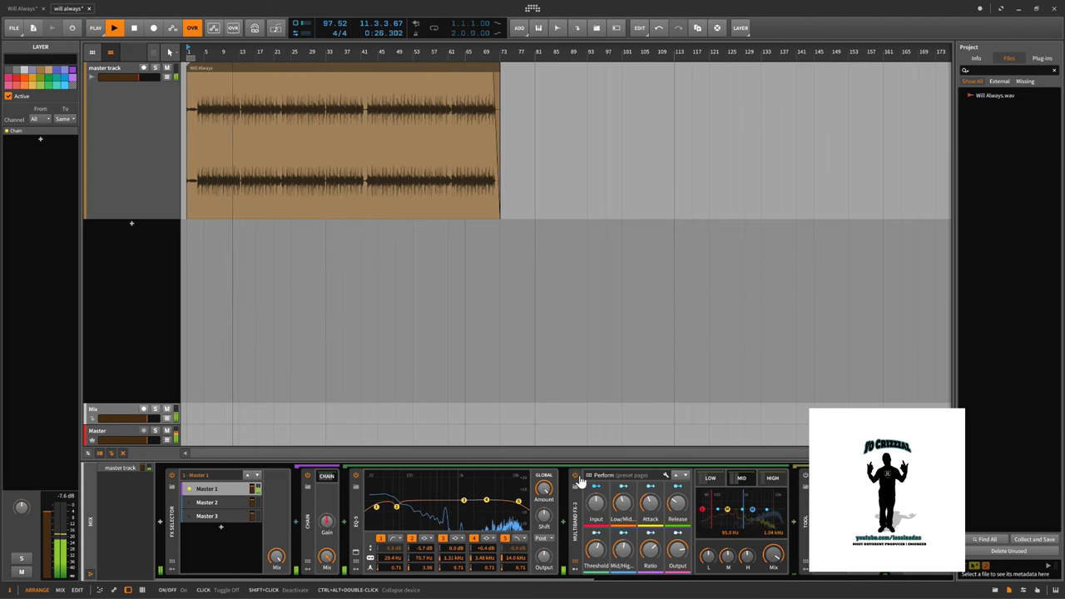
pyautogui.press('space')
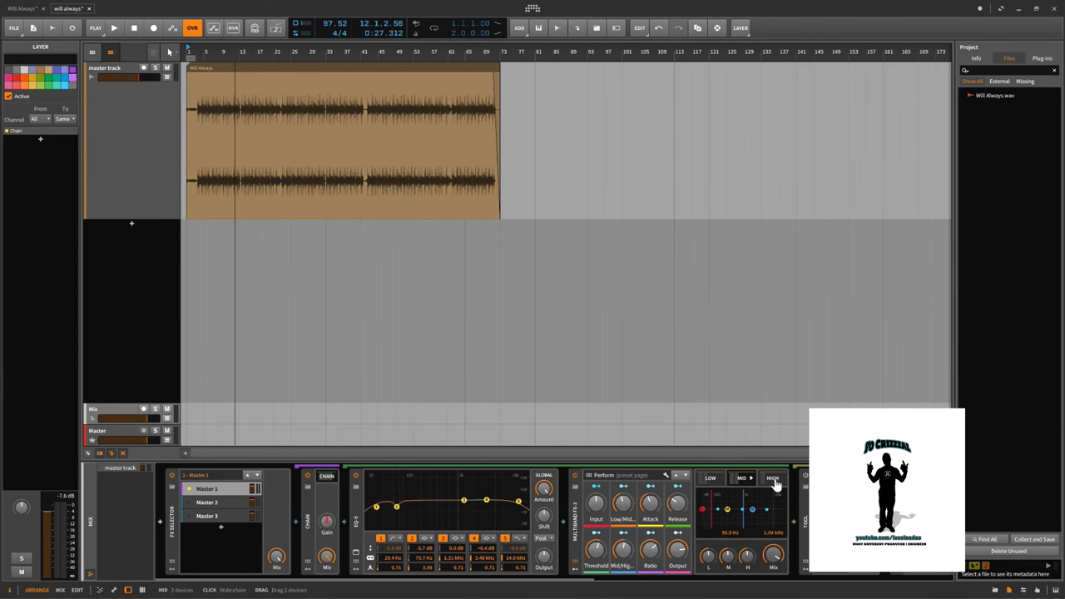
# Step: Show the Low band's devices in Multiband FX-3, bypass its Tool, and start playback from bar 9
pyautogui.click(718, 481)
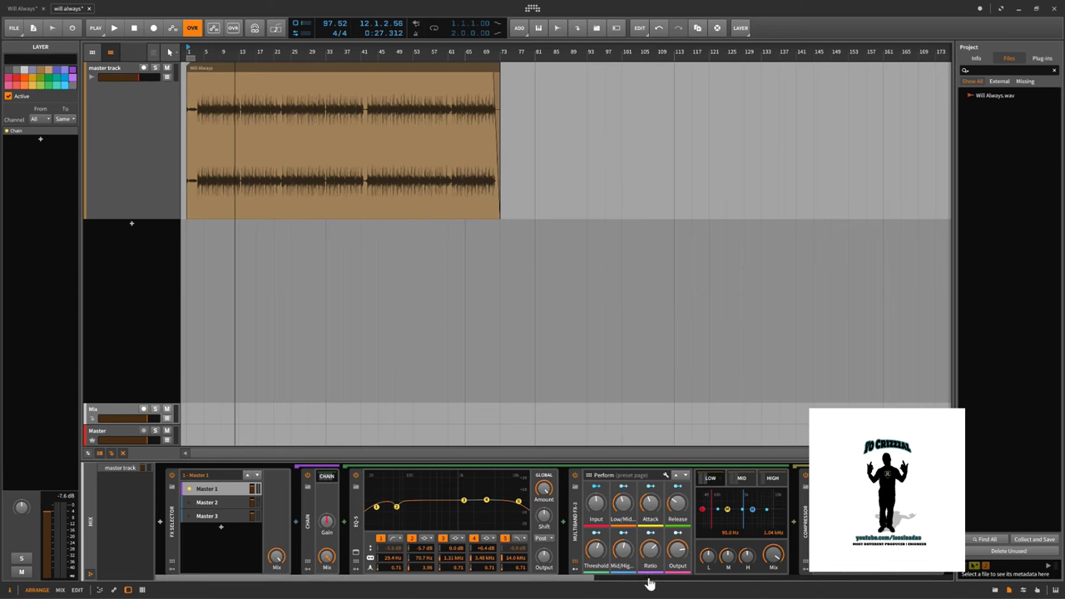
pyautogui.moveTo(592, 580); pyautogui.dragTo(725, 587)
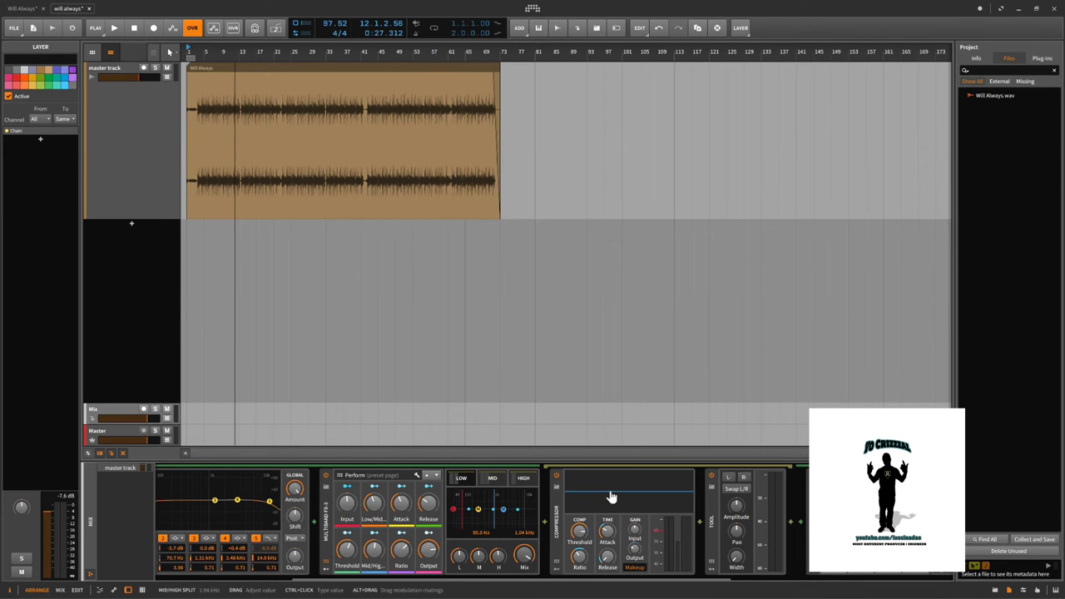
pyautogui.click(714, 478)
pyautogui.press('space')
pyautogui.press('space')
pyautogui.click(223, 52)
pyautogui.press('space')
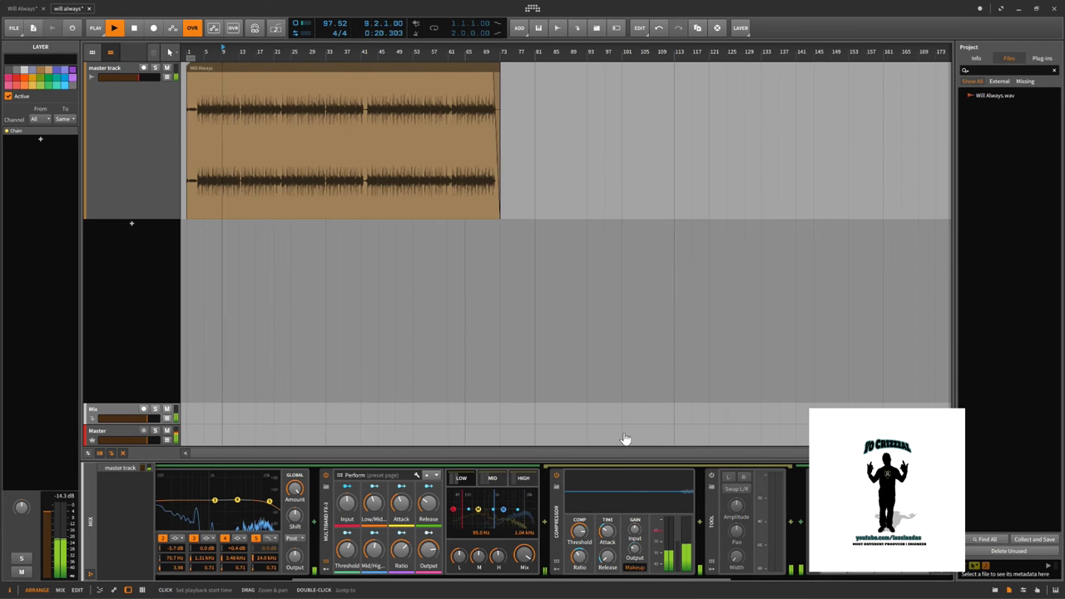
# Step: Compare the Low band with its Tool device on and off during playback, and stop with Tool enabled
pyautogui.click(713, 476)
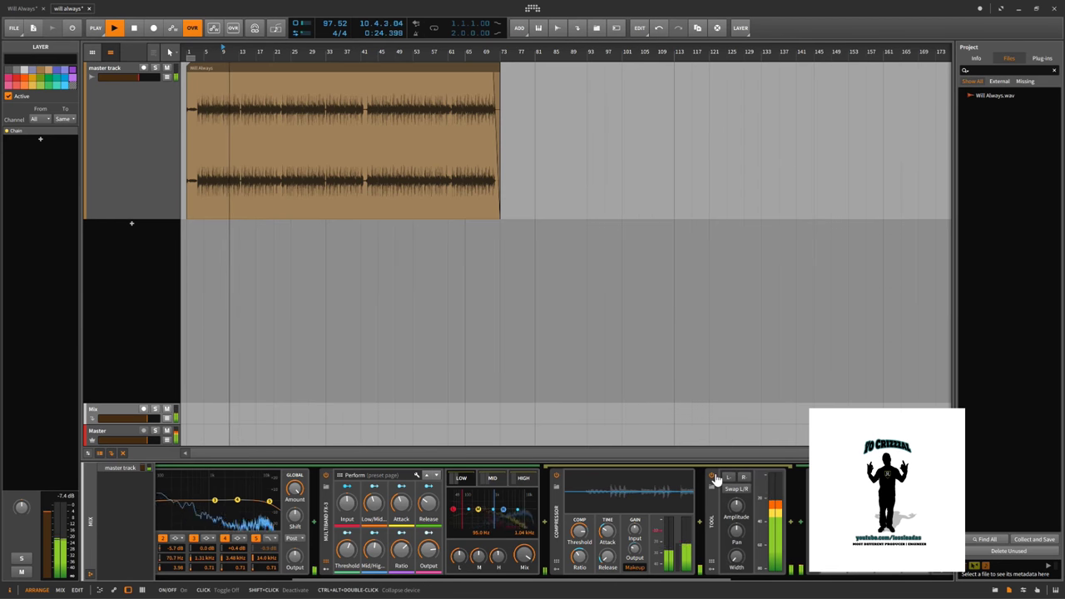
pyautogui.click(714, 478)
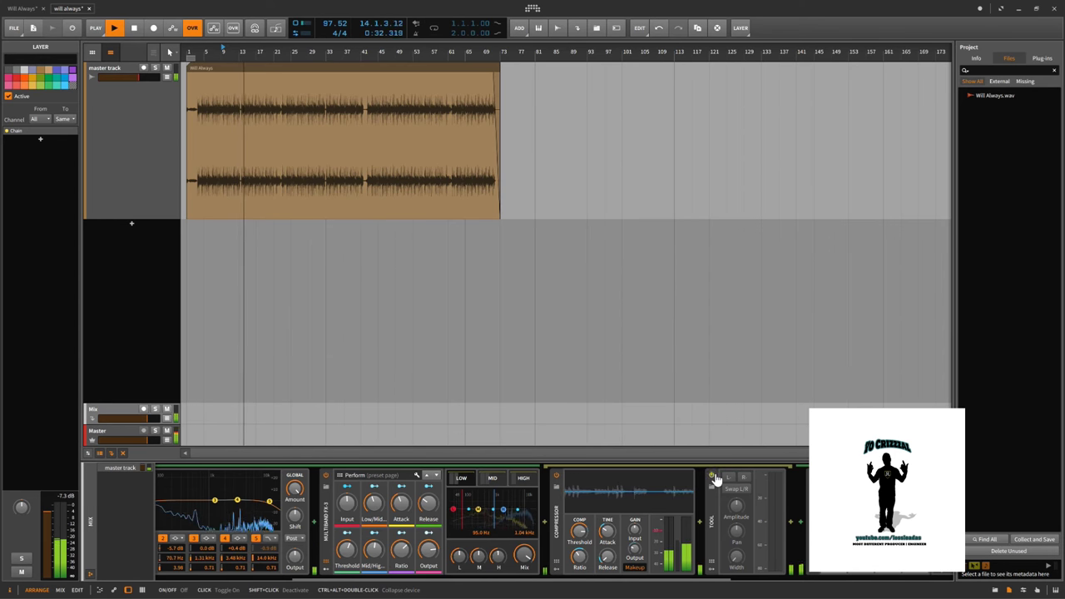
pyautogui.click(713, 478)
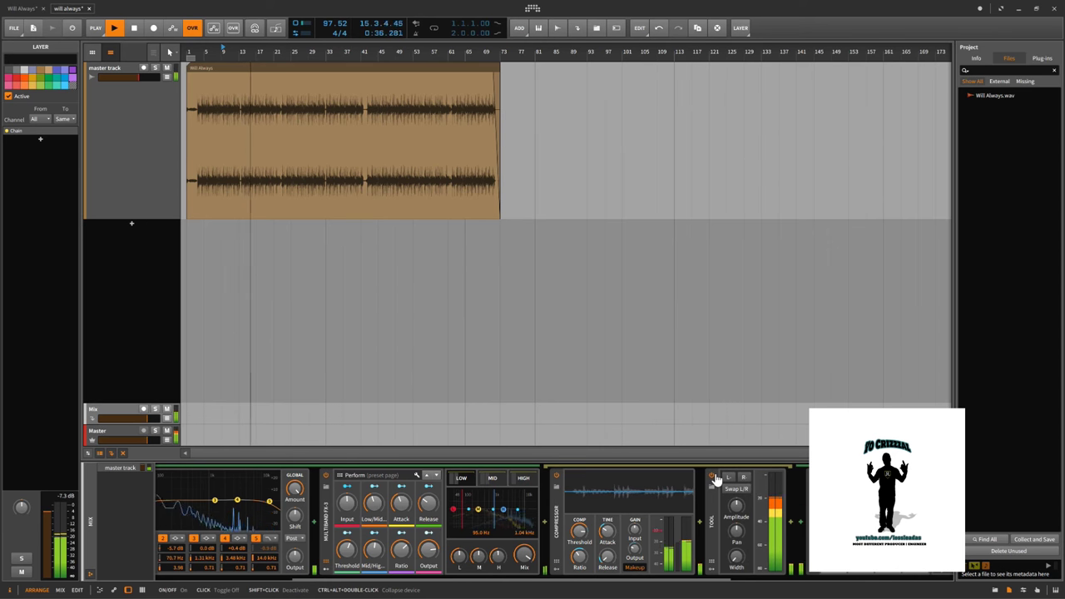
pyautogui.click(713, 478)
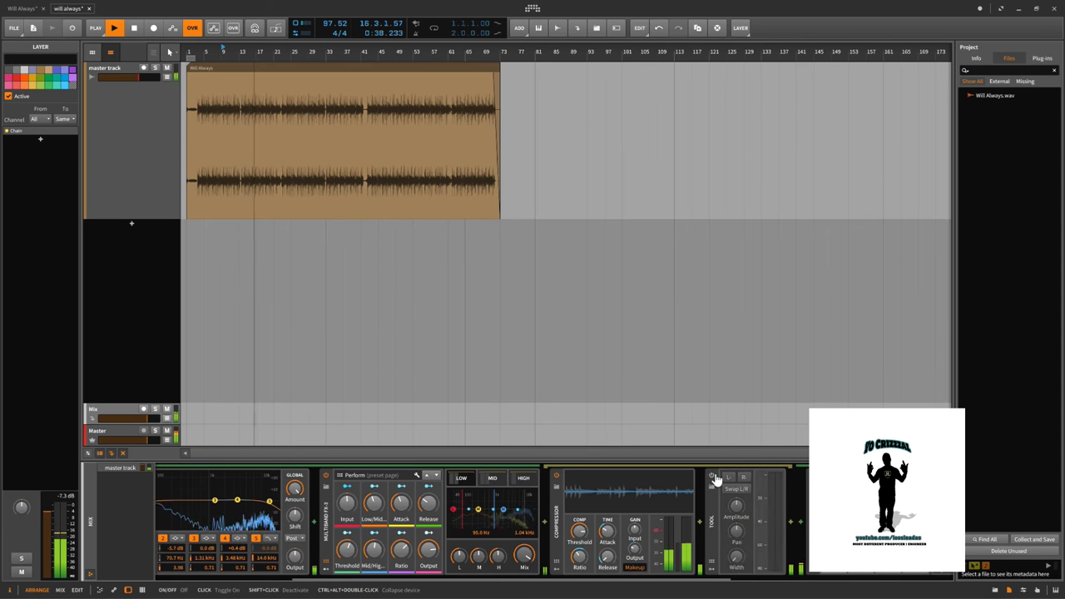
pyautogui.click(713, 478)
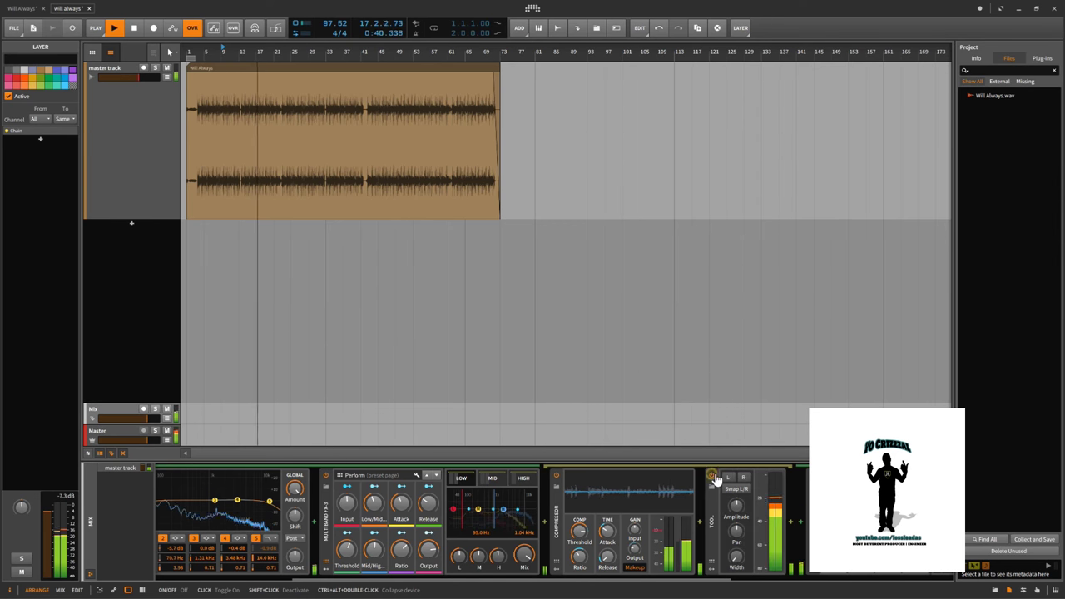
pyautogui.press('space')
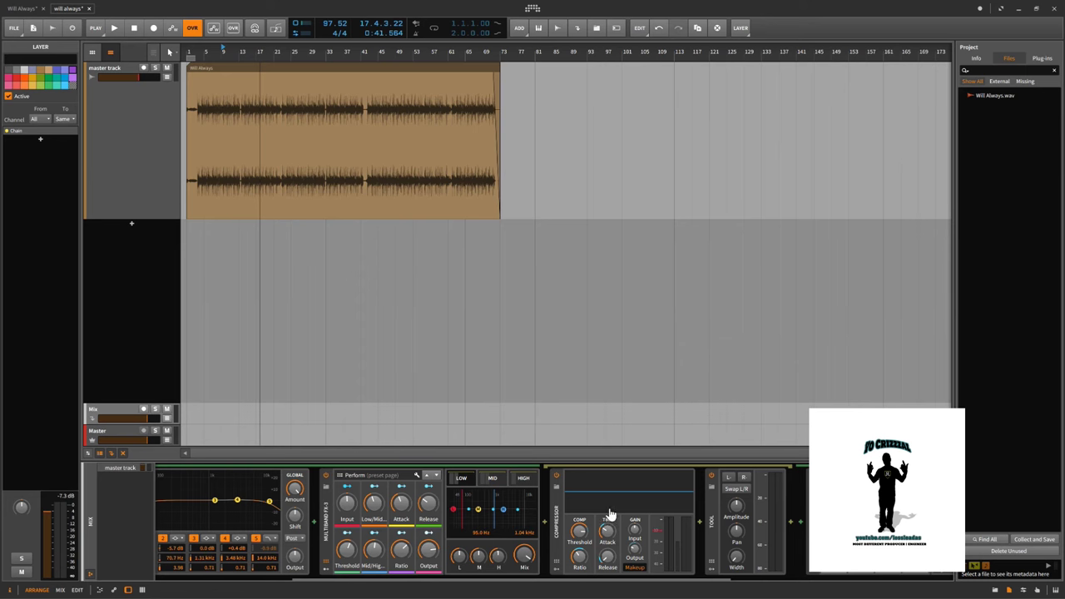
# Step: Compare the Low and Mid band chains of Multiband FX-3, and enable the Mid band's Tool and Compressor
pyautogui.click(494, 479)
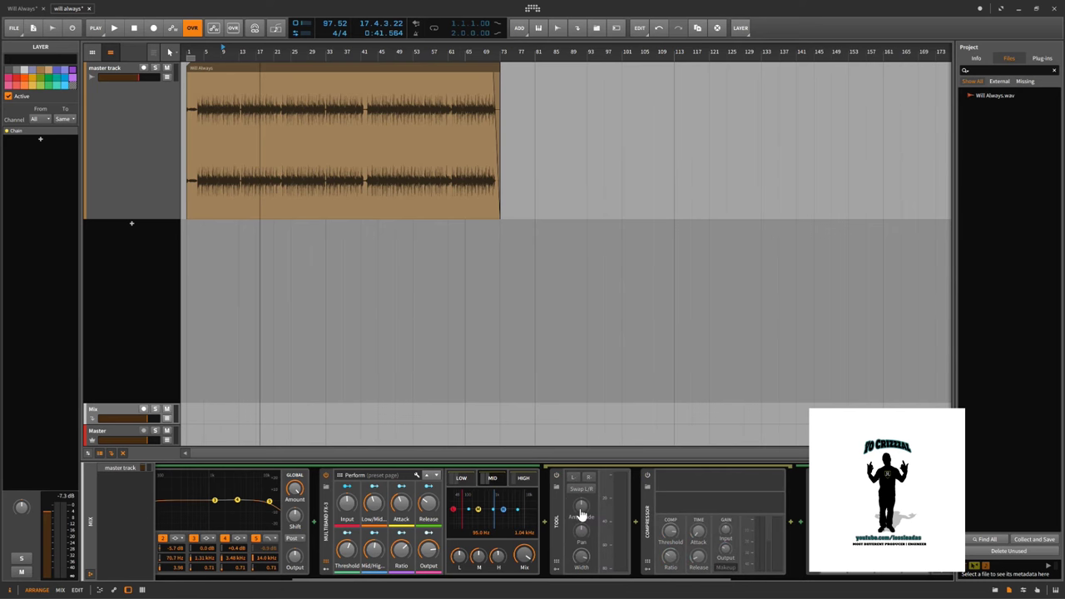
pyautogui.click(466, 479)
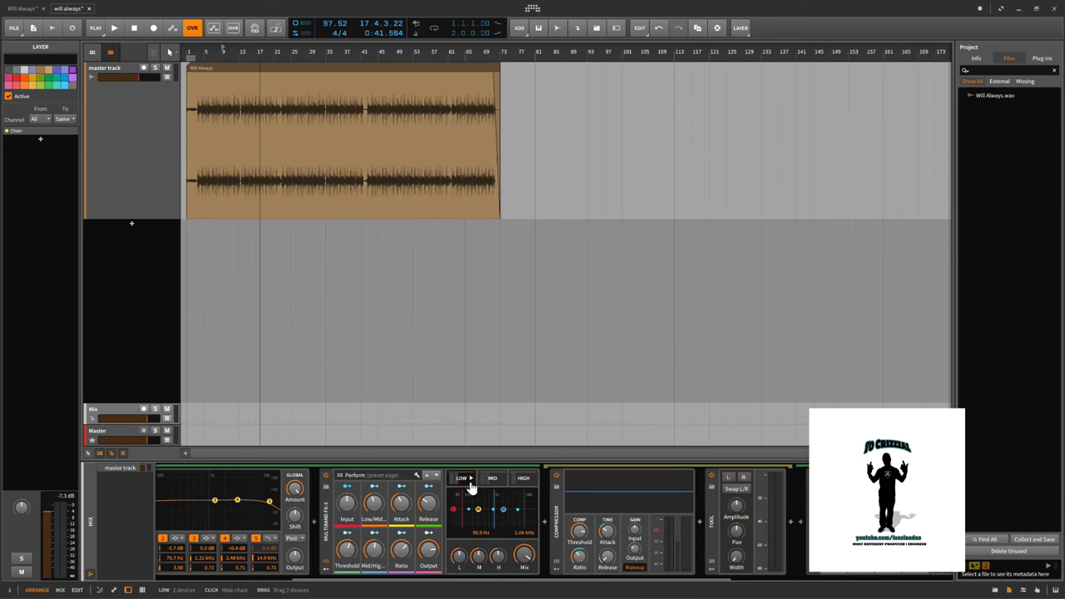
pyautogui.click(496, 481)
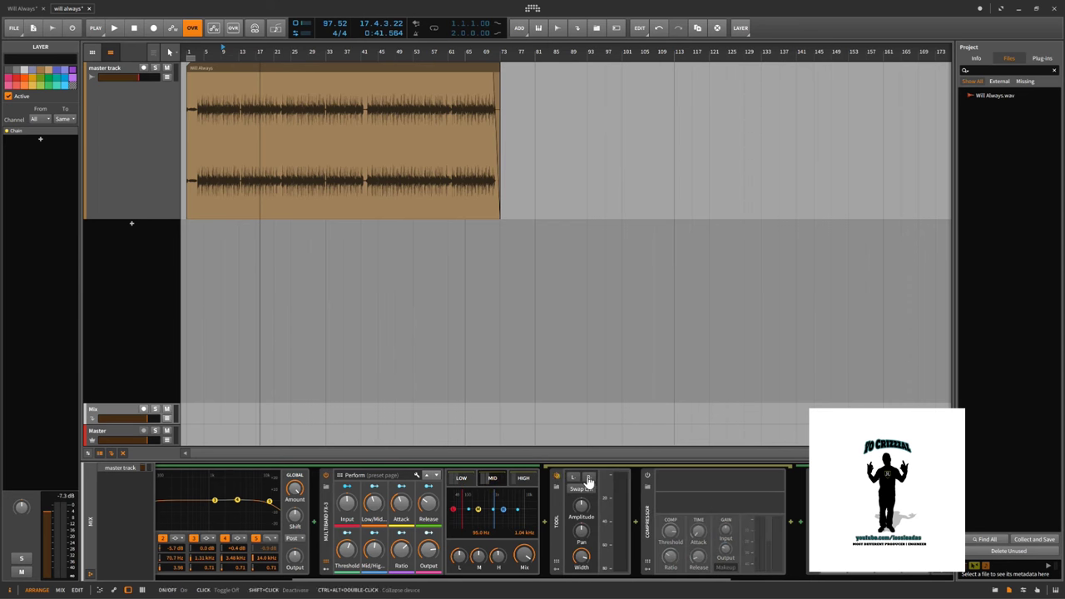
pyautogui.click(648, 476)
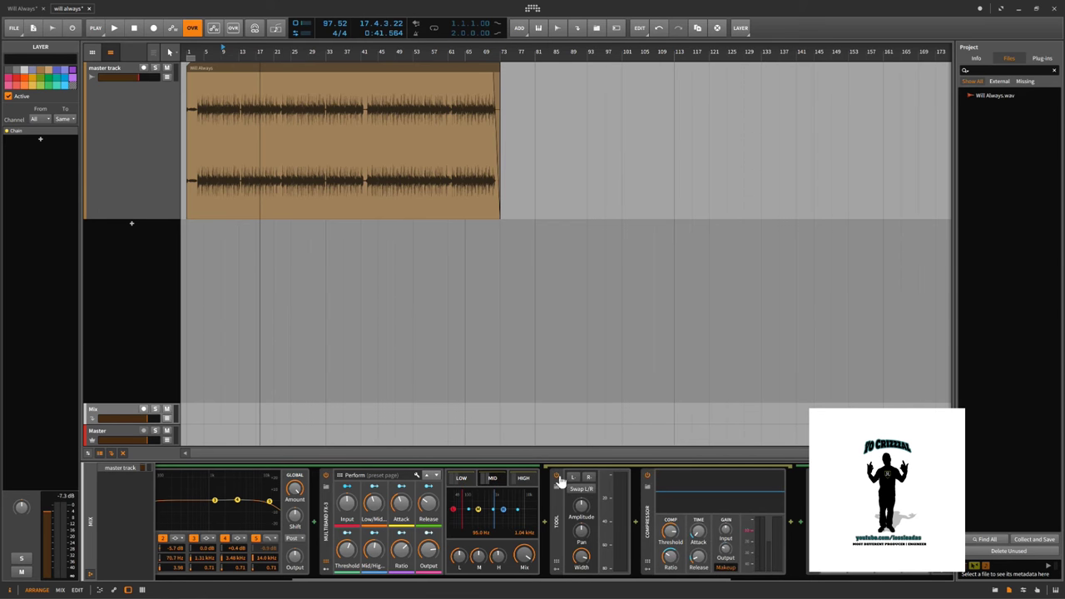
pyautogui.click(529, 482)
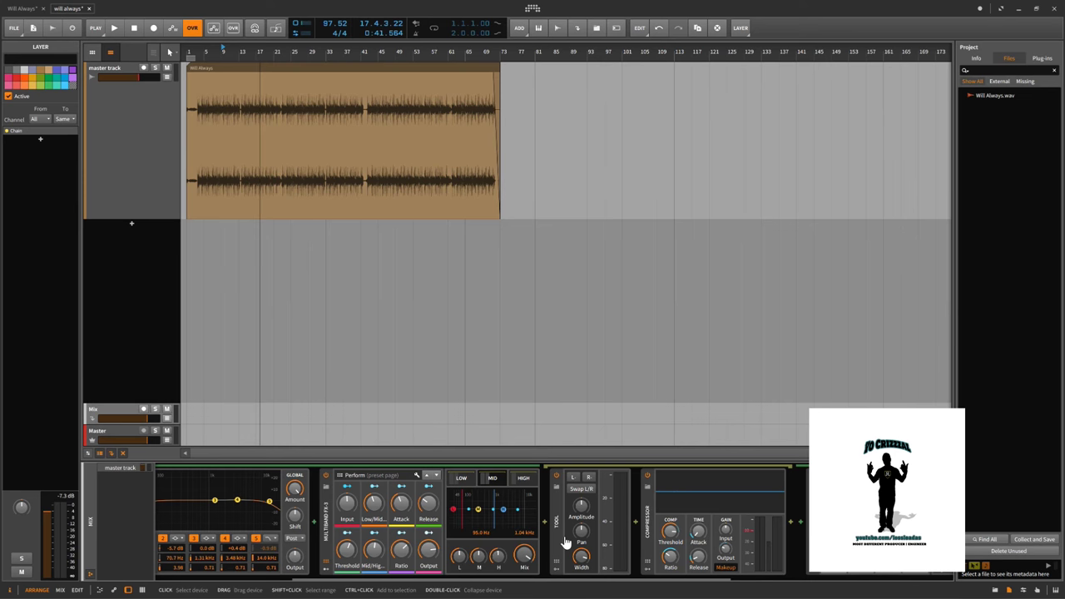
# Step: Move the Mid band's Tool device behind its Compressor and bypass the Tool
pyautogui.click(565, 543)
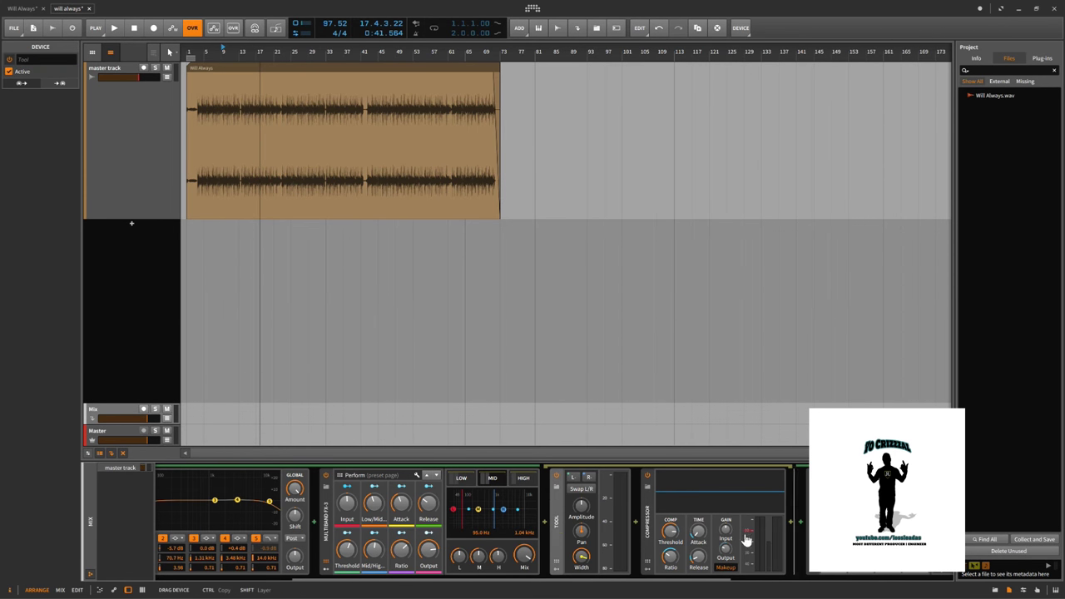
pyautogui.moveTo(783, 539); pyautogui.dragTo(784, 541)
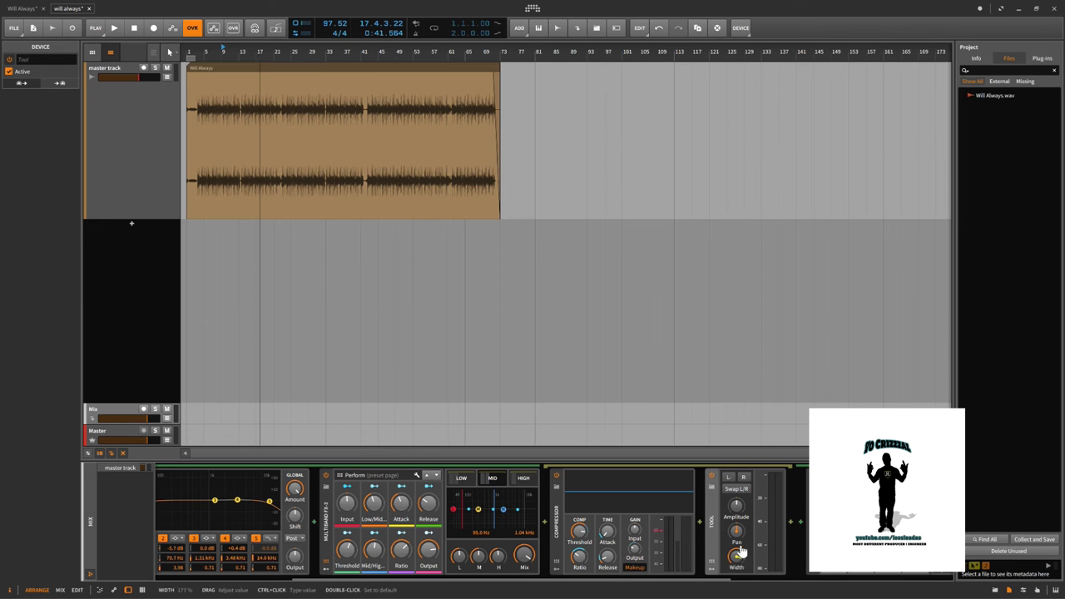
pyautogui.click(714, 479)
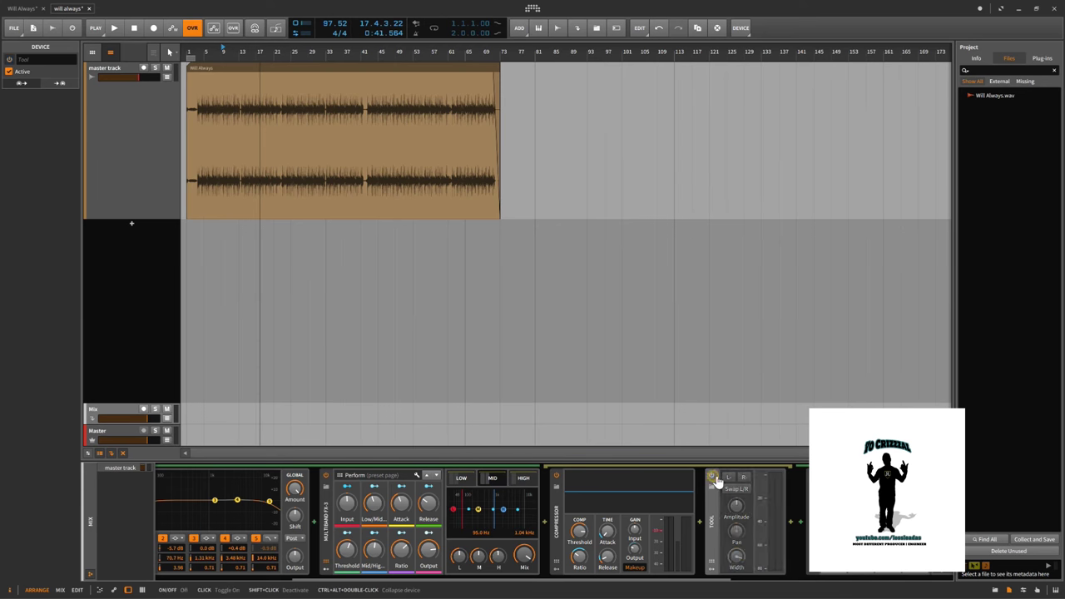
# Step: Compare the Mid band with its Tool device off and on during playback, and stop with the Tool enabled
pyautogui.press('space')
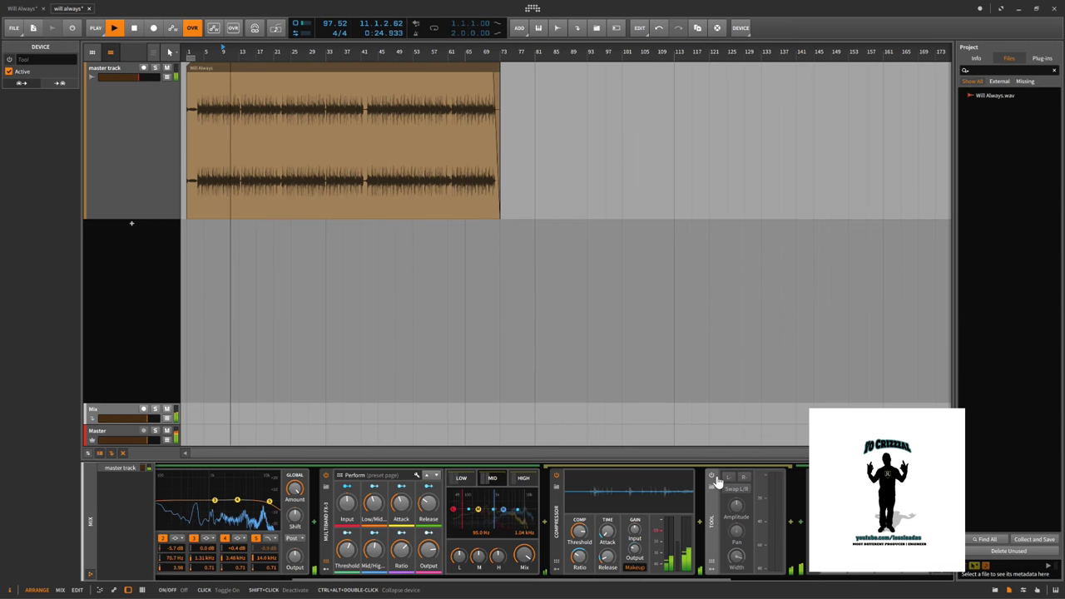
pyautogui.click(715, 480)
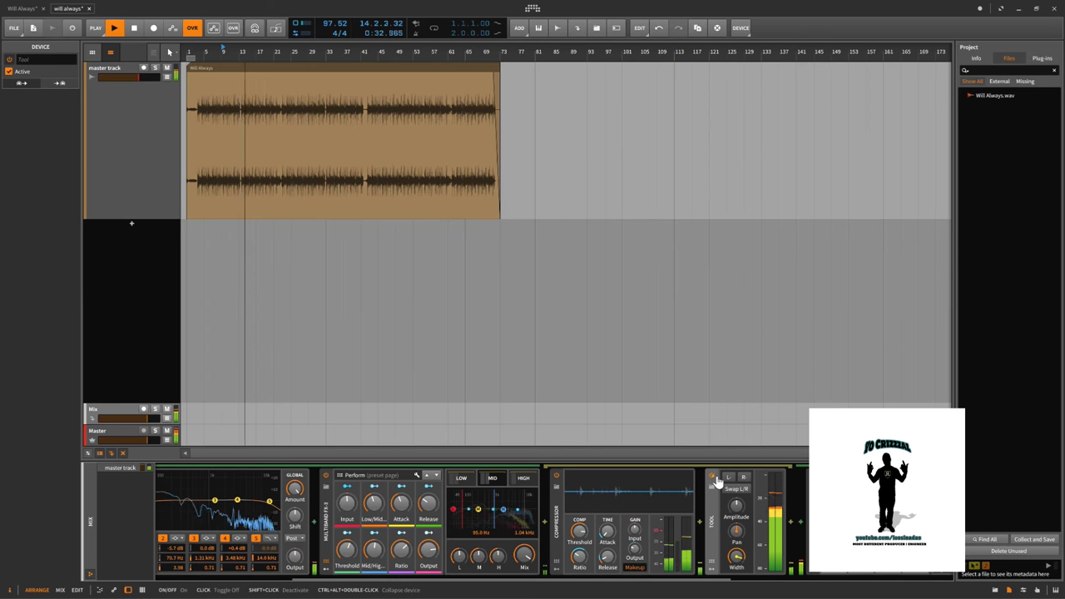
pyautogui.click(715, 480)
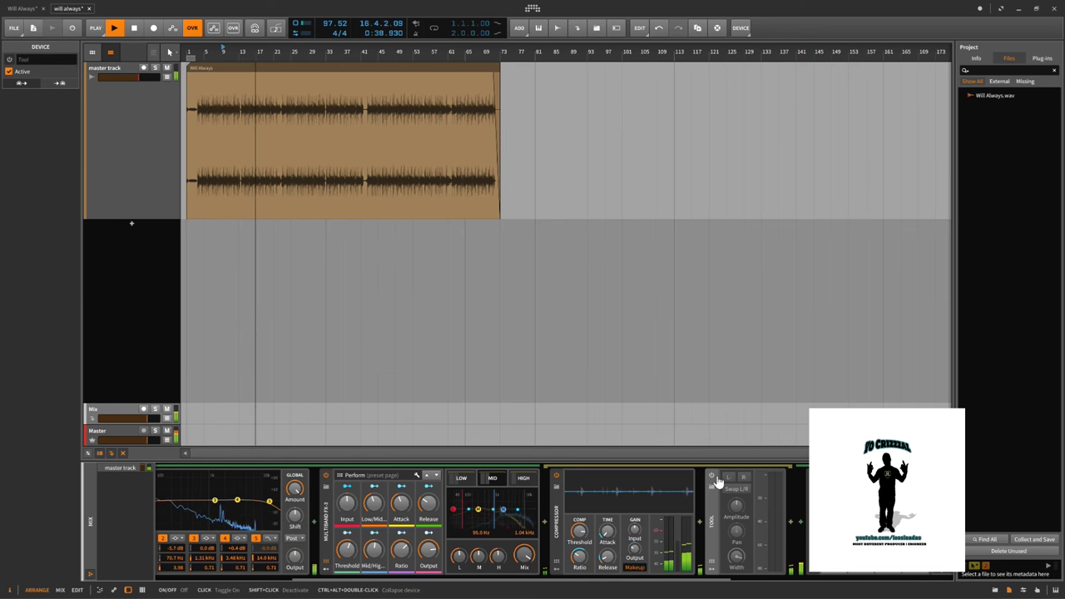
pyautogui.click(717, 481)
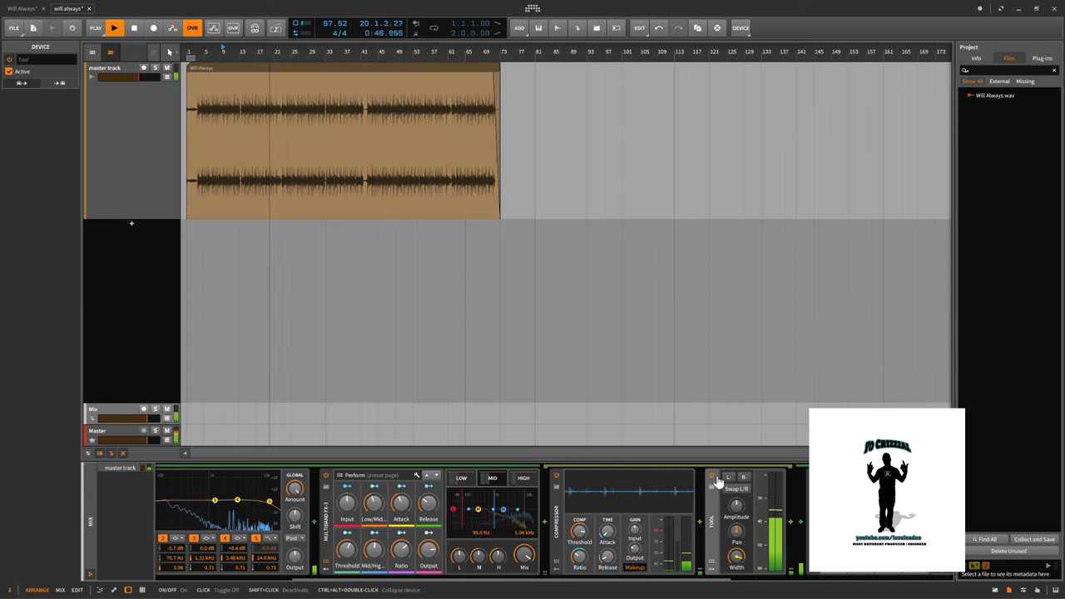
pyautogui.press('space')
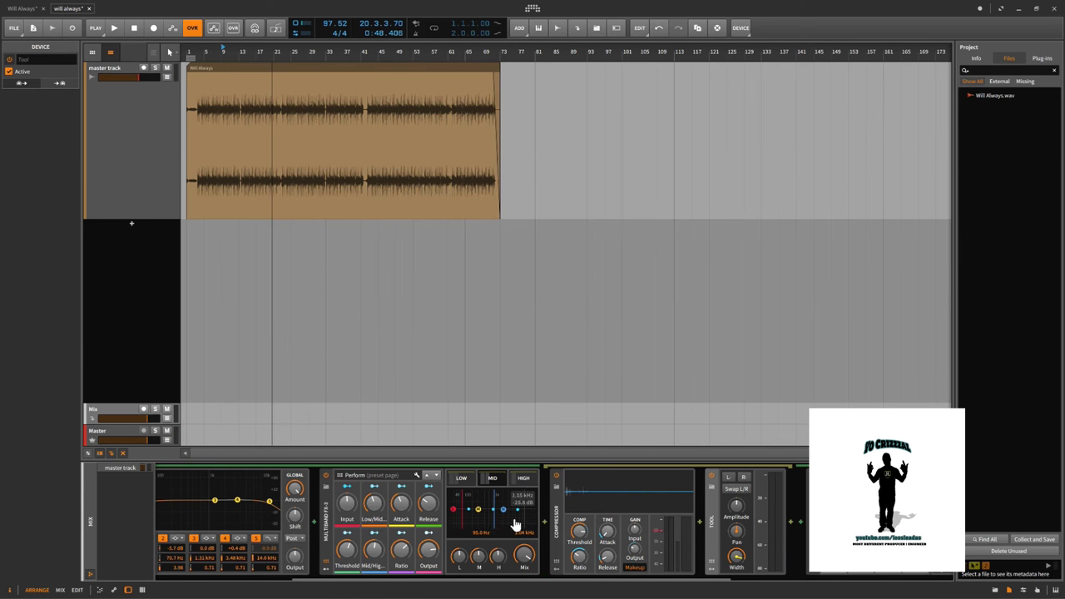
# Step: Show the High band's devices in Multiband FX-3, leave its Distortion bypassed, and start playback from bar 9
pyautogui.click(527, 481)
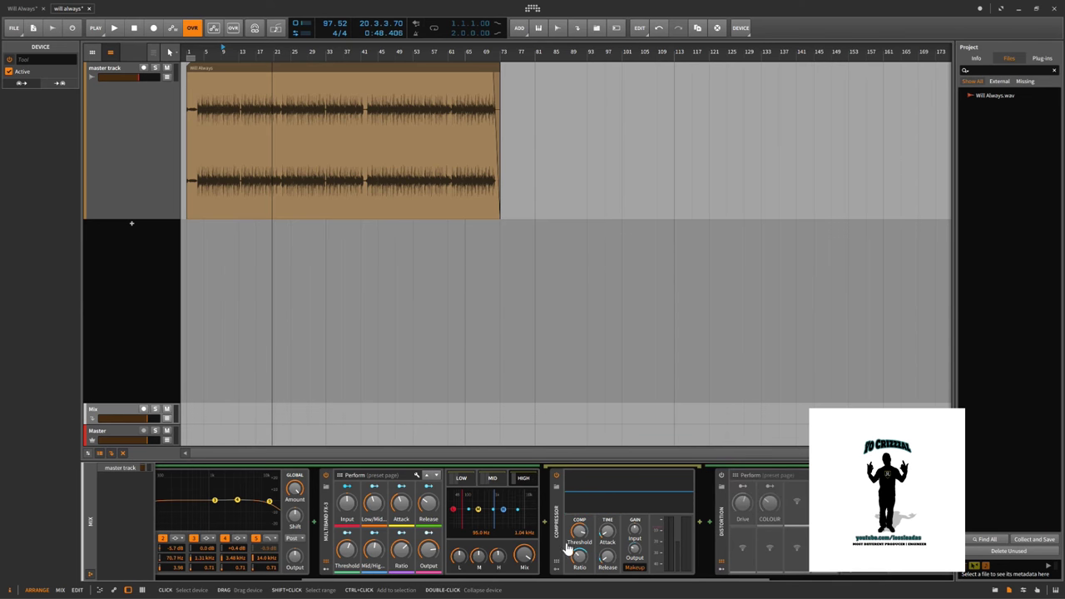
pyautogui.click(723, 477)
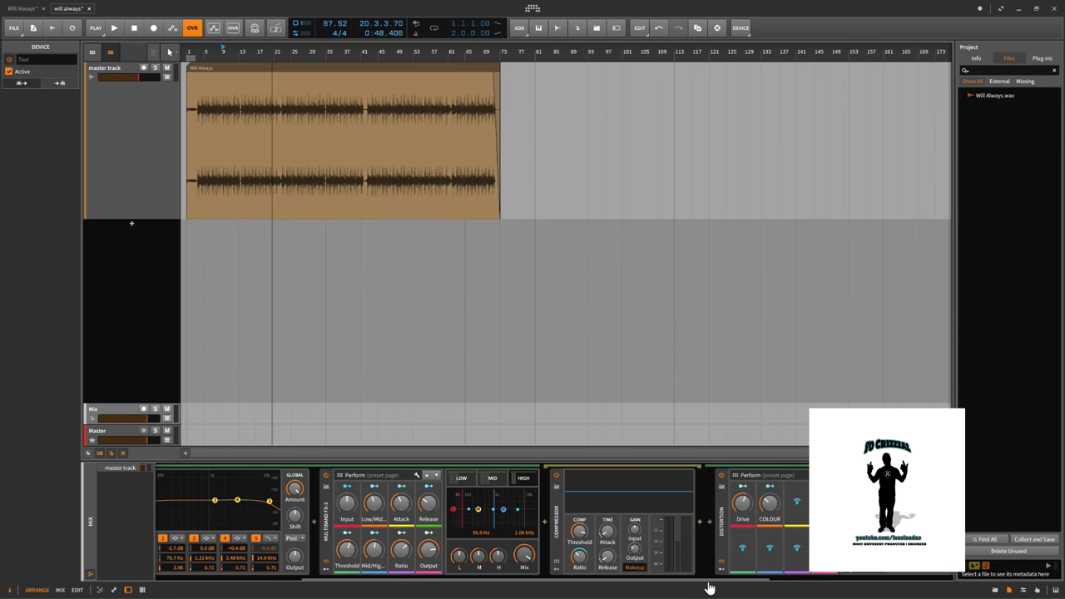
pyautogui.moveTo(705, 586); pyautogui.dragTo(818, 587)
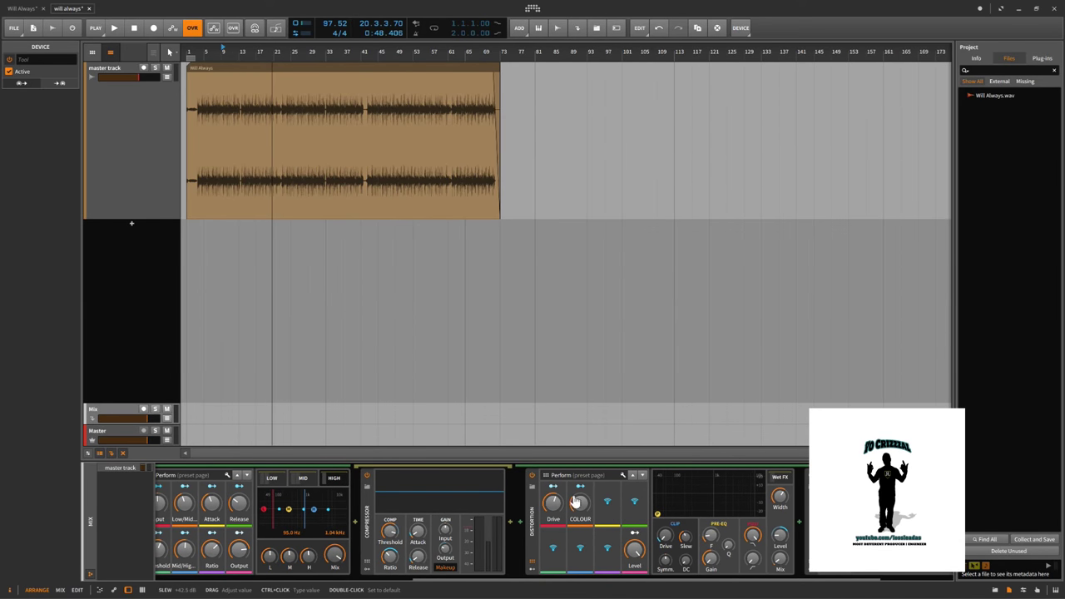
pyautogui.click(532, 476)
pyautogui.press('space')
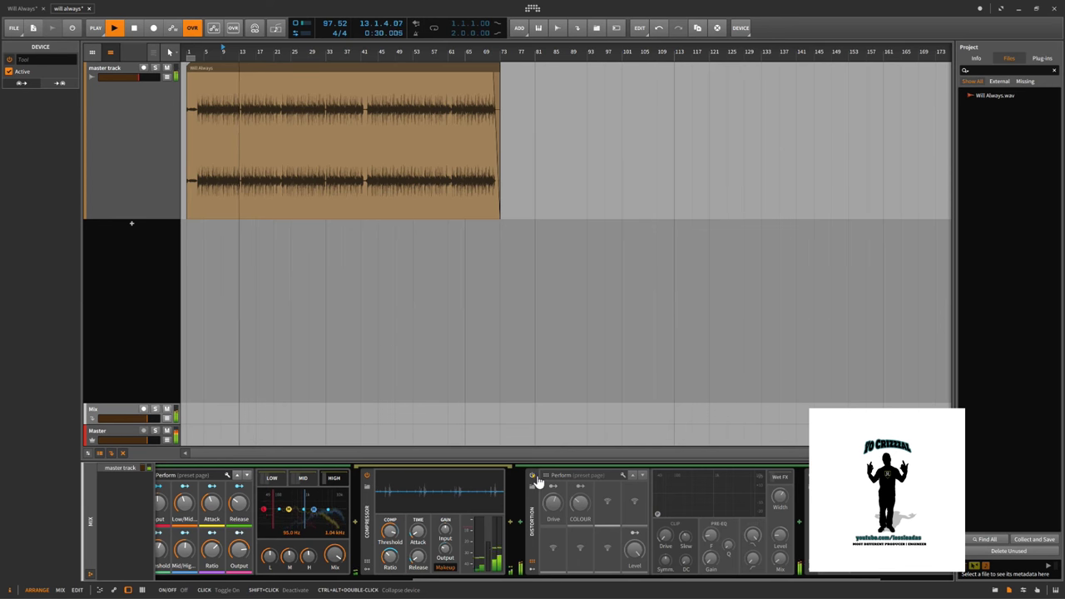
# Step: Compare the High band with Distortion on and off, leave it enabled with its Mix at about 3.71 %, and stop playback
pyautogui.click(535, 478)
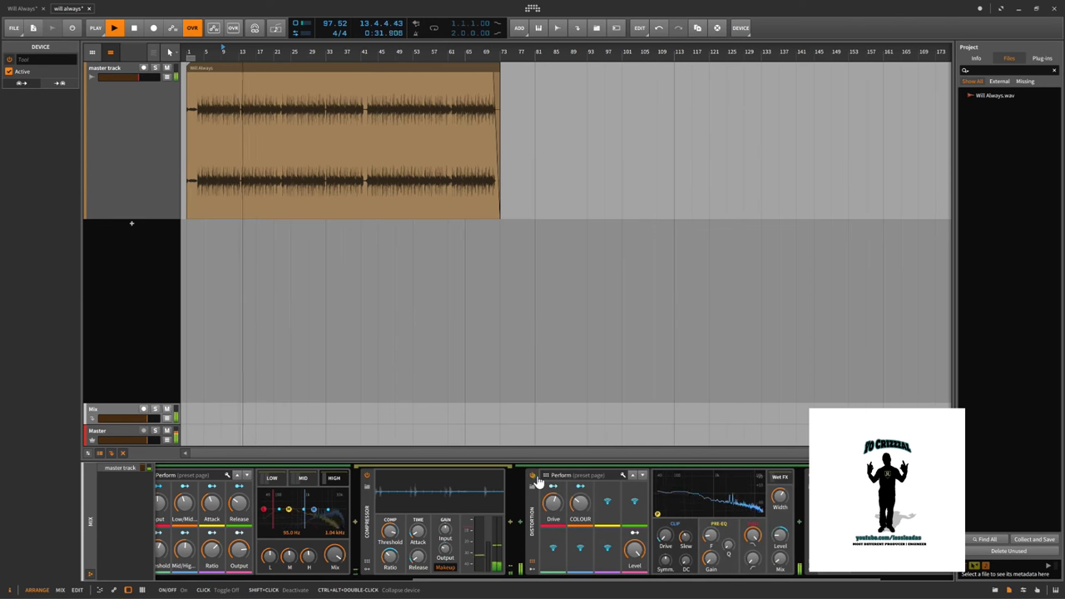
pyautogui.click(535, 477)
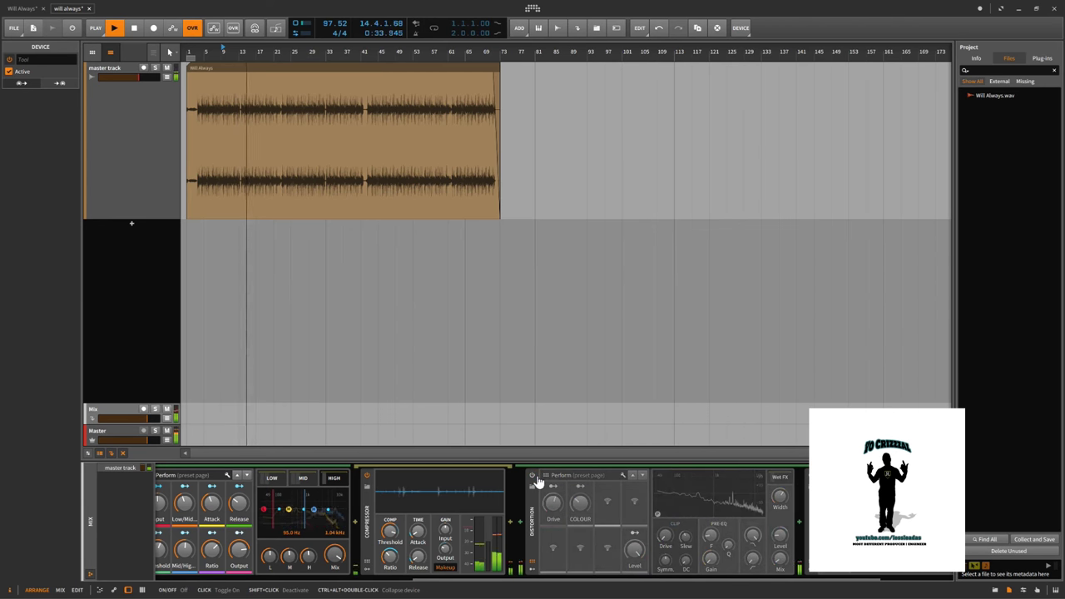
pyautogui.click(533, 478)
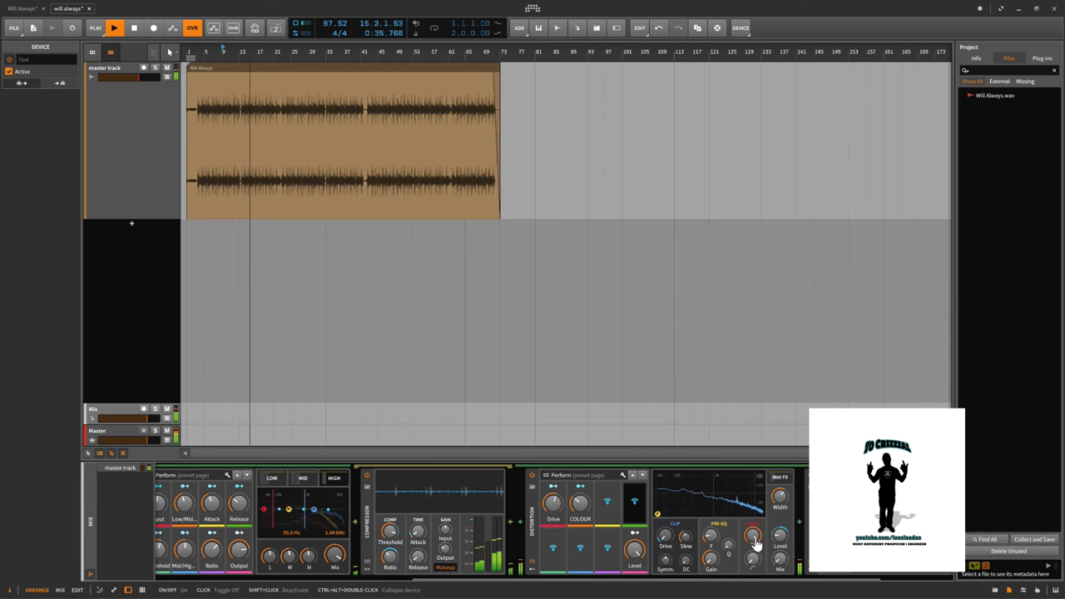
pyautogui.moveTo(786, 564); pyautogui.dragTo(788, 567)
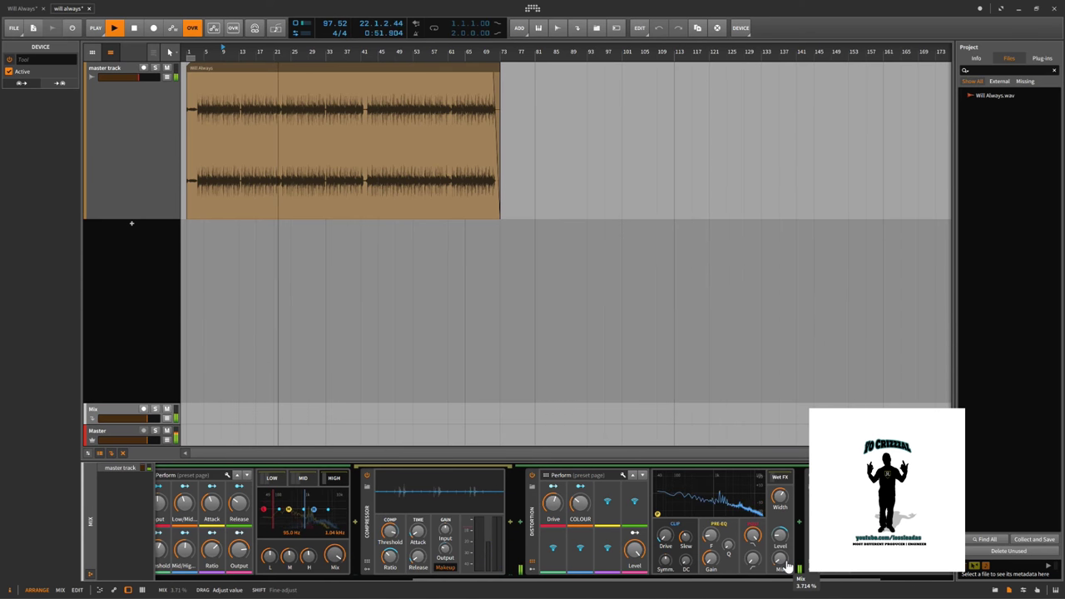
pyautogui.press('space')
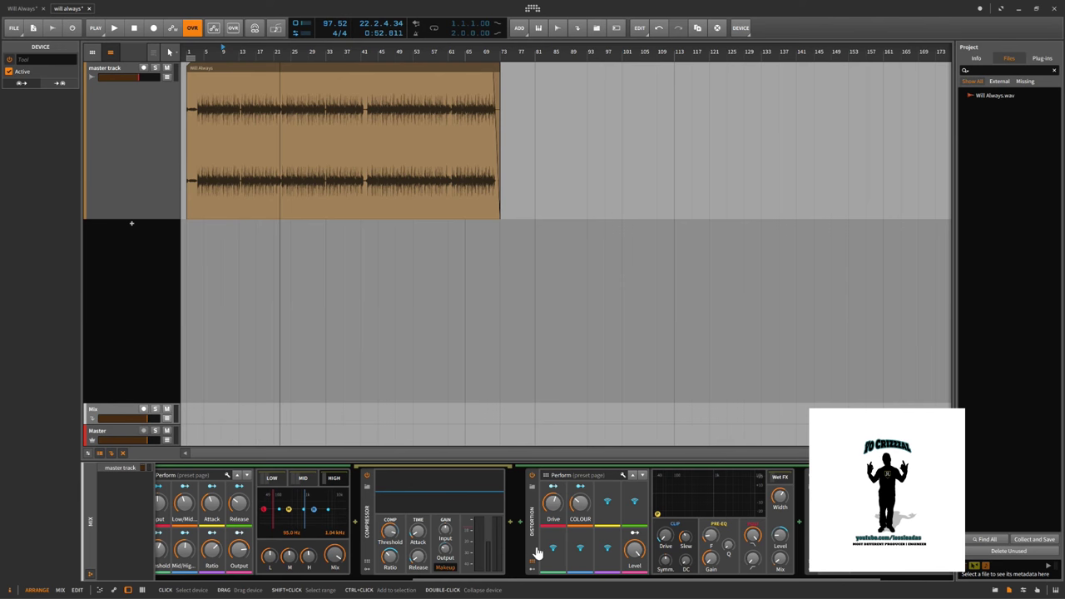
# Step: Enable the High band's Reverb during playback, raise its Mix to about 49.8 %, lower it again, and stop at the song's start
pyautogui.moveTo(561, 585); pyautogui.dragTo(663, 584)
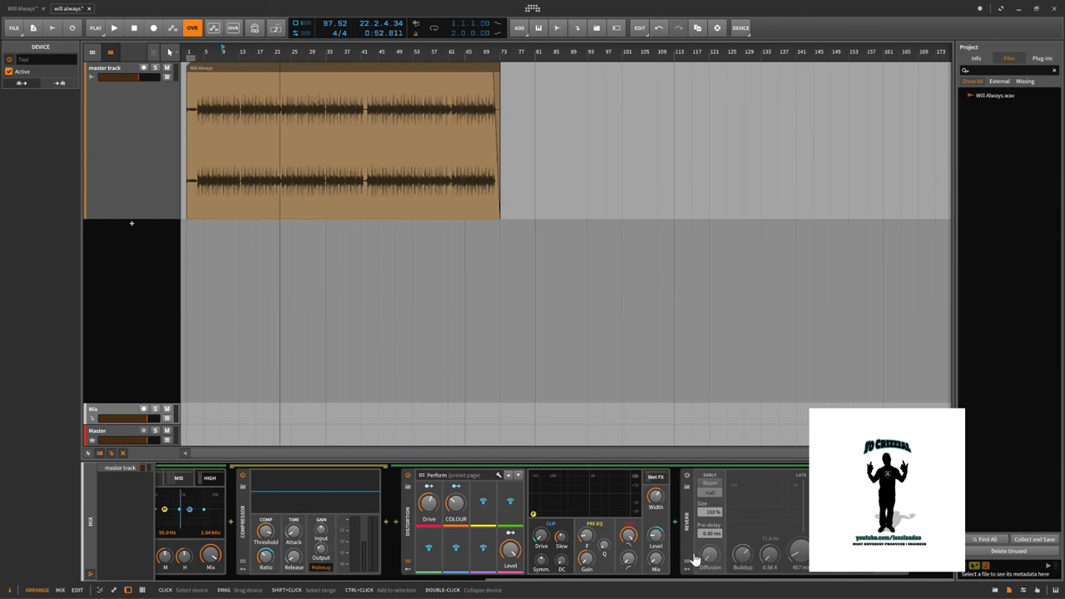
pyautogui.click(694, 558)
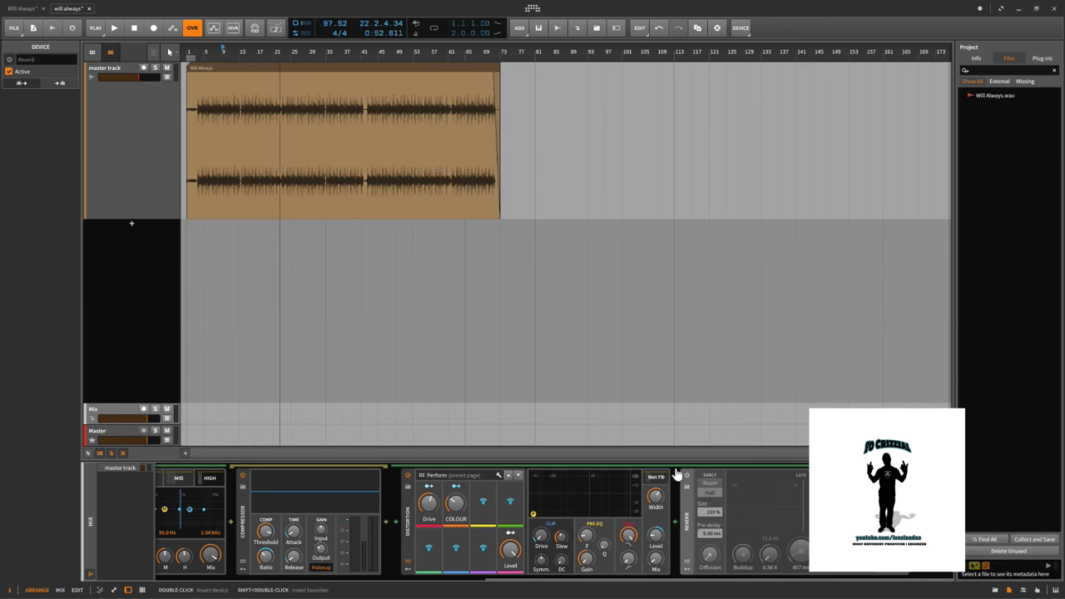
pyautogui.press('space')
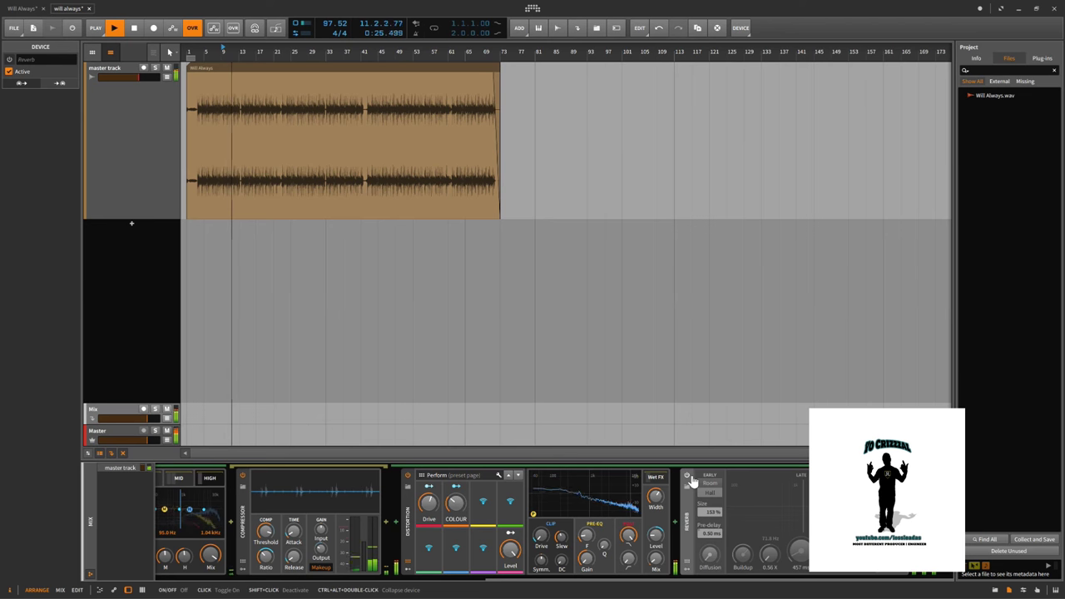
pyautogui.click(688, 476)
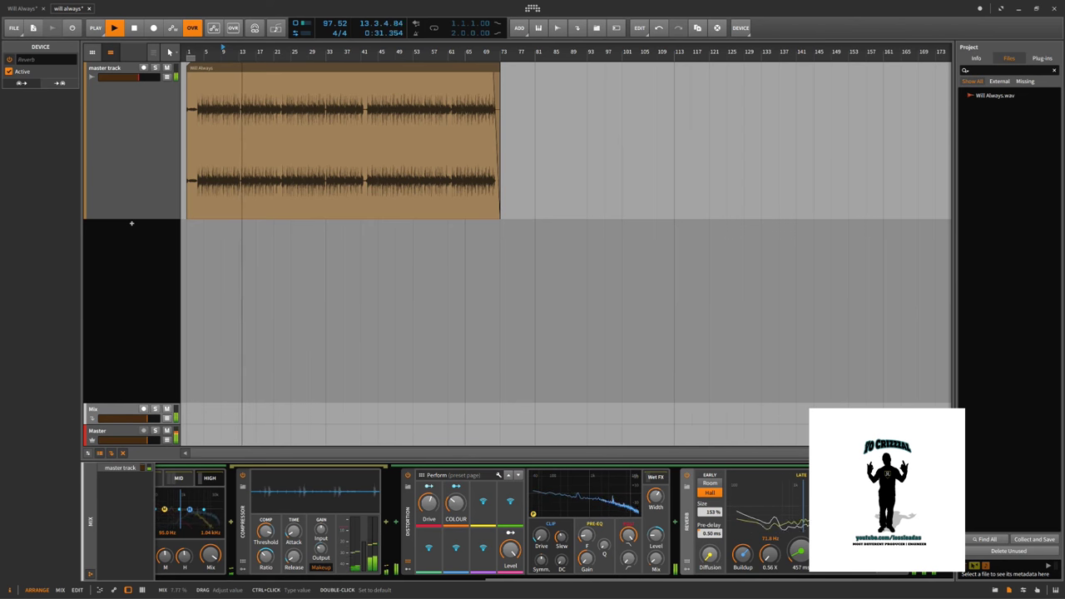
pyautogui.moveTo(920, 556); pyautogui.dragTo(921, 516)
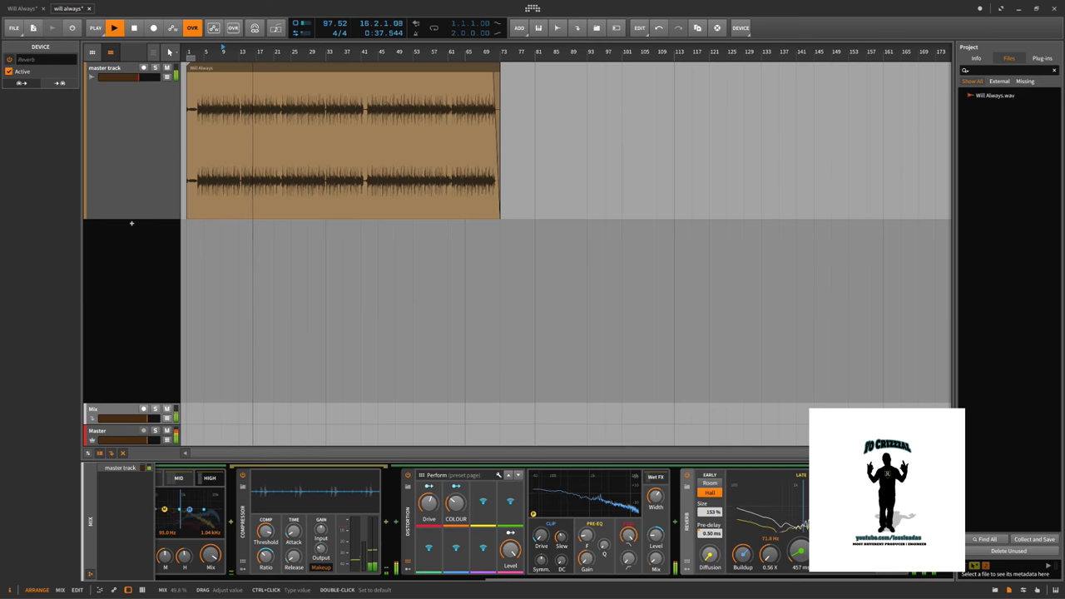
pyautogui.moveTo(920, 553); pyautogui.dragTo(921, 582)
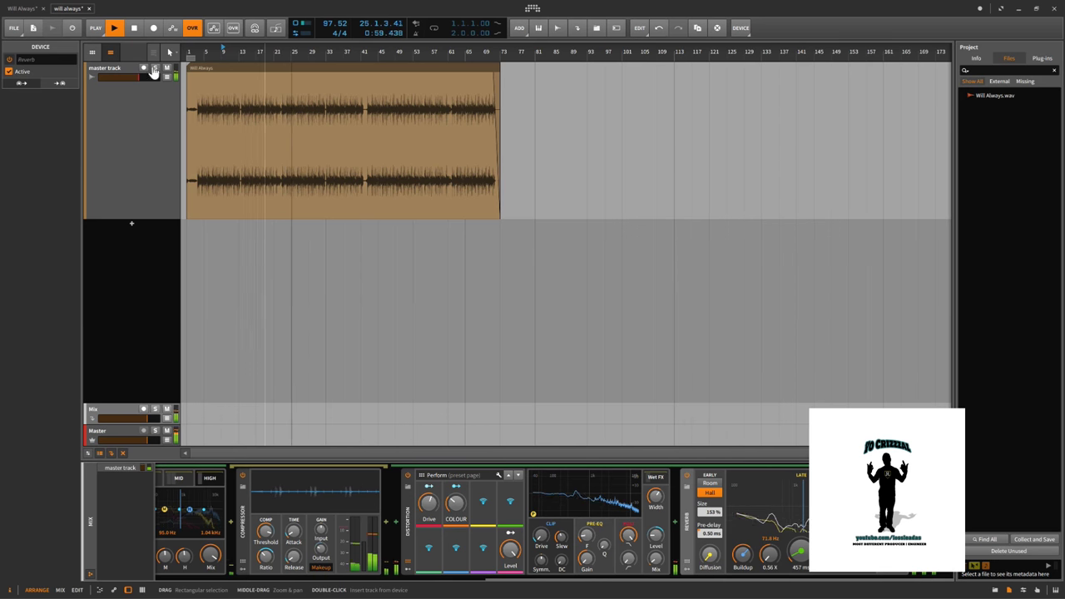
pyautogui.click(136, 29)
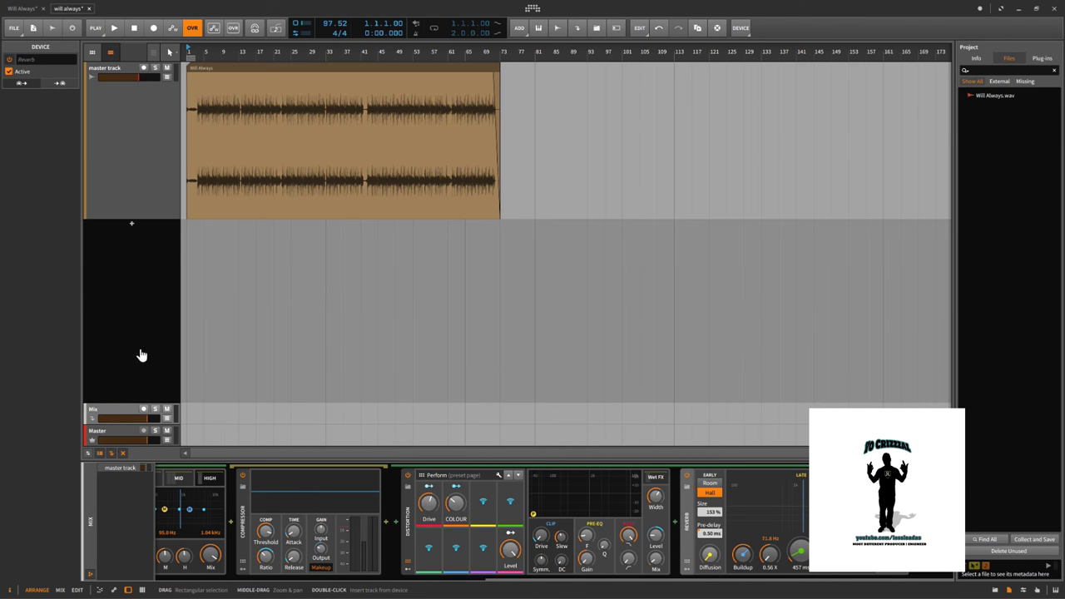
# Step: Show the Master track's devices, bypass its Peak Limiter, and start playback from the beginning
pyautogui.click(121, 434)
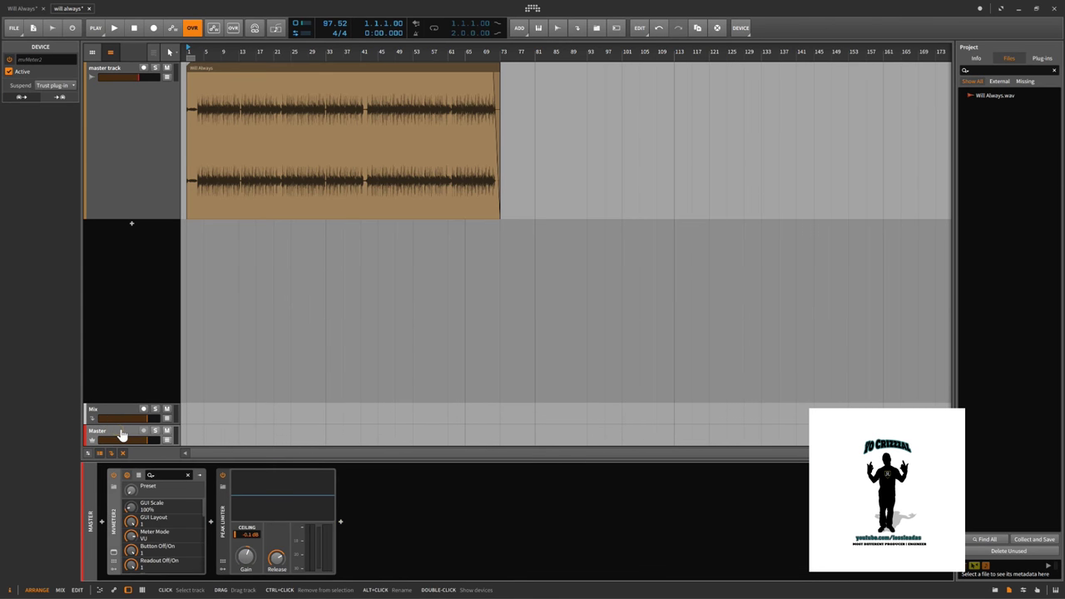
pyautogui.click(225, 479)
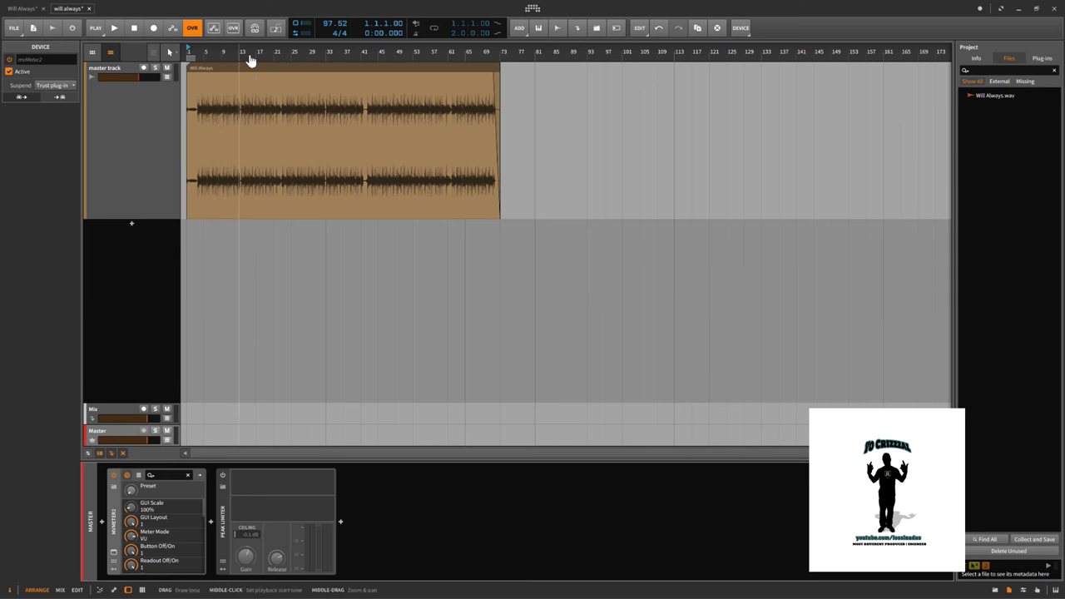
pyautogui.press('space')
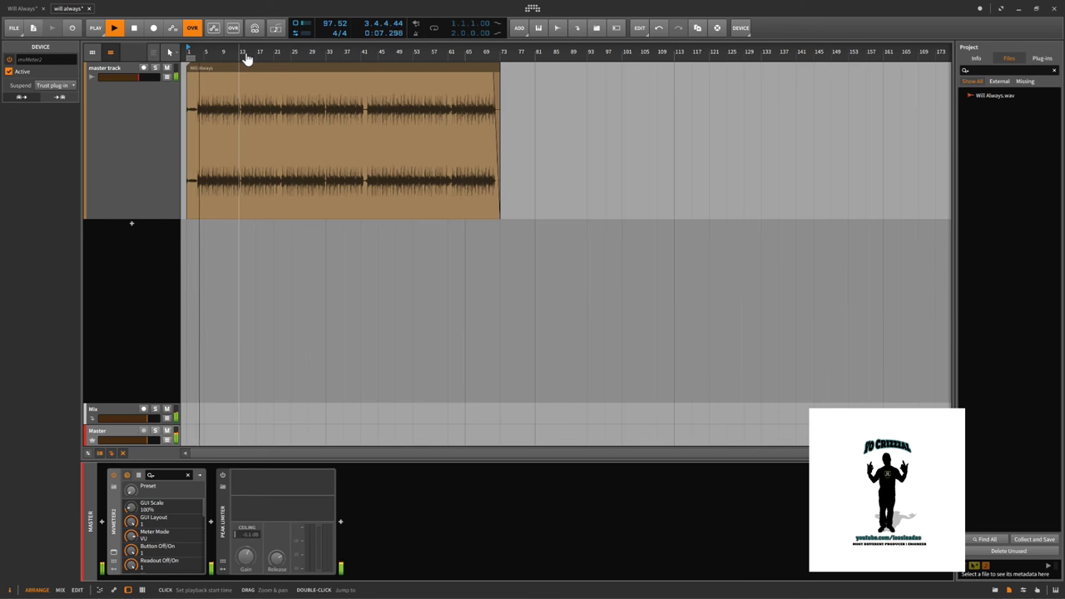
# Step: Compare the Master output with the Peak Limiter on and off, toggle the mvMeter2 window, and stop with the limiter enabled
pyautogui.click(223, 476)
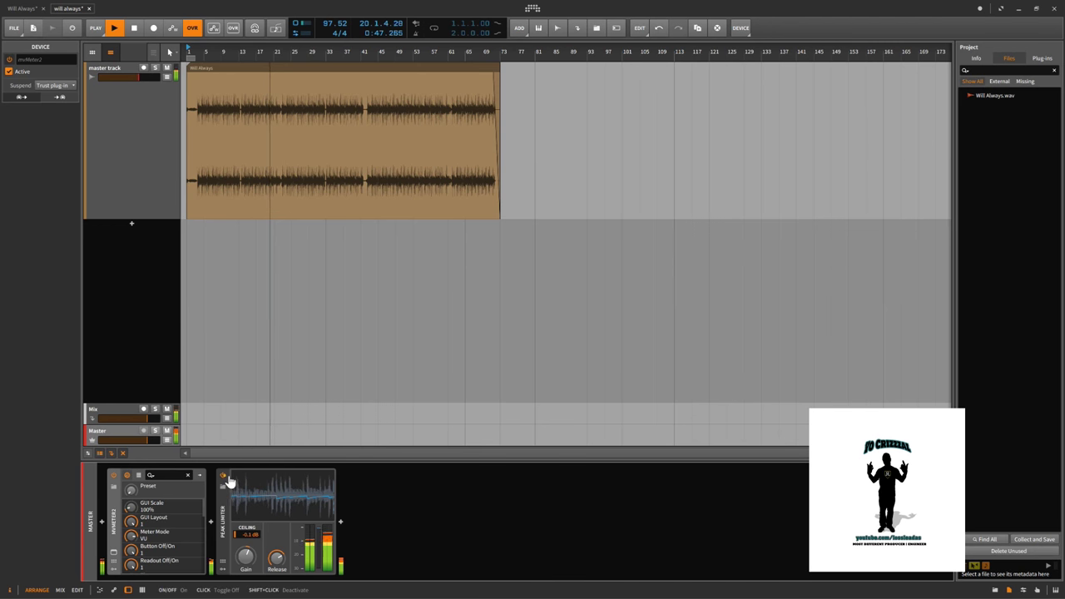
pyautogui.click(224, 476)
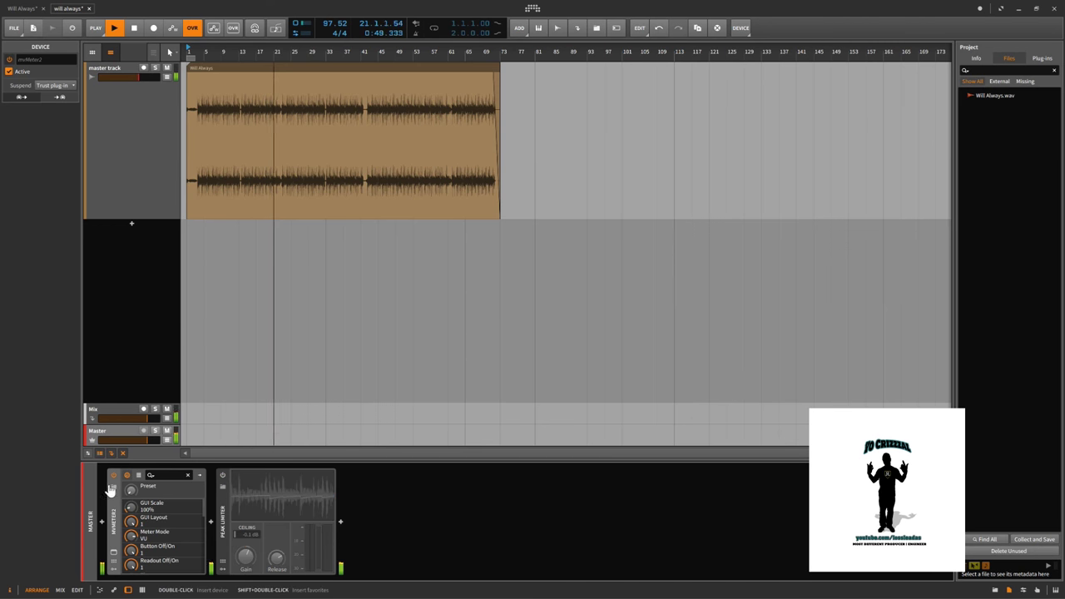
pyautogui.click(121, 553)
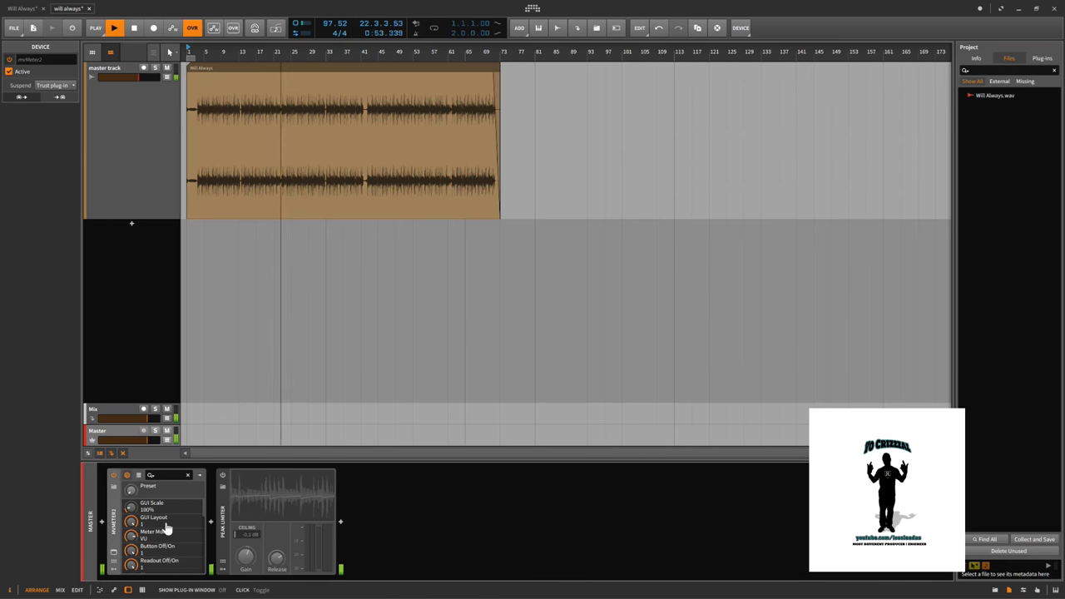
pyautogui.click(223, 477)
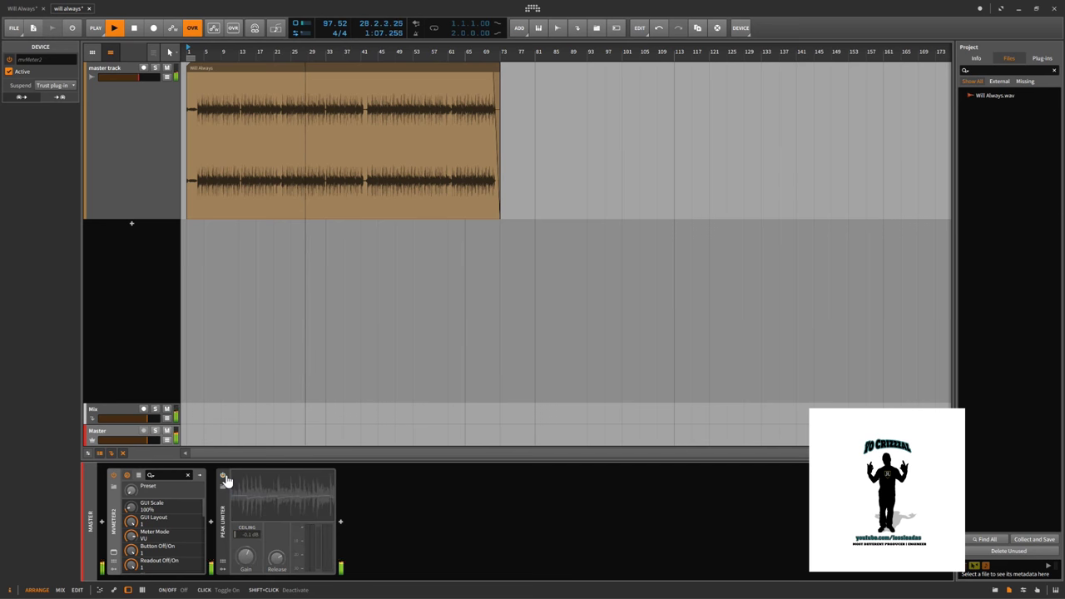
pyautogui.press('space')
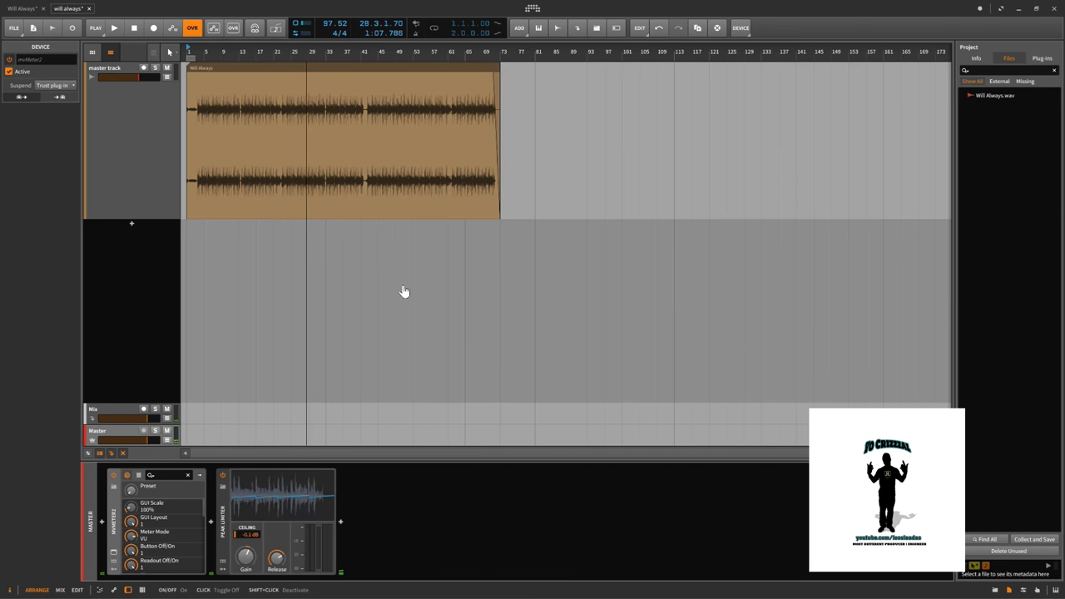
# Step: Open the Will Always clip in the detail editor to examine its full waveform, and return the playhead to the start
pyautogui.doubleClick(310, 77)
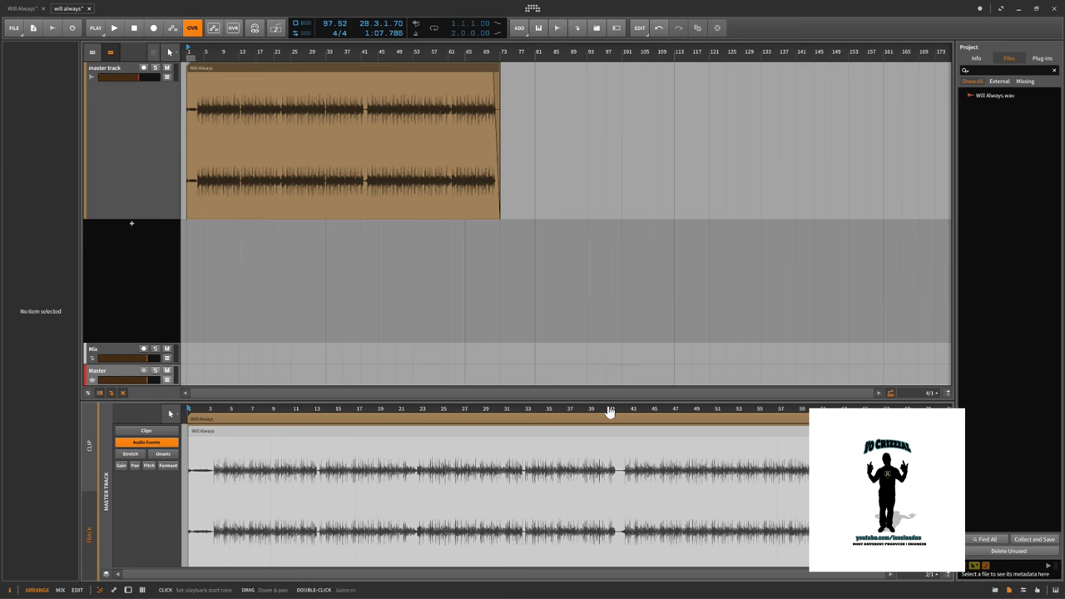
pyautogui.moveTo(609, 412); pyautogui.dragTo(610, 412)
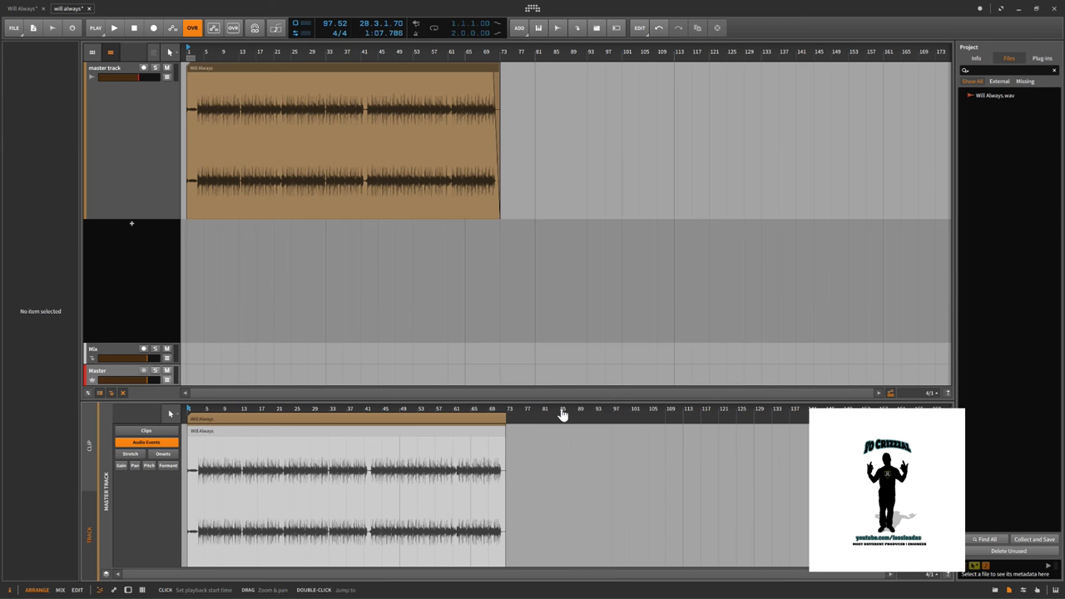
pyautogui.click(139, 32)
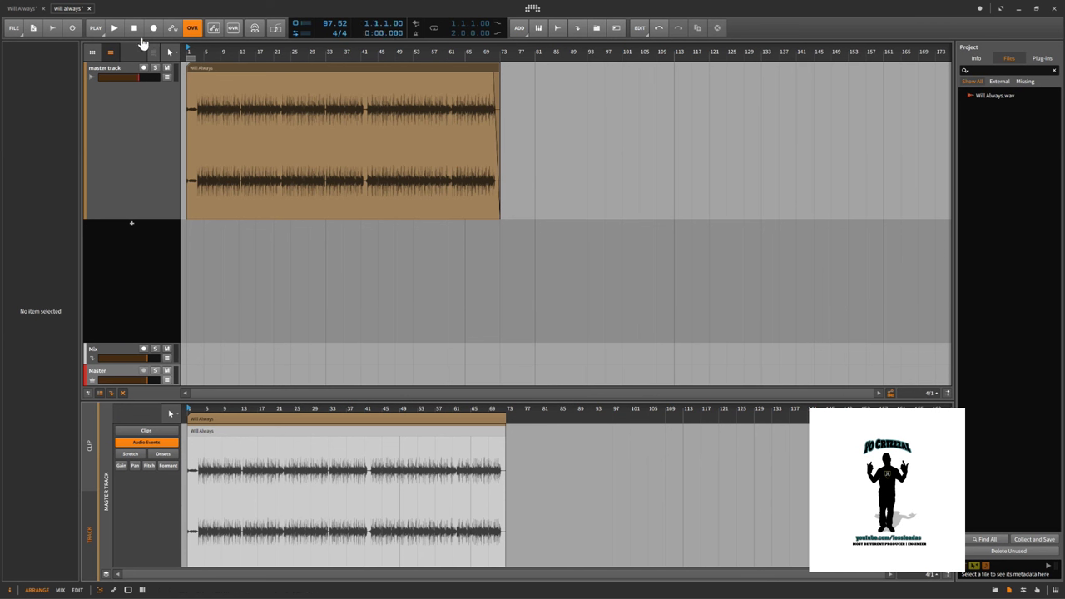
# Step: Switch to the mixer view and inspect the device chains of Master 3, Master 2, Master and the master track
pyautogui.press('F2')
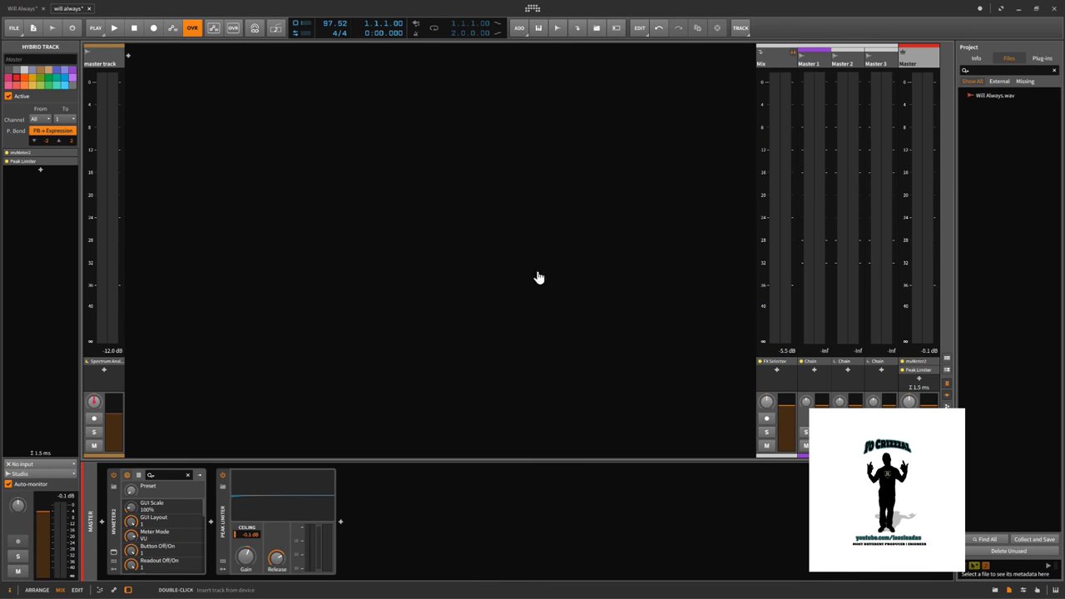
pyautogui.click(893, 58)
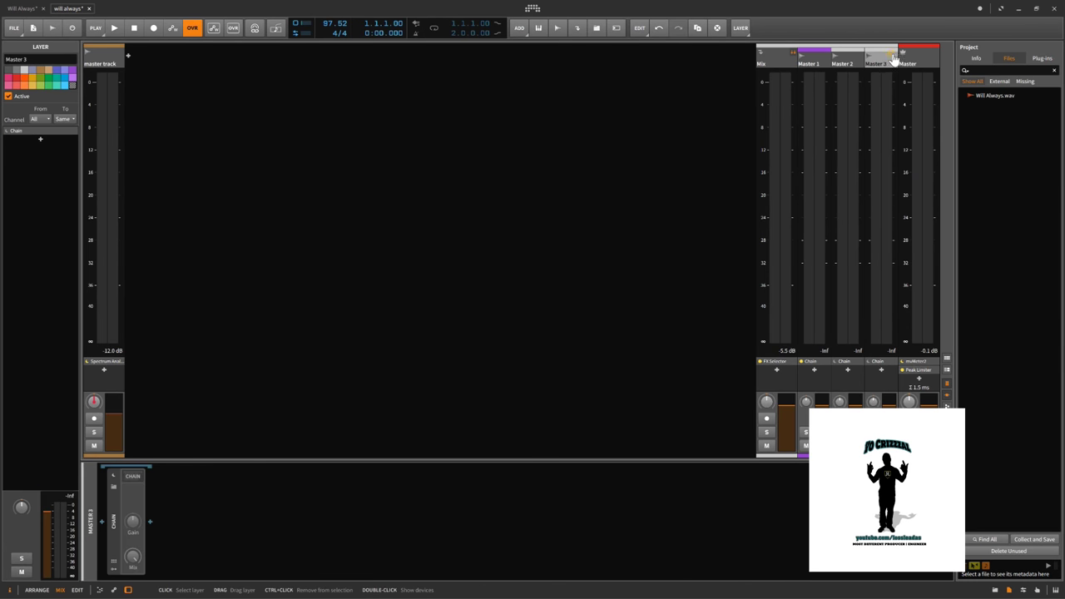
pyautogui.click(849, 62)
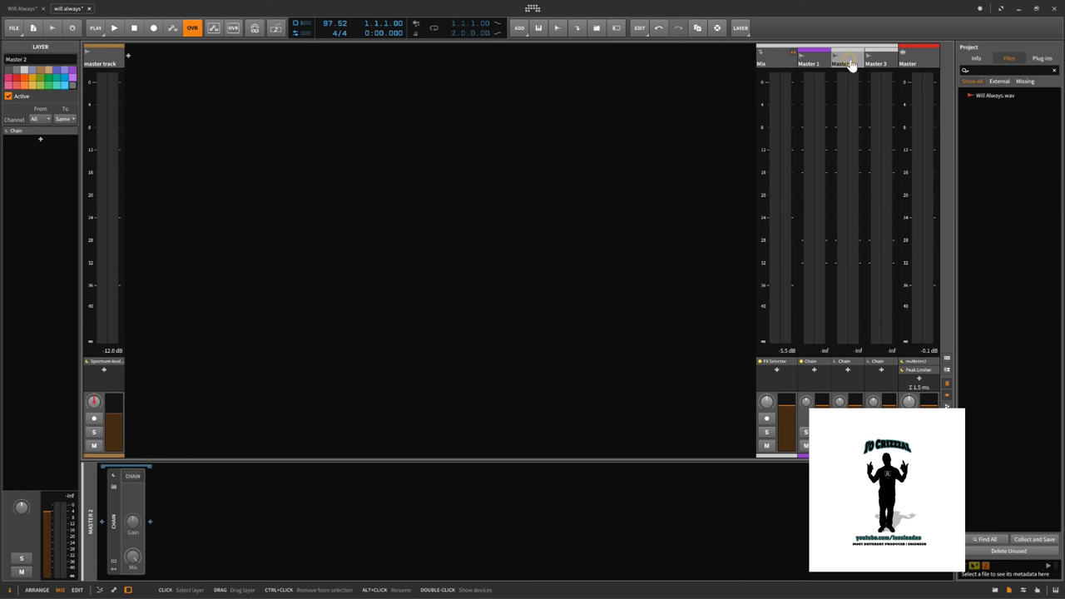
pyautogui.click(922, 63)
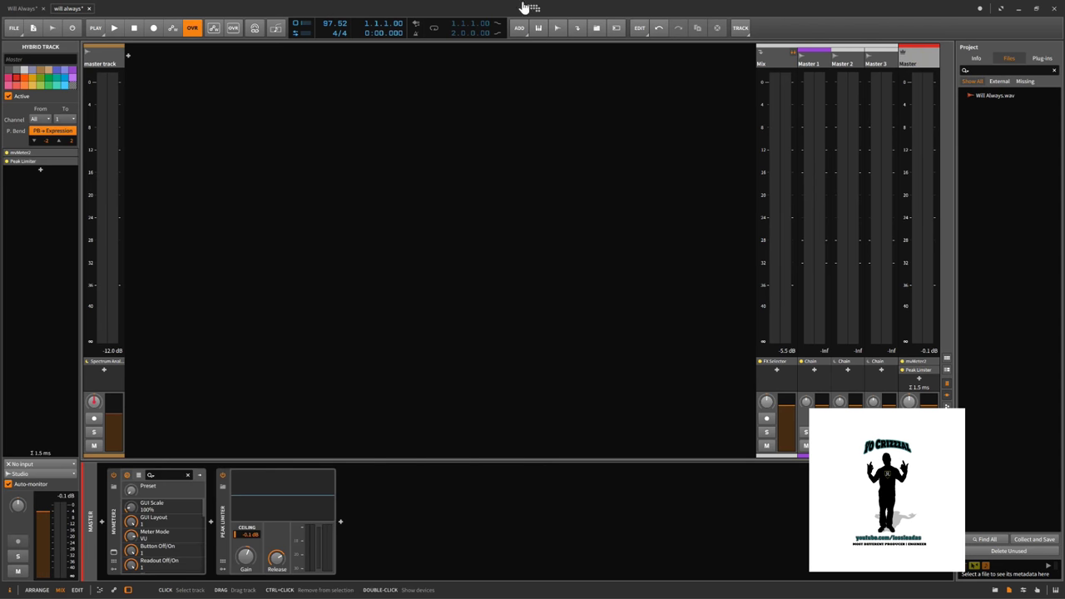
pyautogui.click(118, 57)
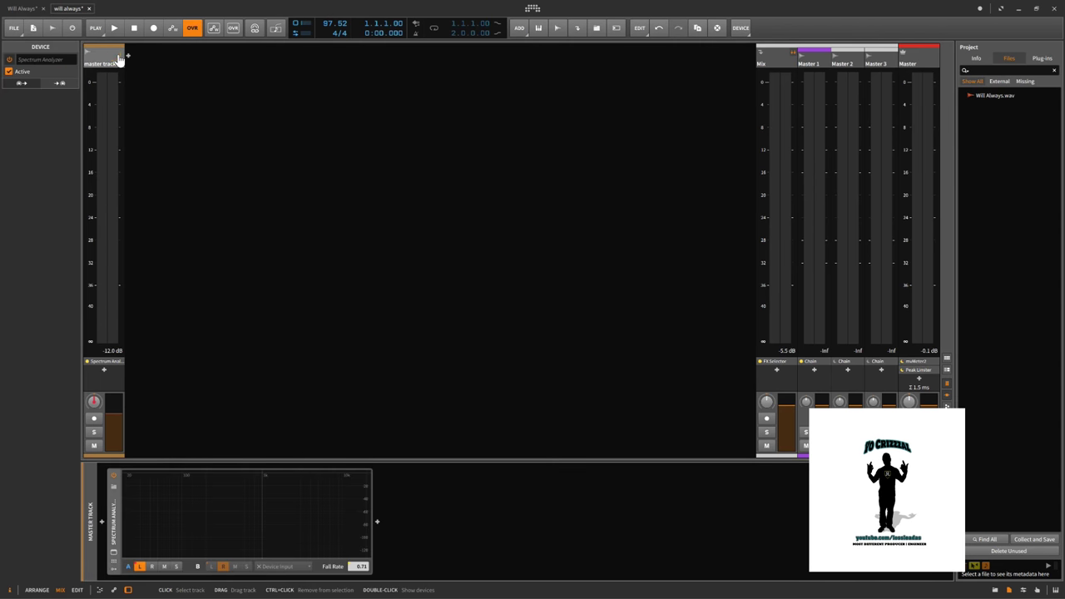